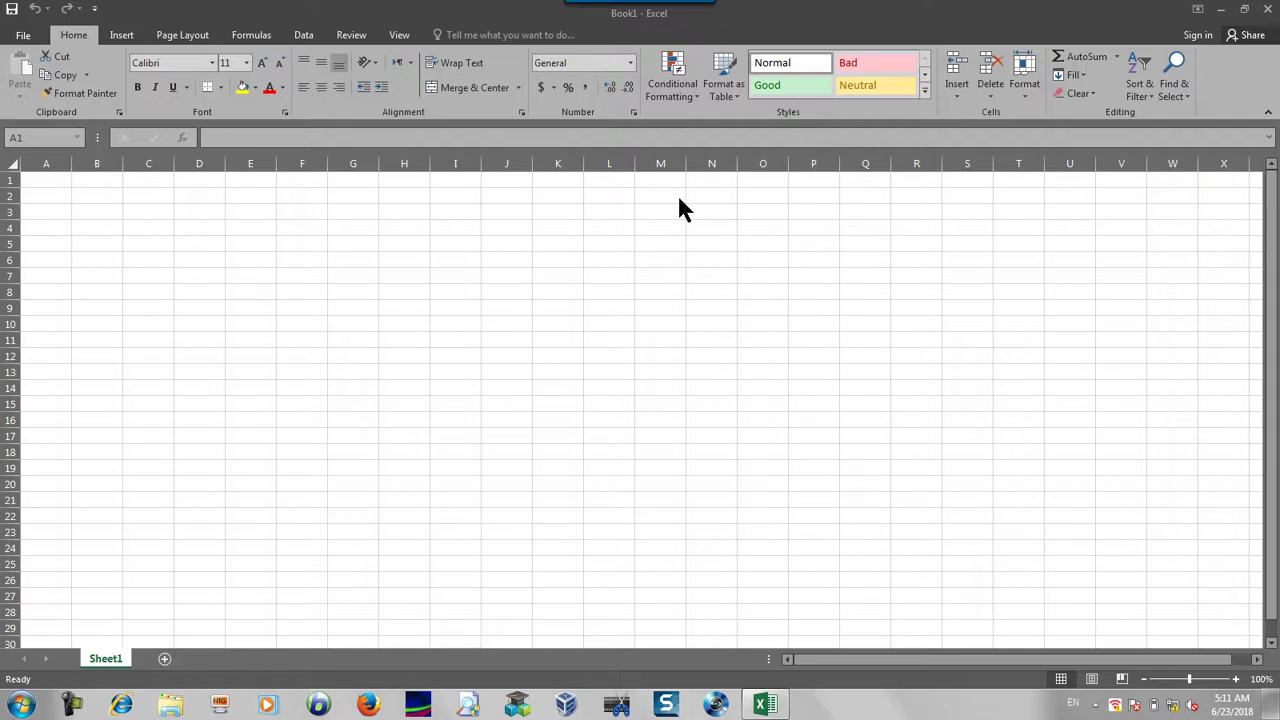
- Select L4, browse the conditional formatting and table style galleries without applying one, then select B4:K5
click(585, 227)
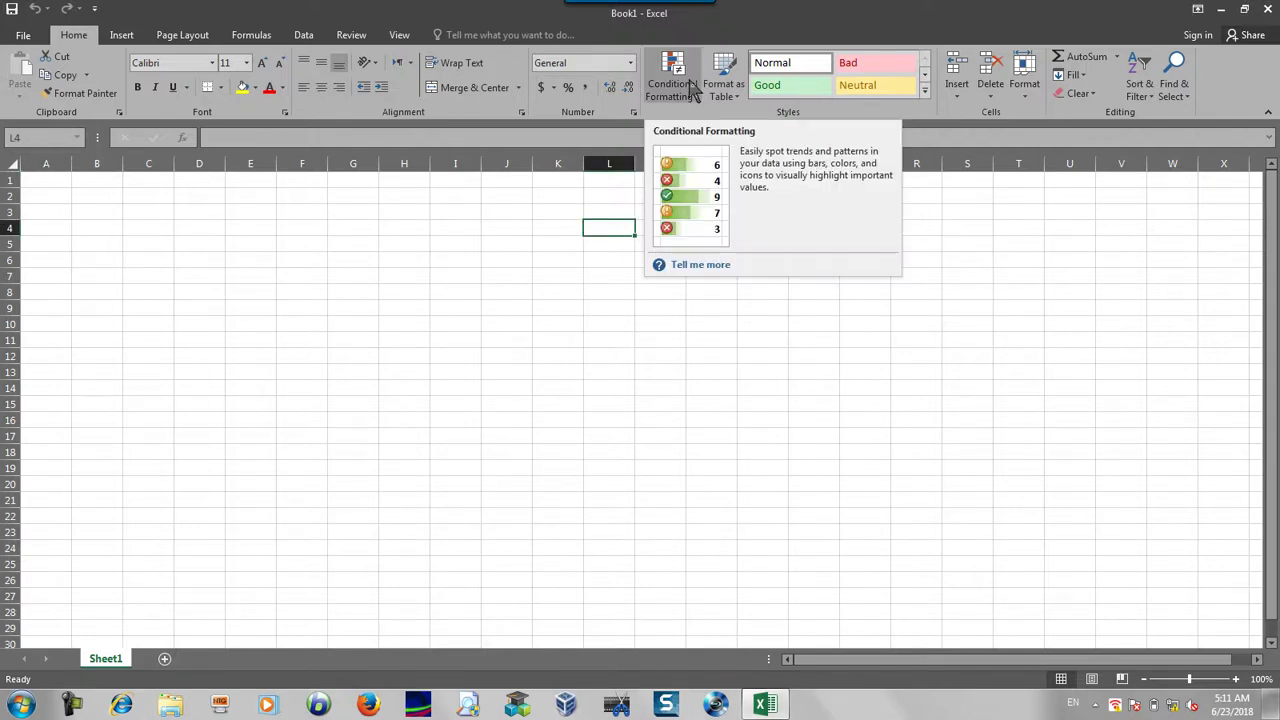
click(690, 95)
click(714, 97)
click(721, 100)
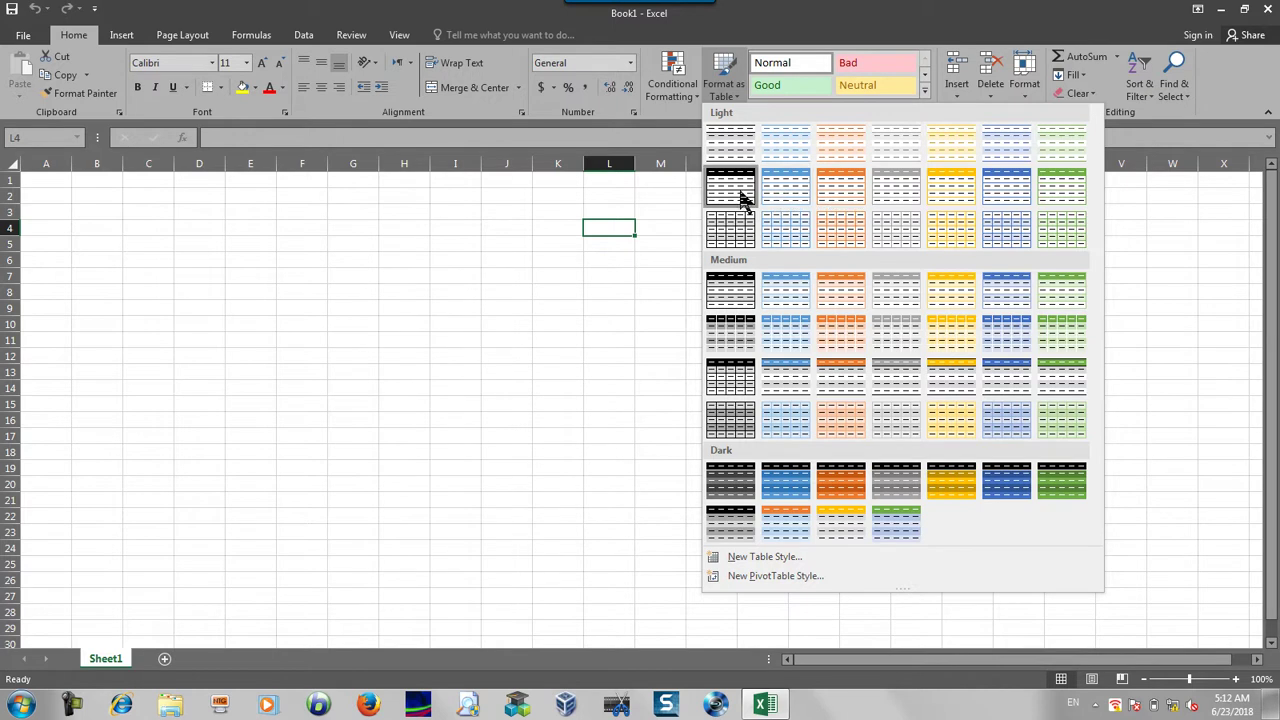
click(375, 268)
mouse_move(97, 245)
mouse_down()
mouse_move(535, 230)
mouse_move(553, 241)
mouse_up()
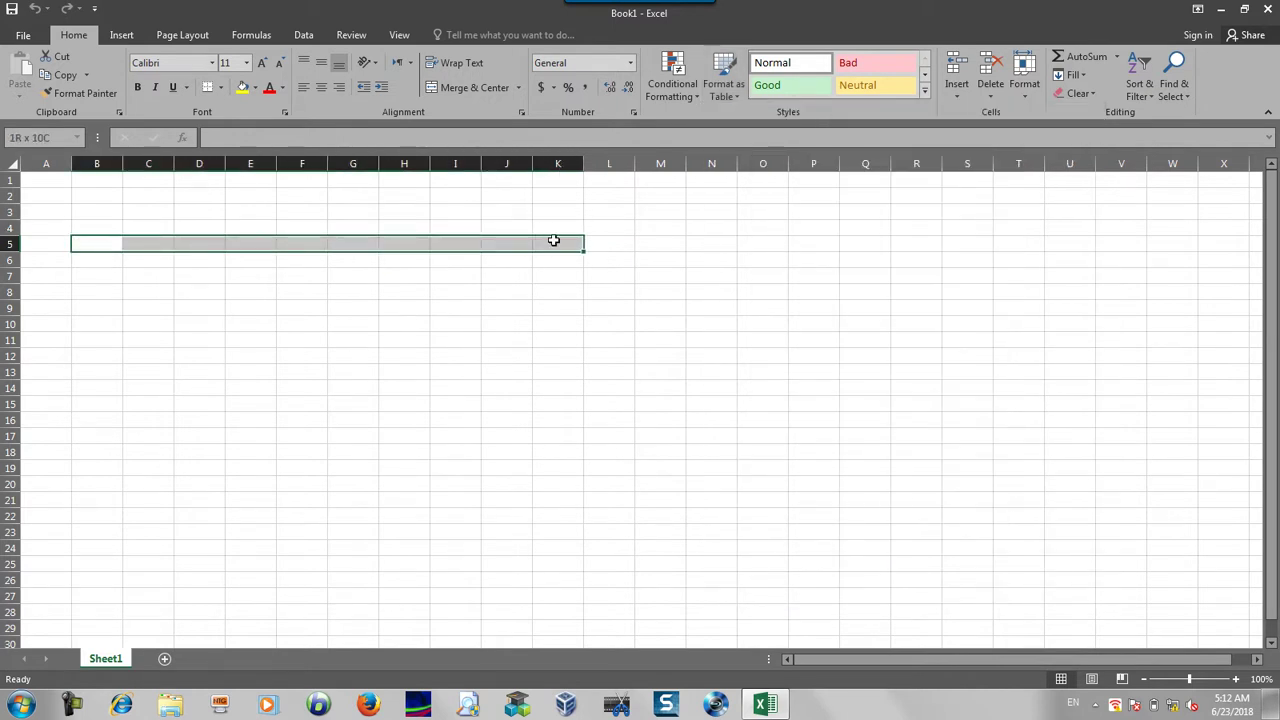
- Try the recent attendance workbook (not found), then open AVERAGE AND COUNTIF from Recent
click(24, 35)
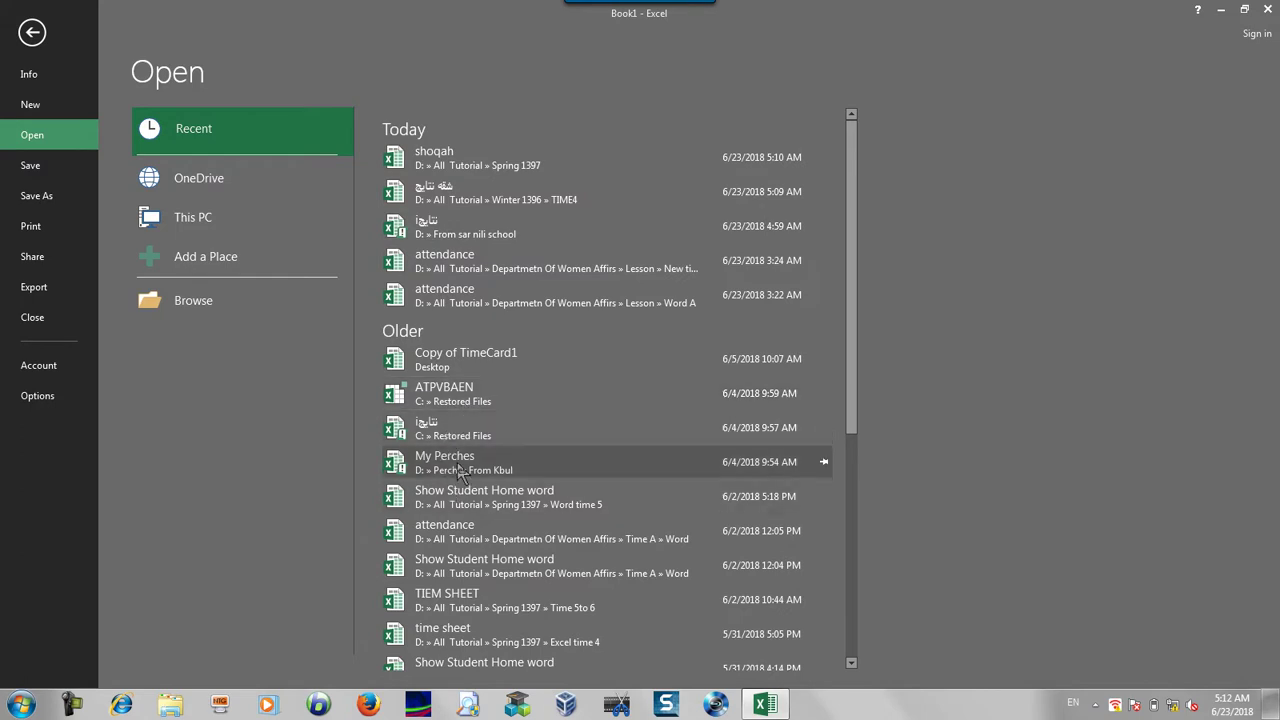
click(468, 541)
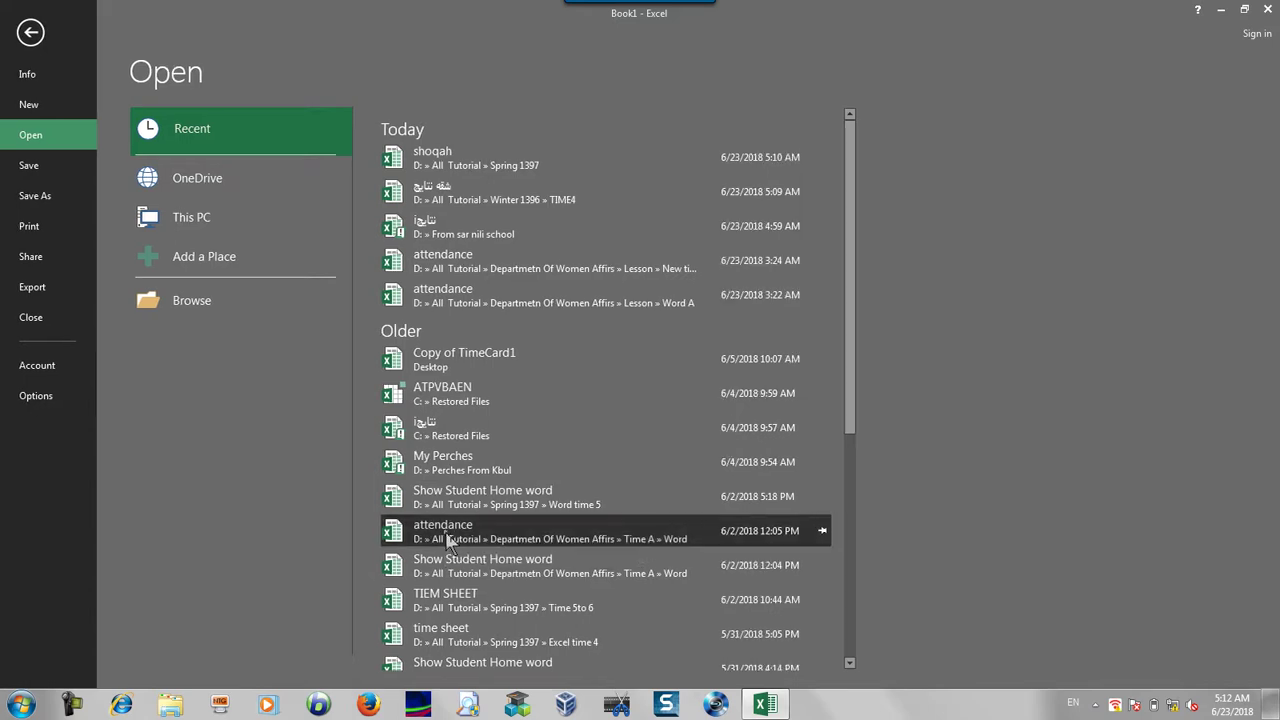
click(646, 396)
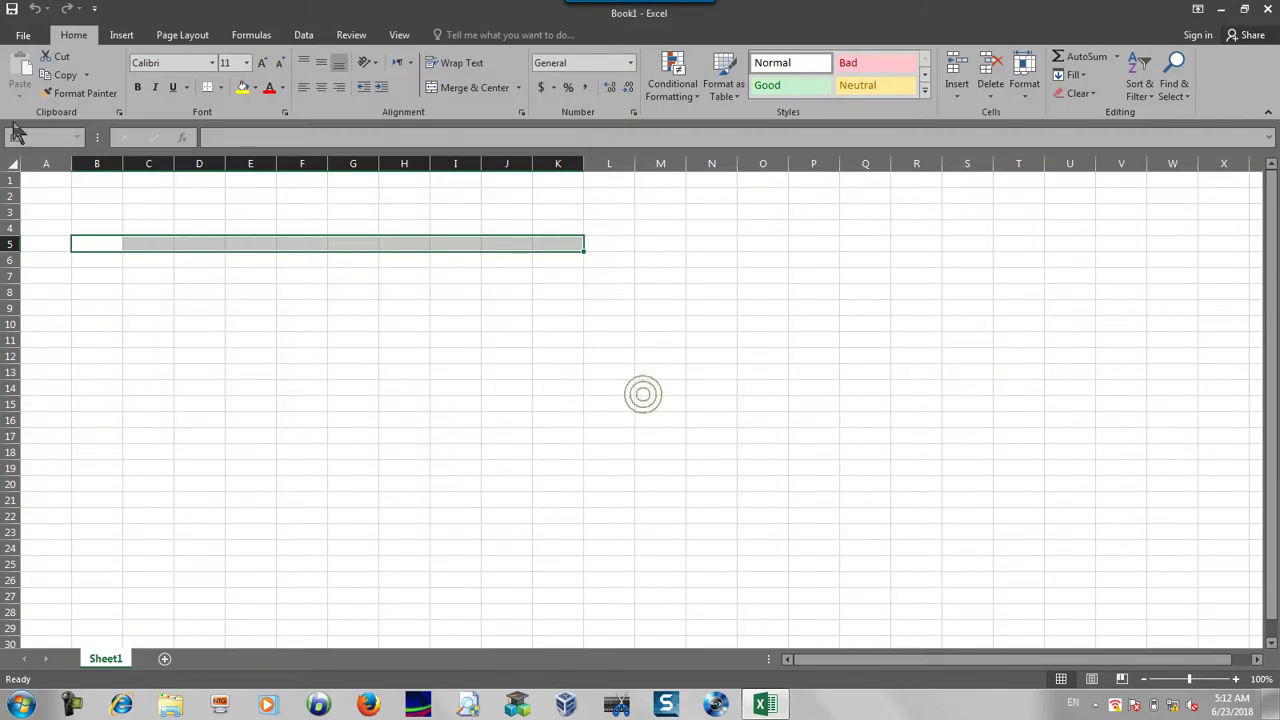
click(24, 48)
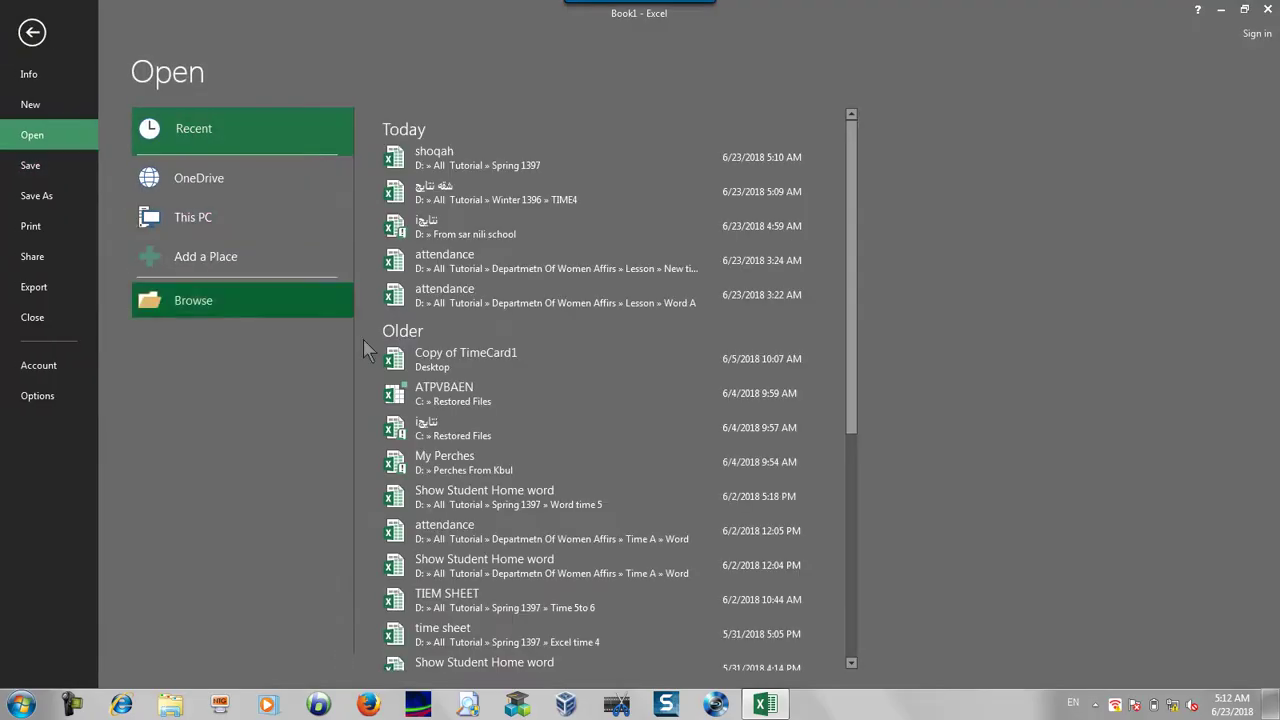
scroll(480, 541, down, 5)
scroll(478, 540, down, 3)
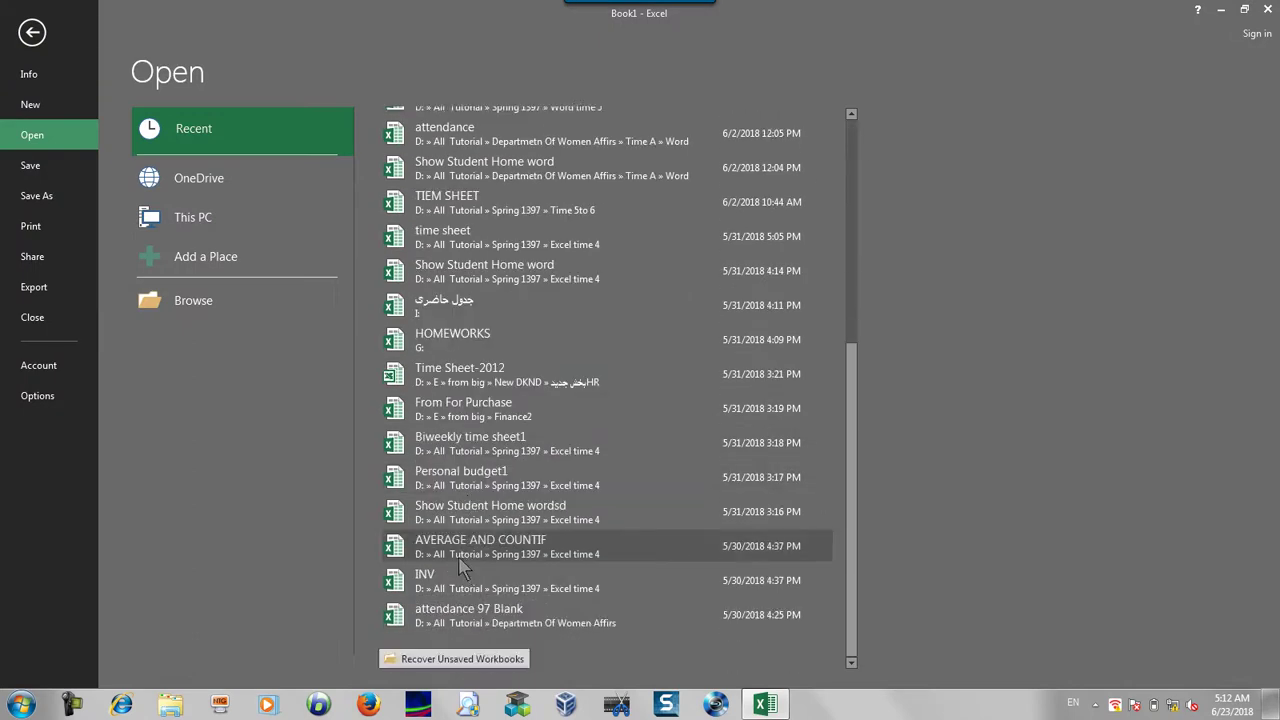
click(482, 556)
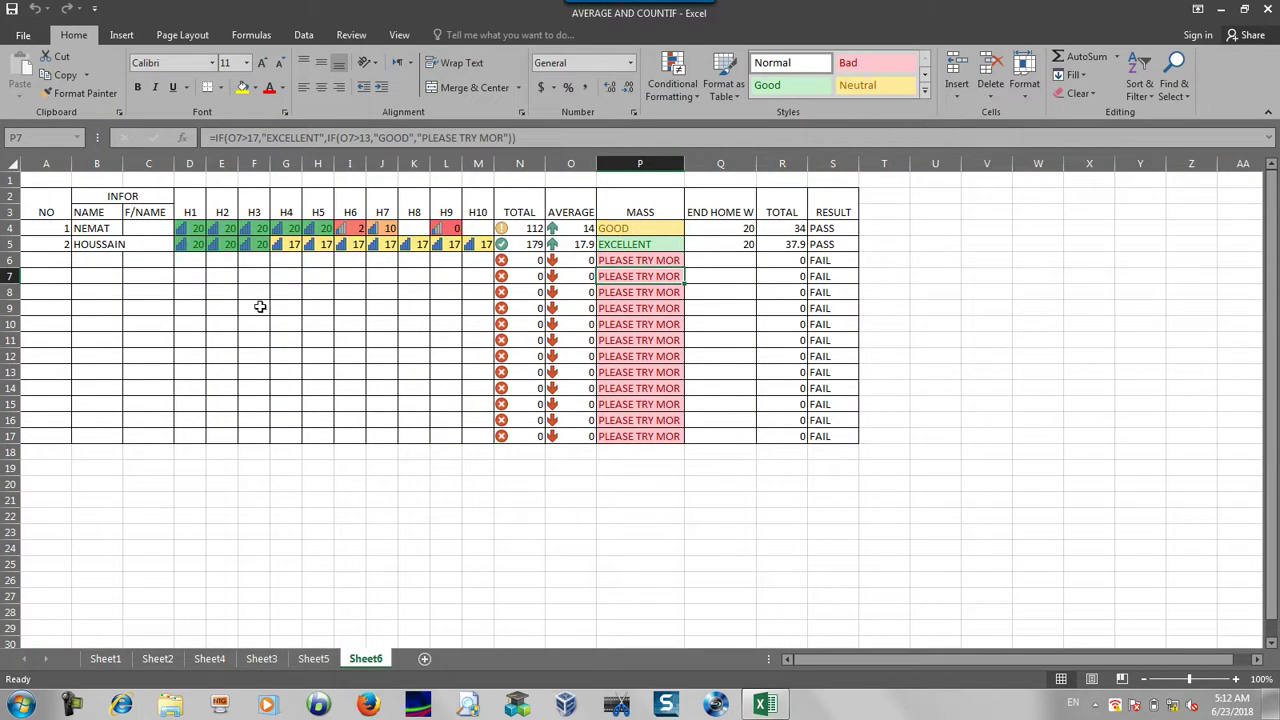
click(259, 307)
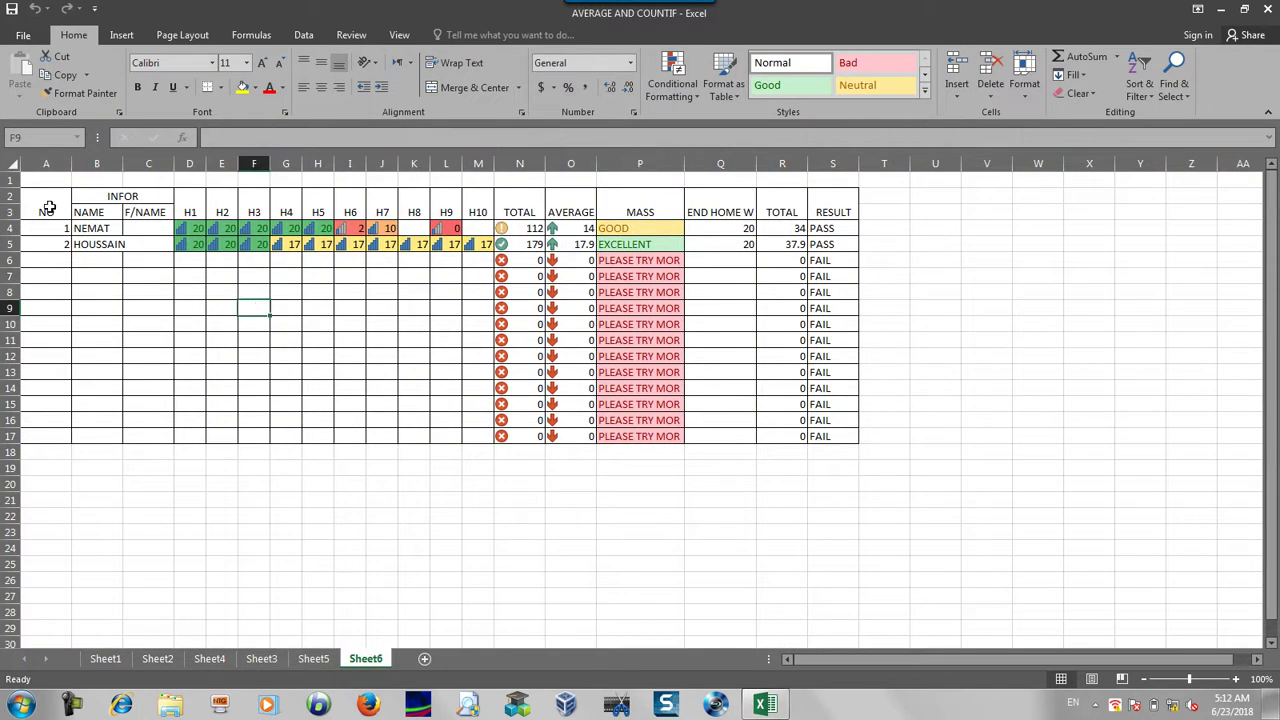
drag(48, 207, 817, 202)
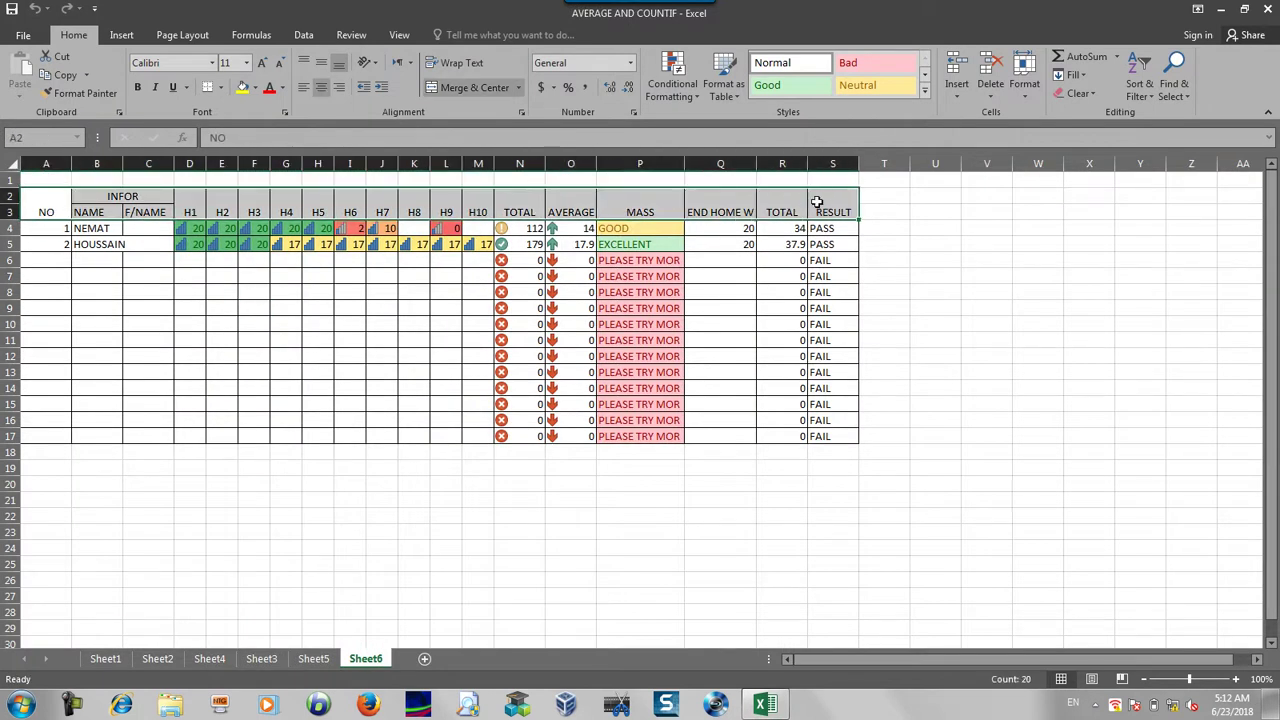
click(255, 88)
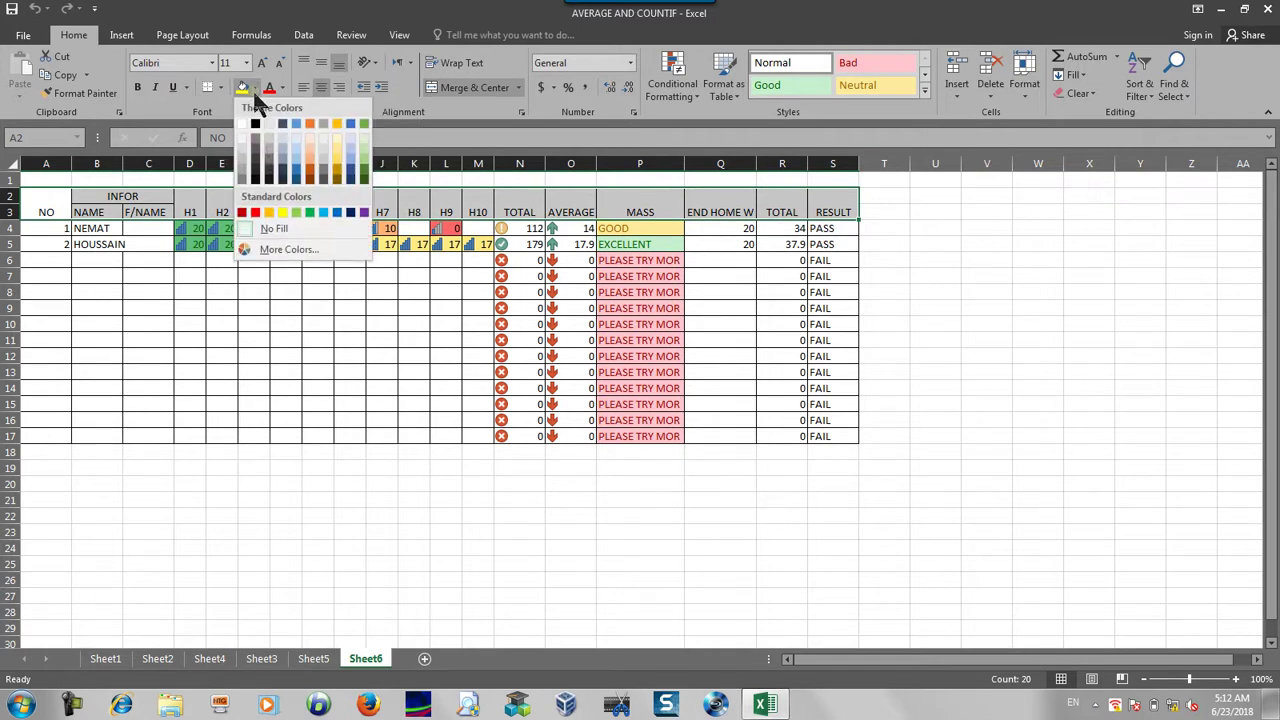
click(355, 308)
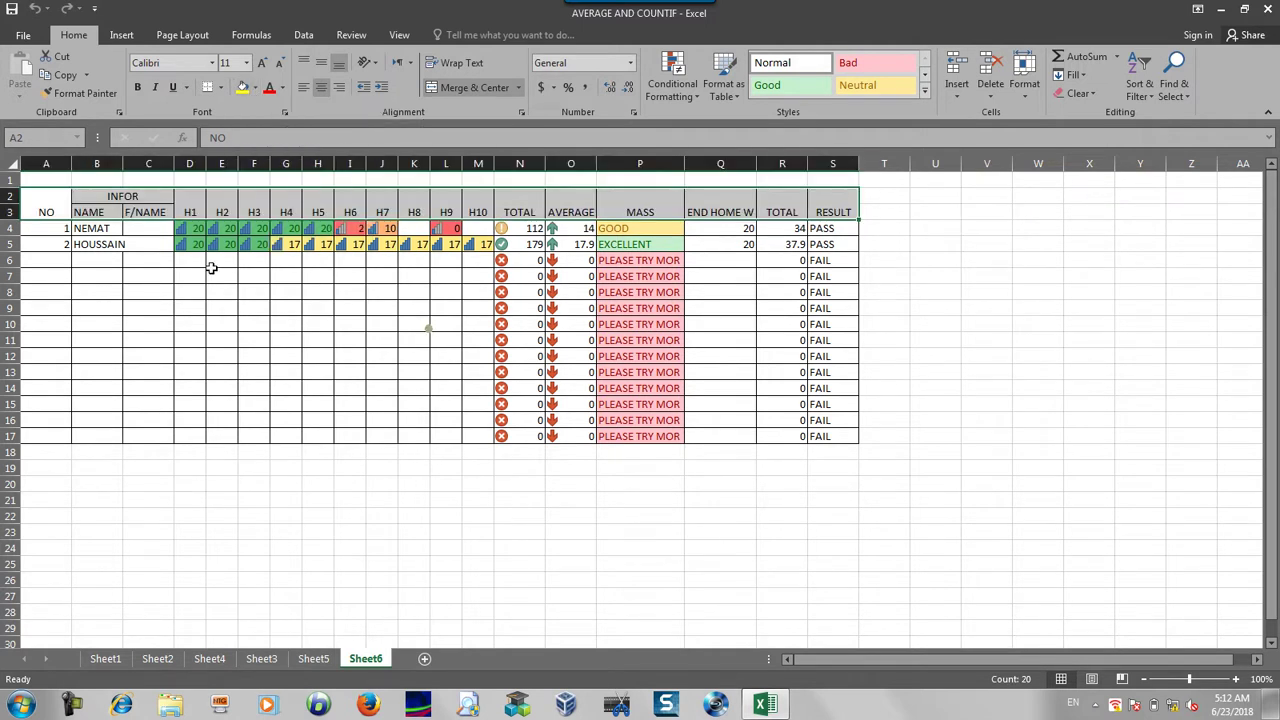
mouse_move(34, 194)
mouse_down()
mouse_move(756, 408)
mouse_move(819, 210)
mouse_move(824, 434)
mouse_up()
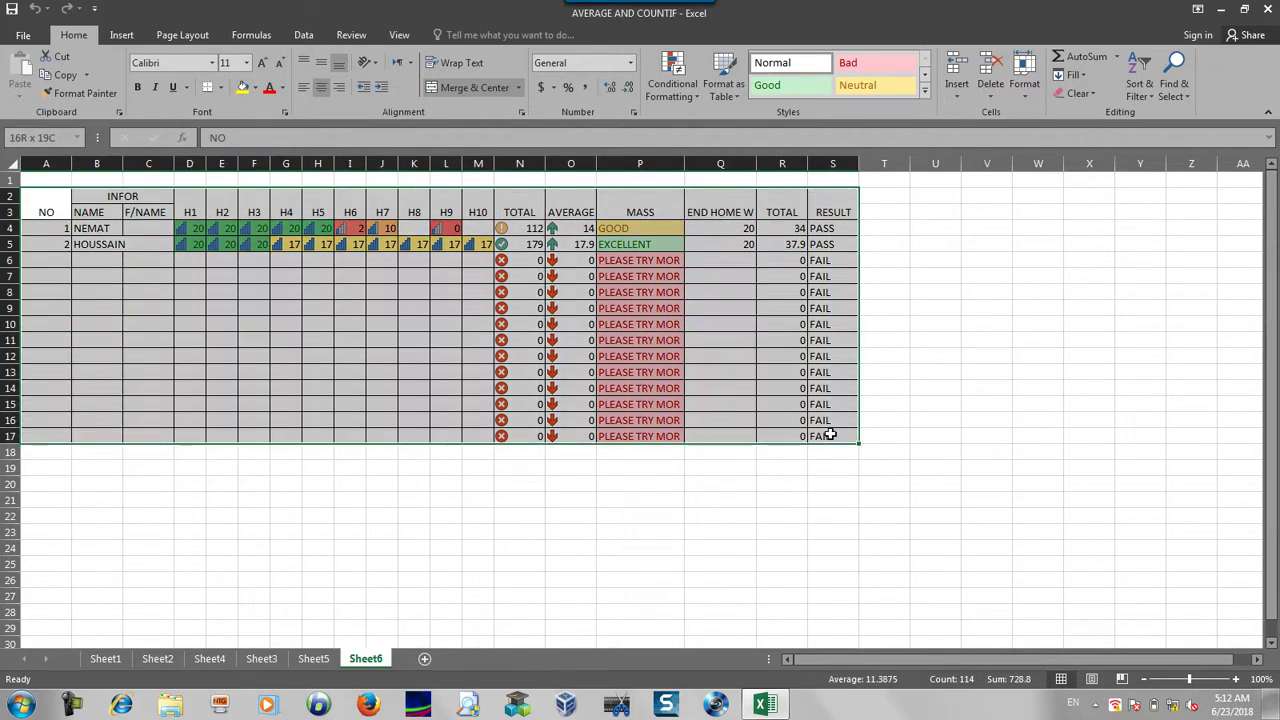
click(724, 96)
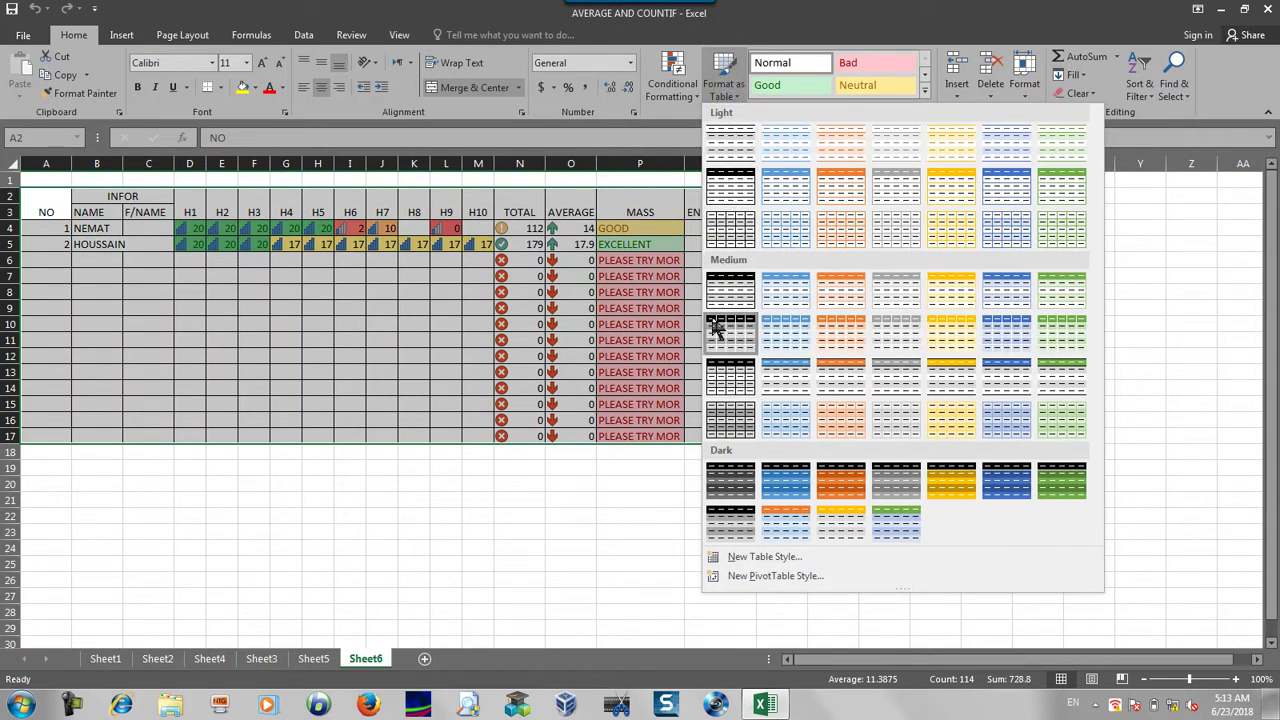
click(891, 414)
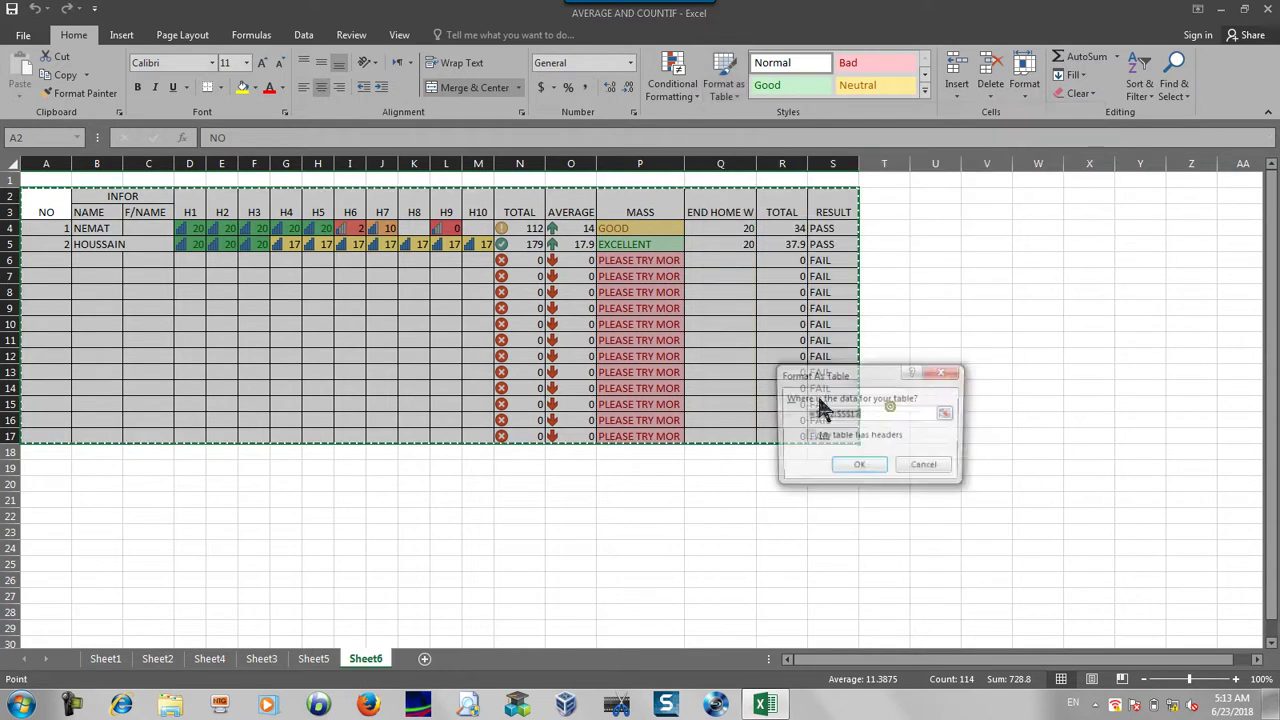
click(857, 470)
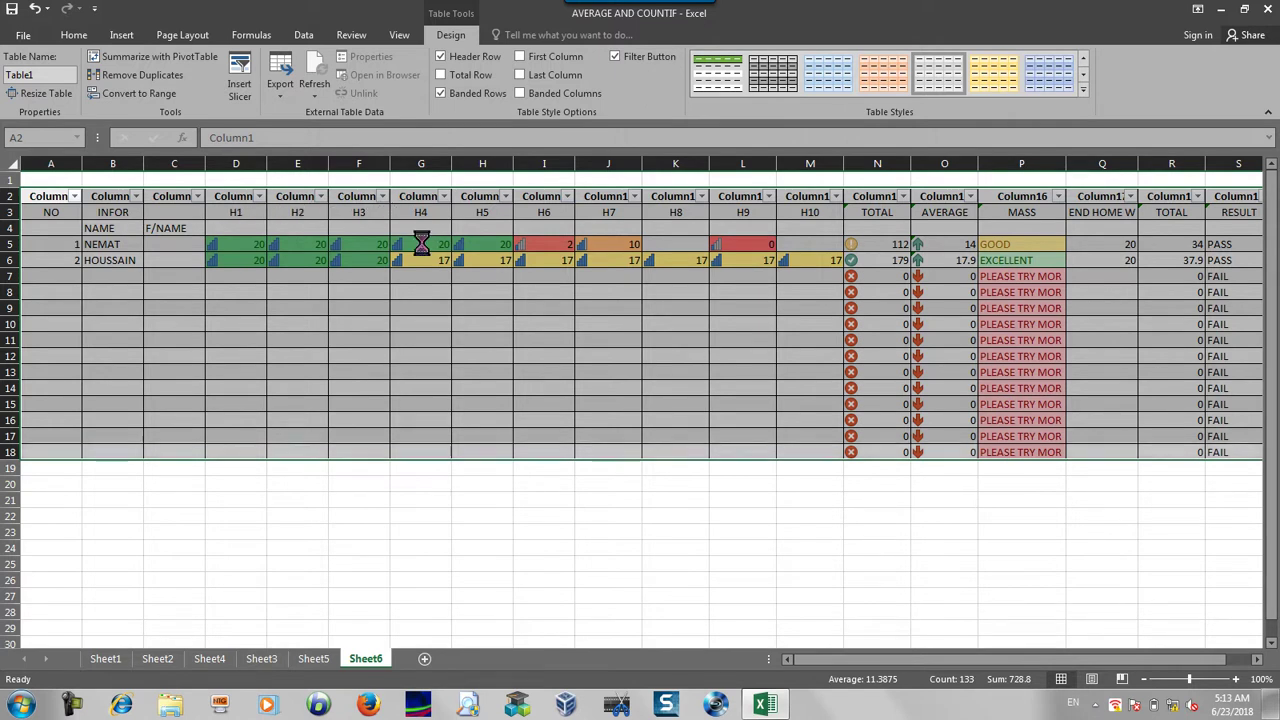
key(ctrl+z)
- Cycle through Sheet3, Sheet4 and Sheet2 to Sheet1, then select its header row A5:O5
click(150, 218)
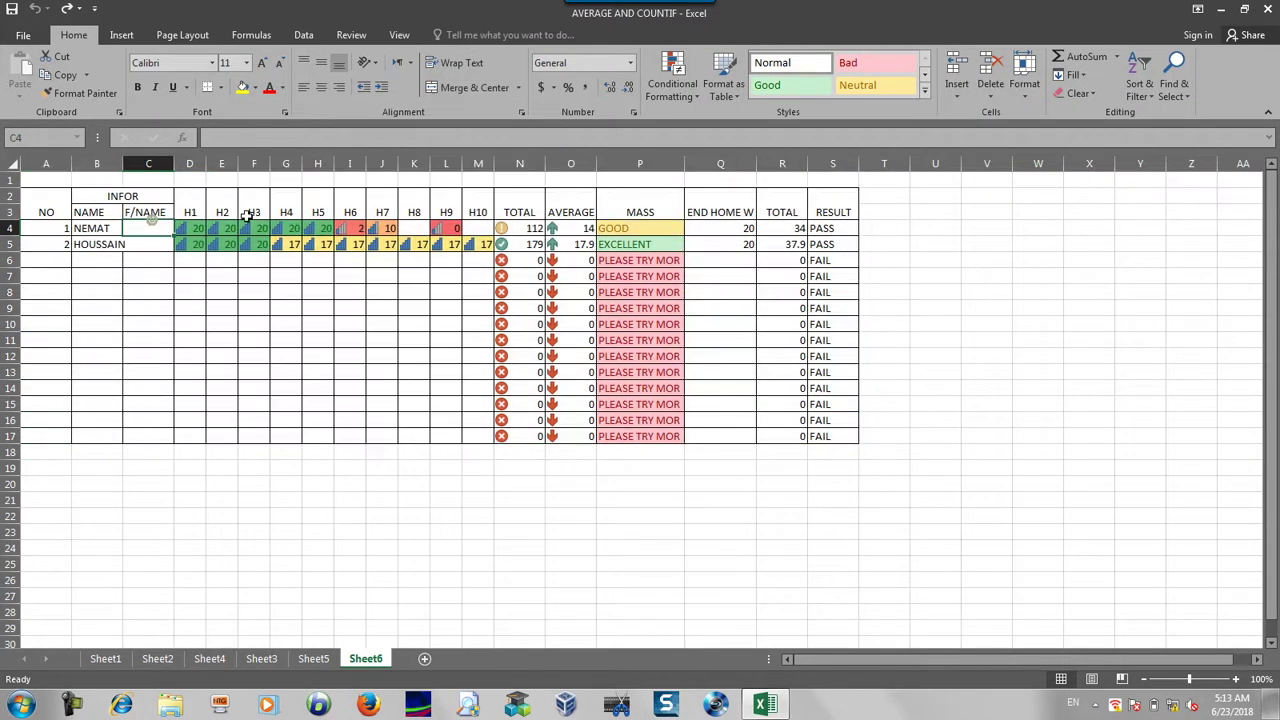
click(348, 205)
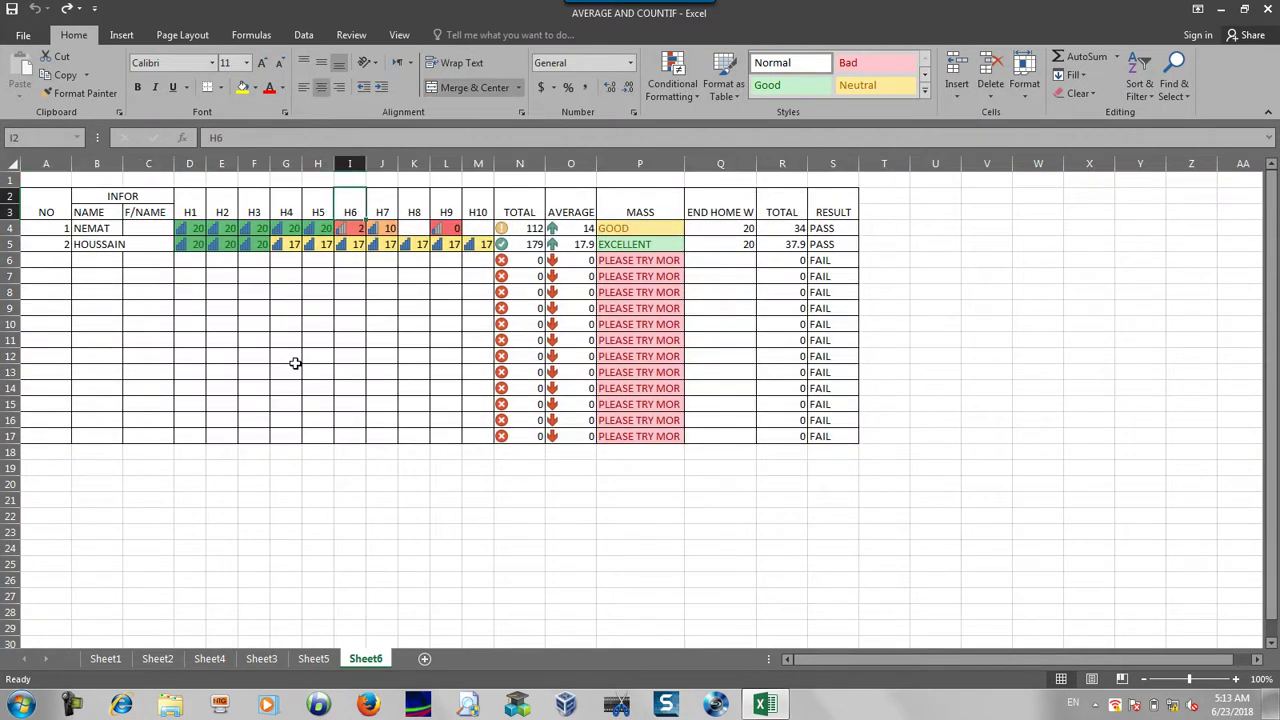
click(261, 658)
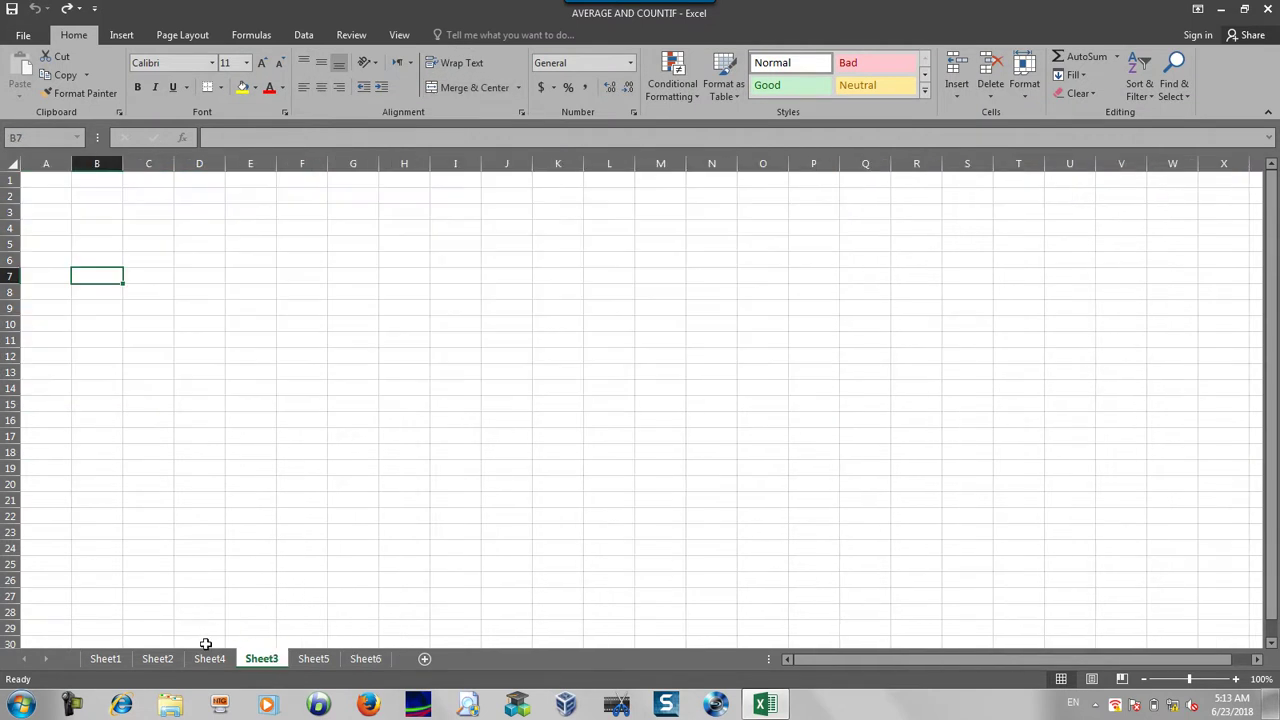
click(209, 659)
click(160, 660)
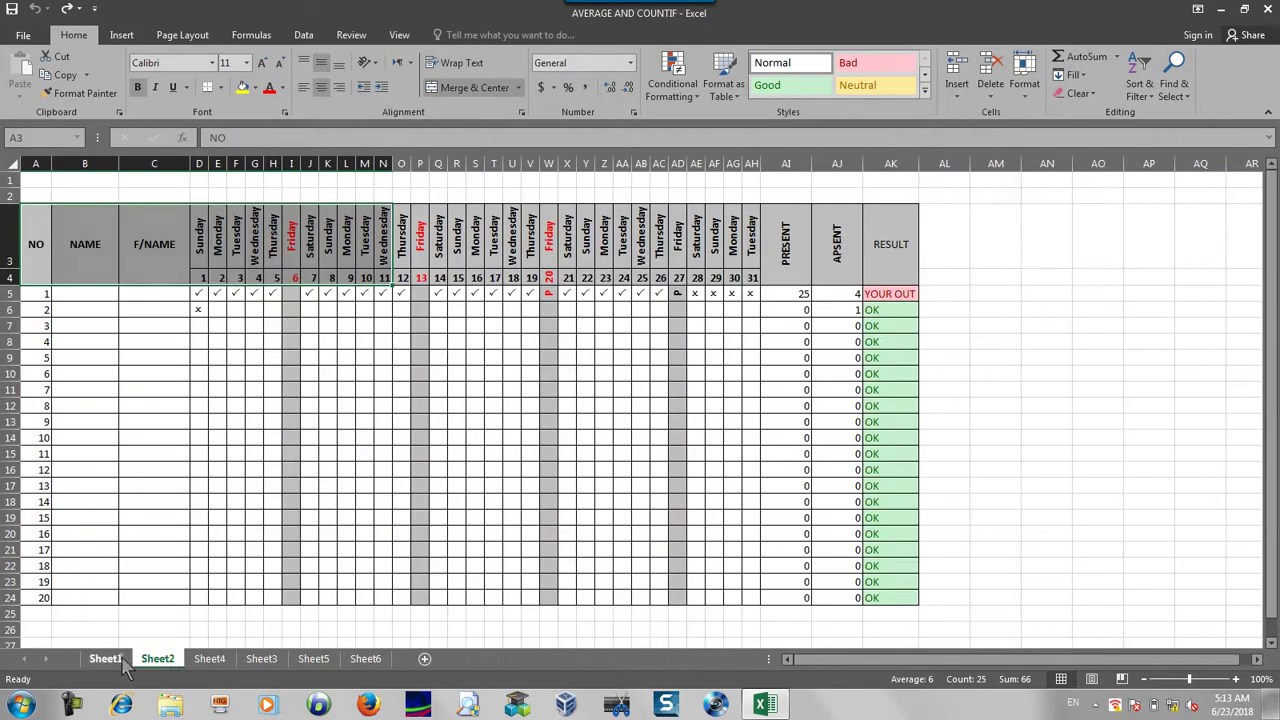
click(118, 660)
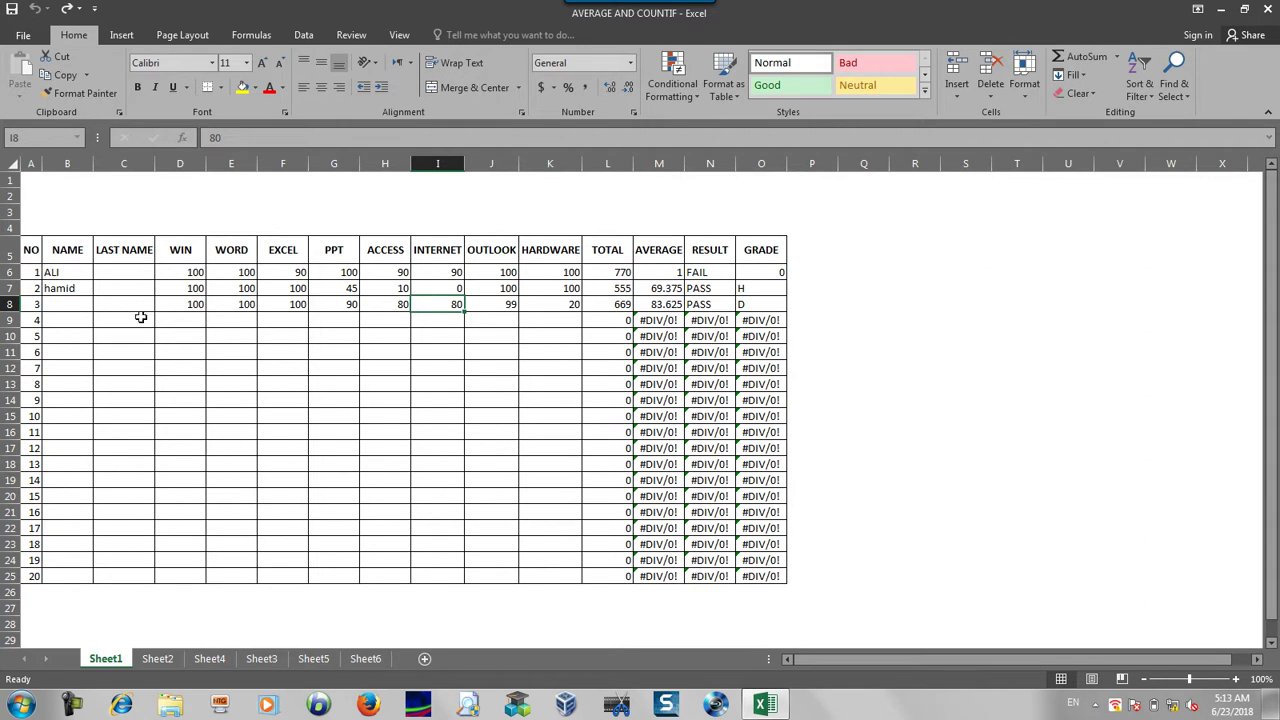
click(118, 256)
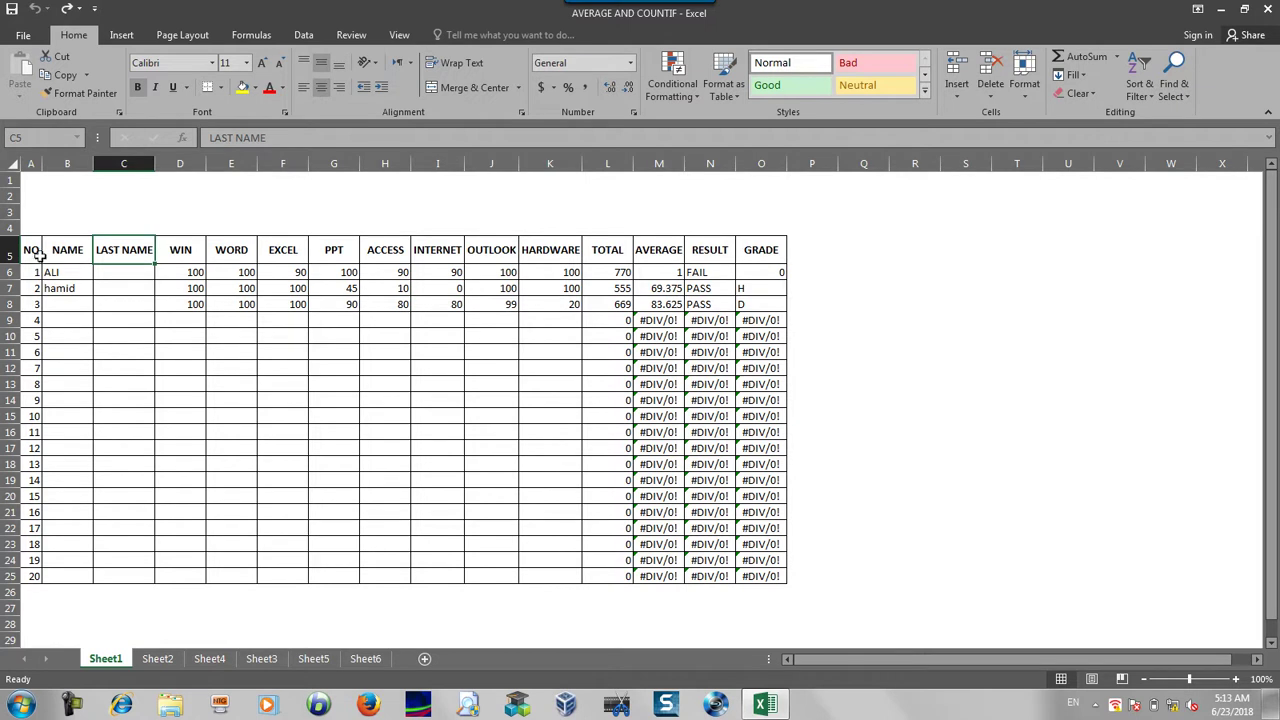
drag(38, 256, 745, 253)
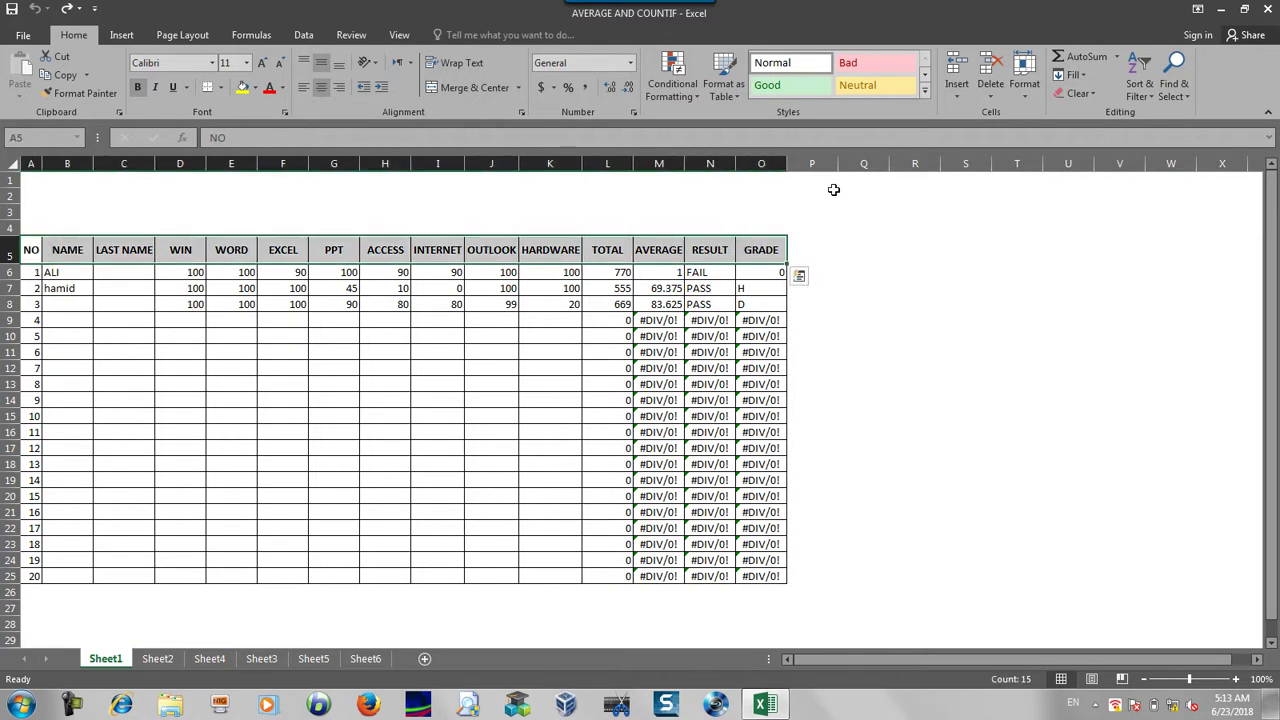
- Add filter dropdowns to the Sheet1 marks header row
click(1077, 75)
click(1077, 75)
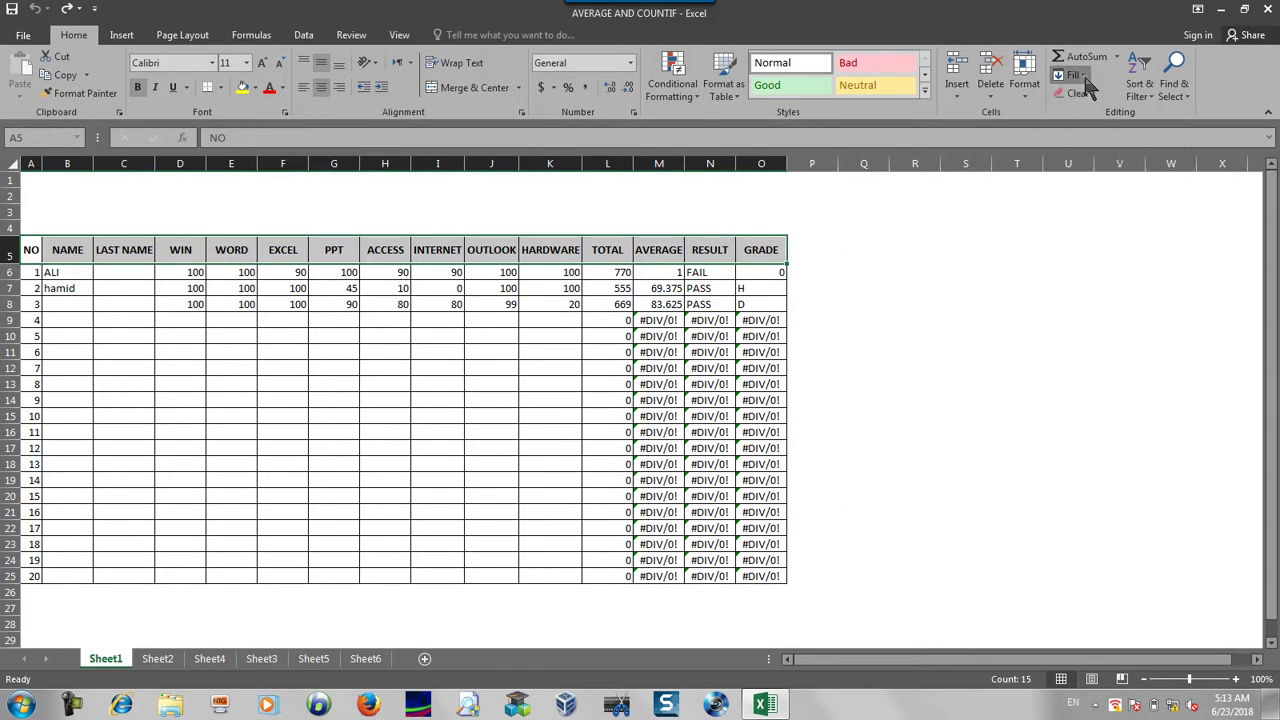
click(1147, 103)
click(1157, 171)
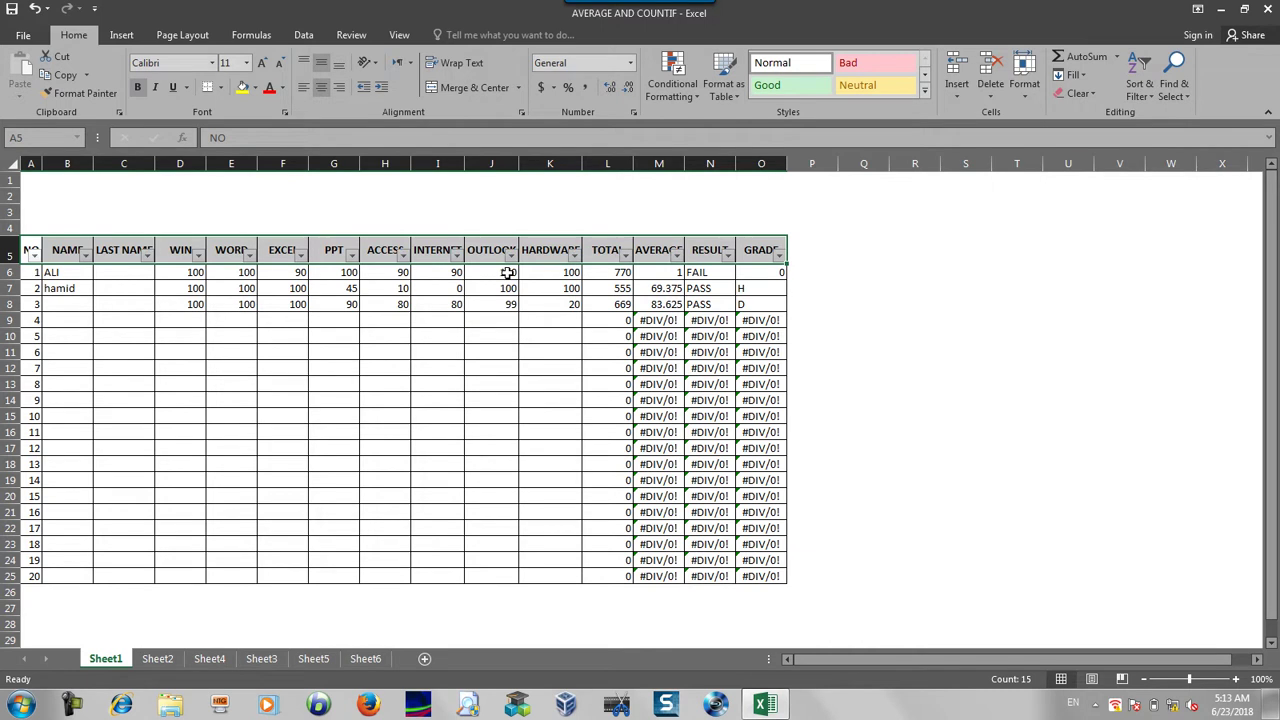
- Filter the WORD column to show only 100, then undo to show all 20 rows
click(249, 255)
click(300, 412)
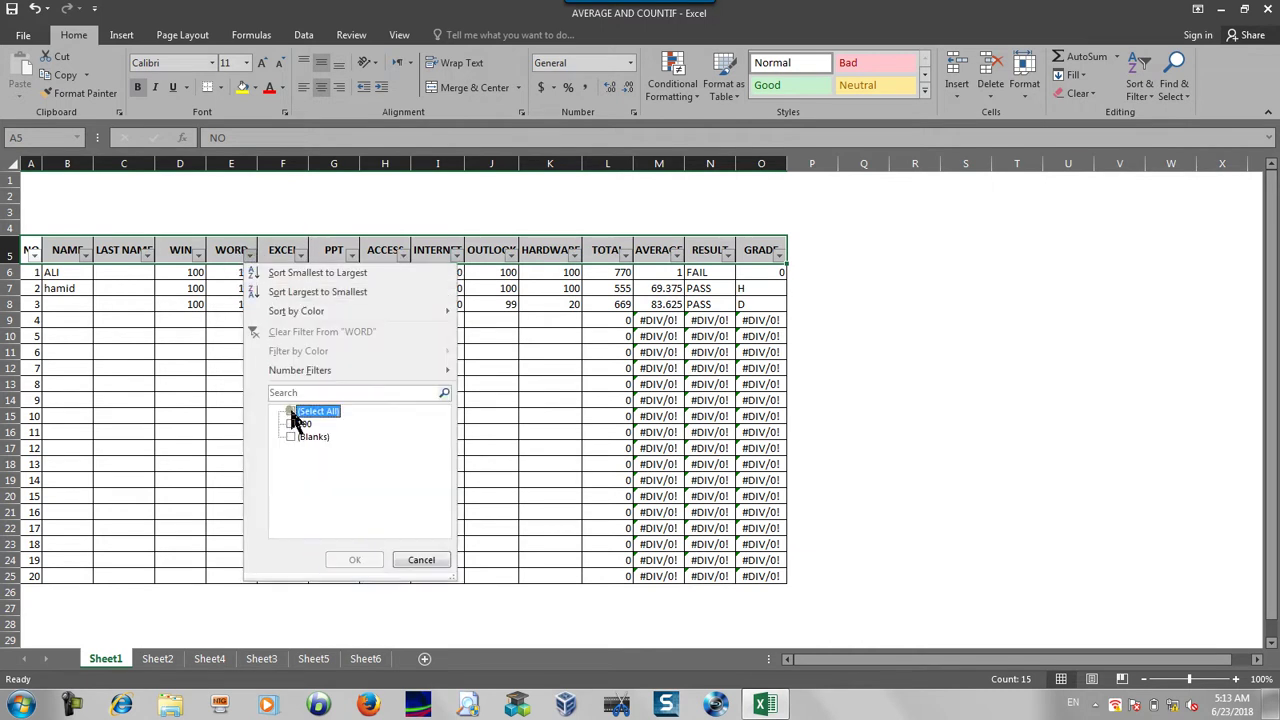
click(291, 424)
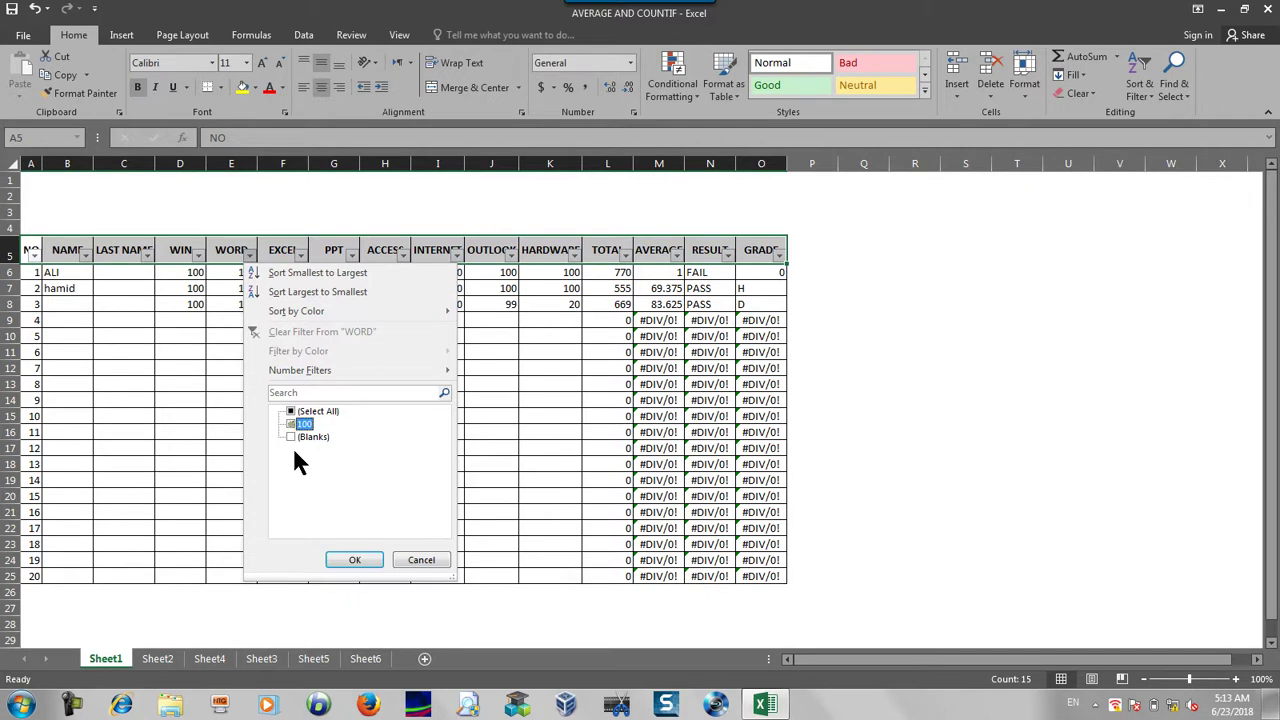
click(354, 560)
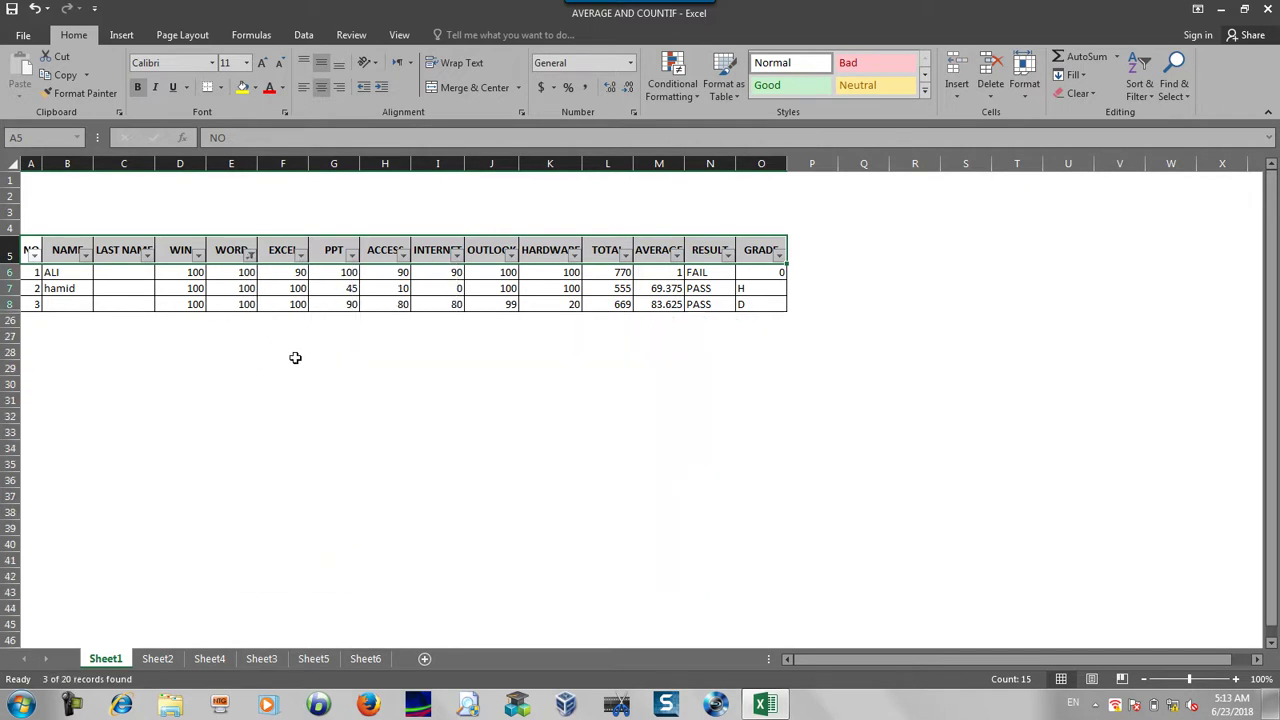
key(ctrl+z)
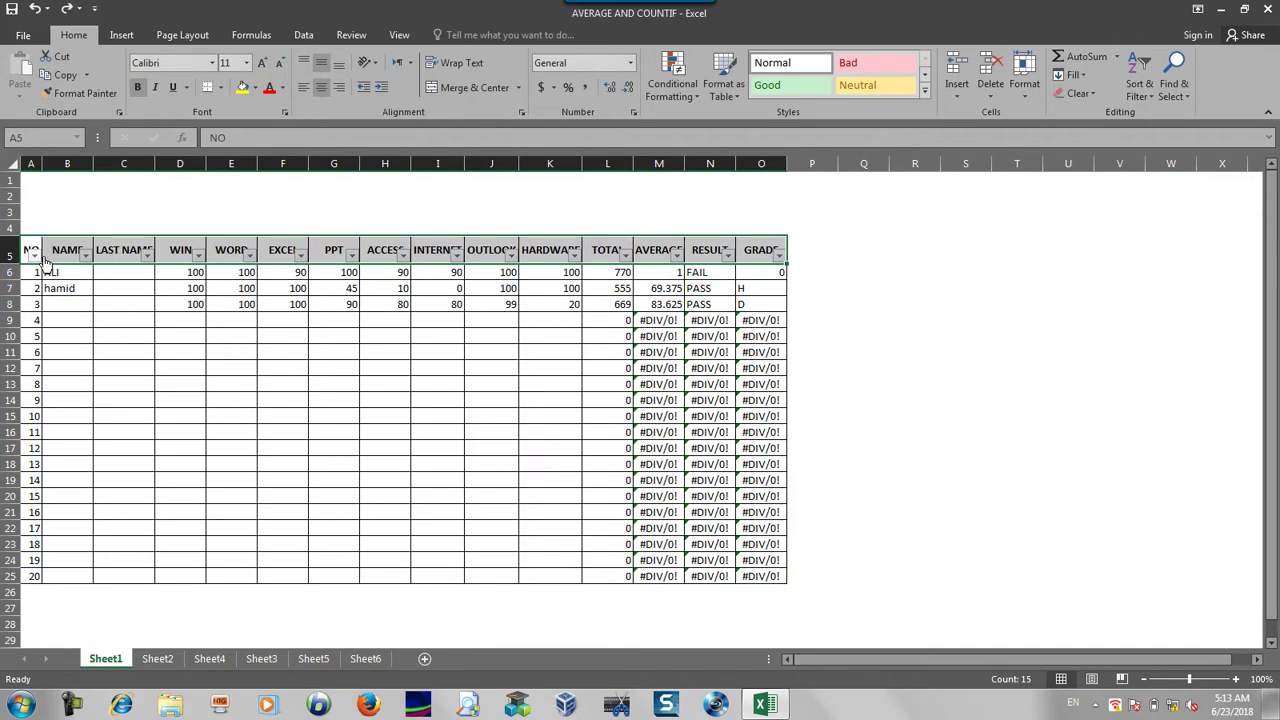
- Select cells around A5:G9 and undo to remove the header-row filter buttons
drag(33, 245, 167, 267)
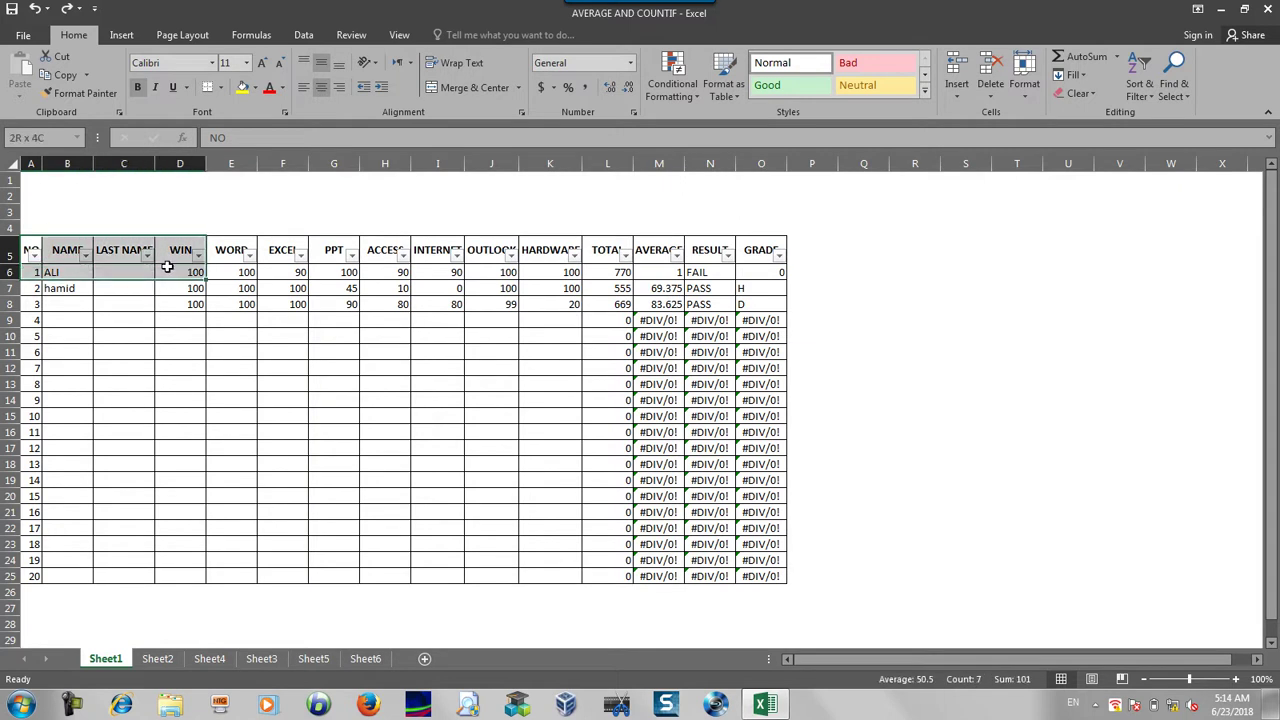
drag(167, 267, 531, 290)
click(331, 248)
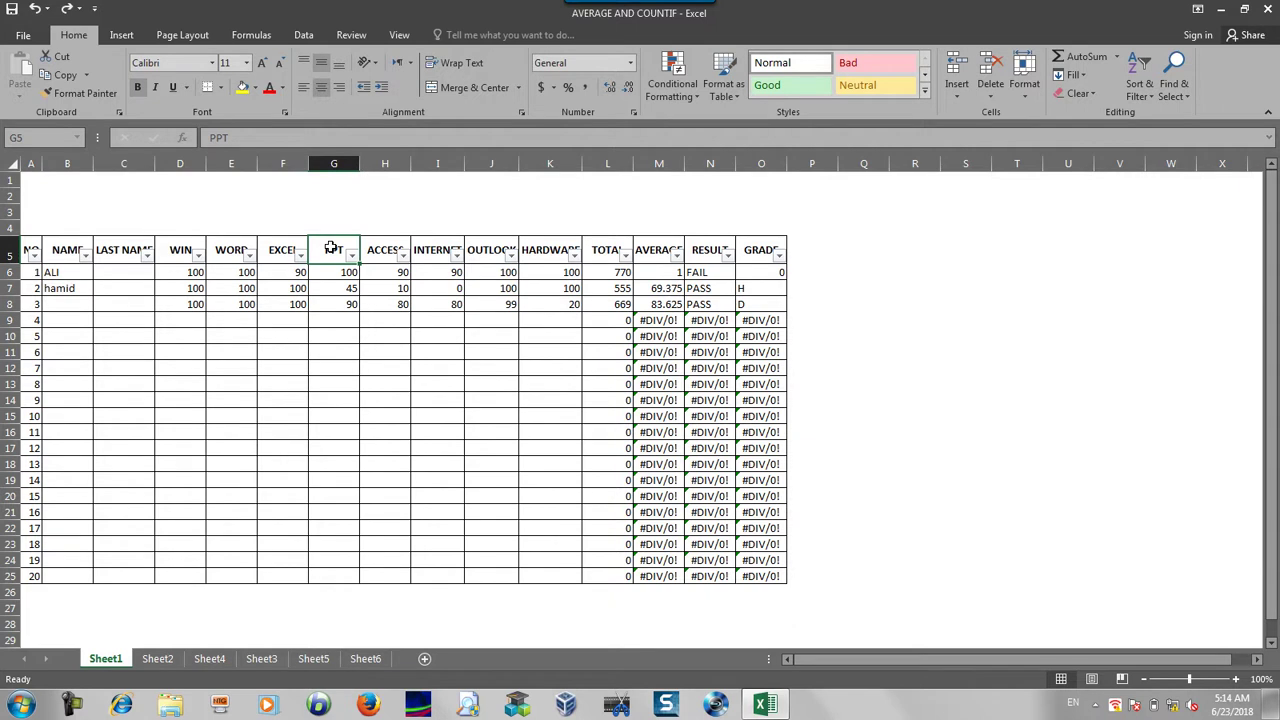
mouse_move(342, 268)
mouse_down()
mouse_move(319, 461)
mouse_move(310, 326)
mouse_up()
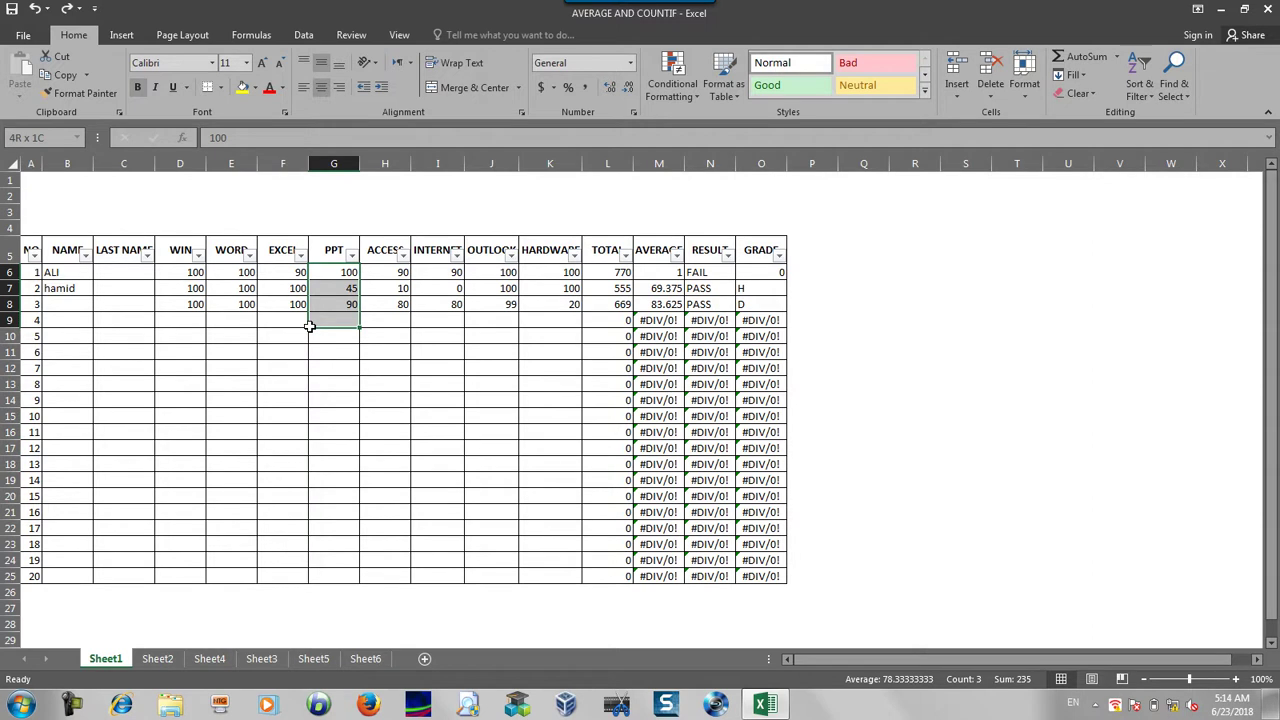
drag(310, 326, 310, 327)
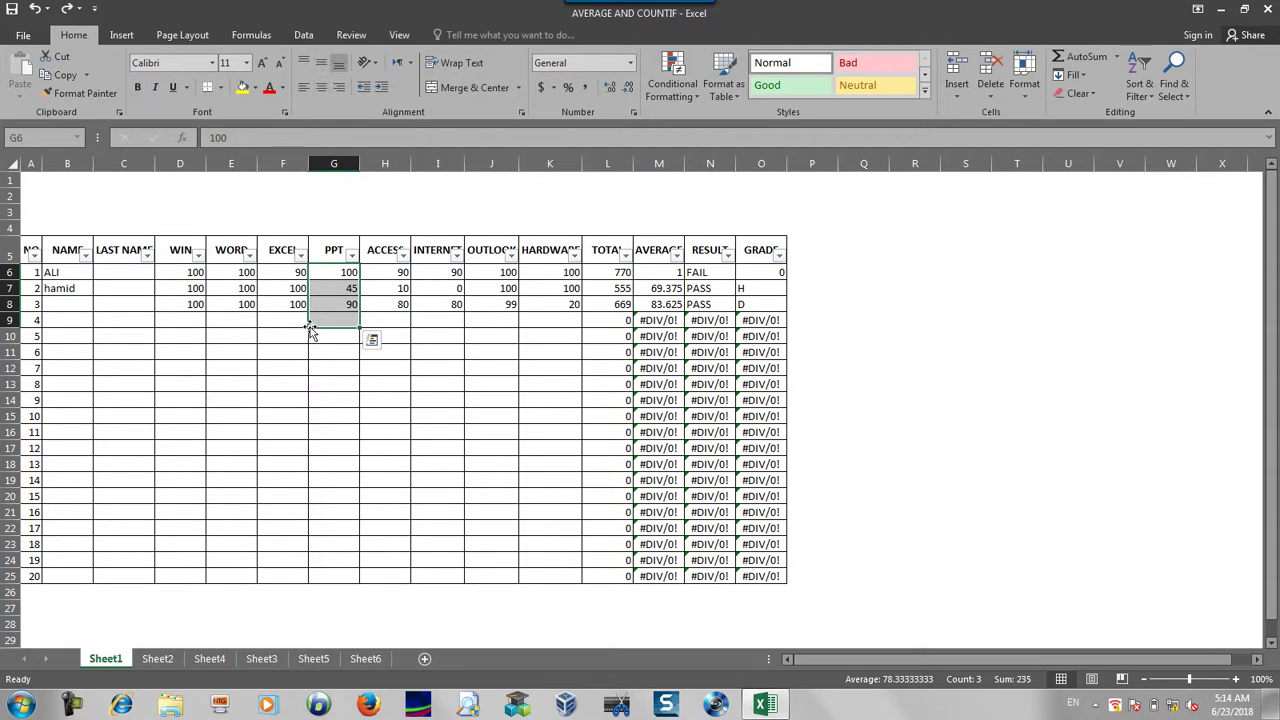
key(ctrl+z)
- Select cells G8, J5, J6 and F5:F7 in the marks table
click(313, 304)
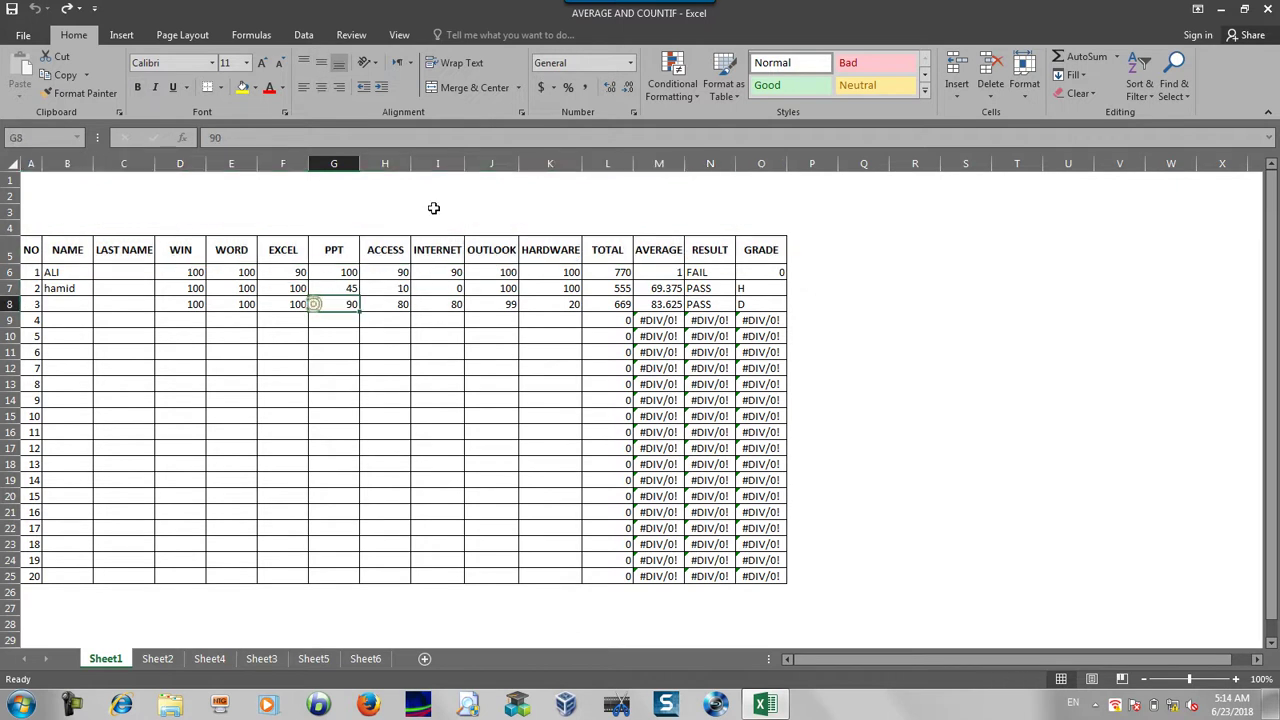
click(492, 254)
click(497, 272)
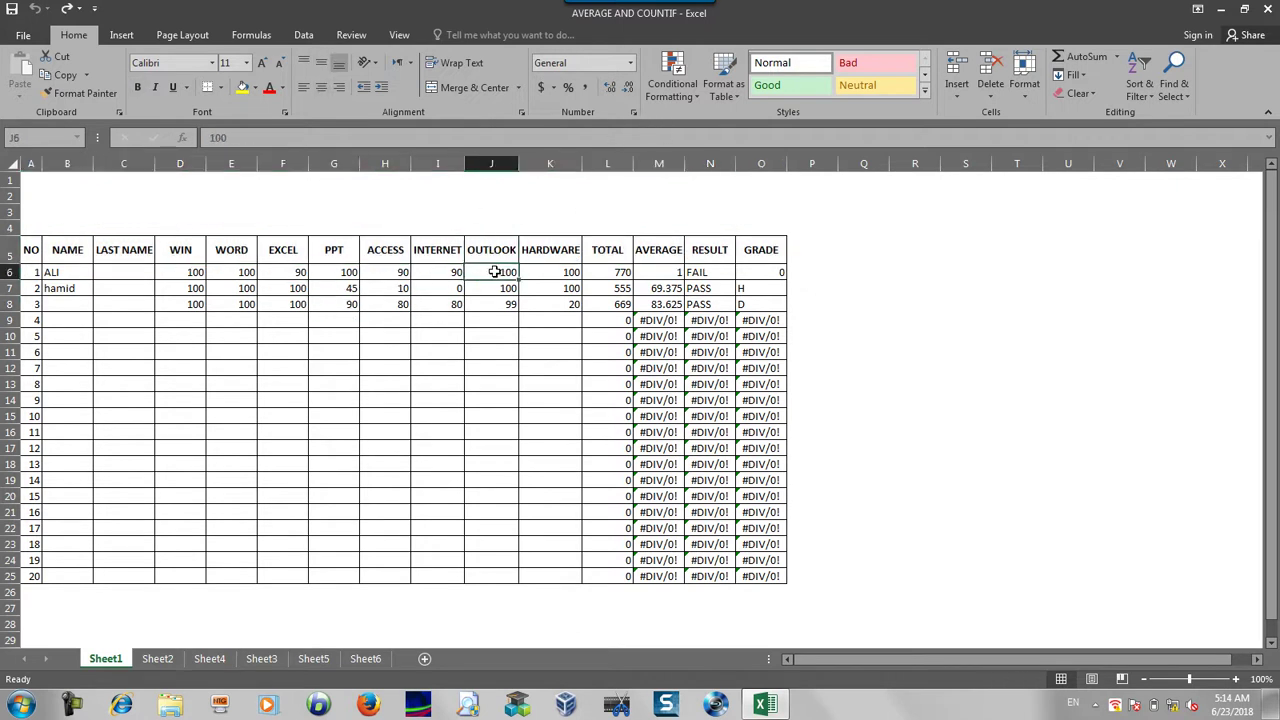
mouse_move(280, 251)
mouse_down()
mouse_move(285, 293)
mouse_move(289, 261)
mouse_up()
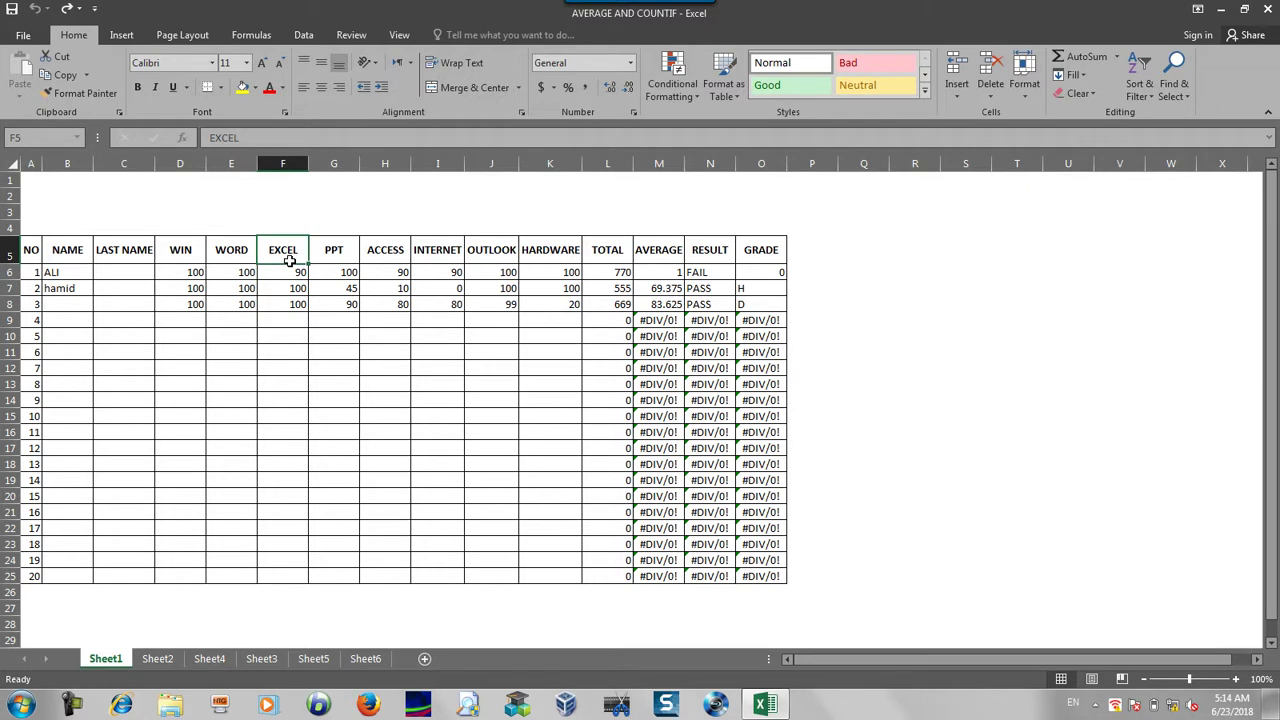
- Close Format as Table unused, select header row NAME to GRADE, and expand the Cell Styles gallery
click(723, 80)
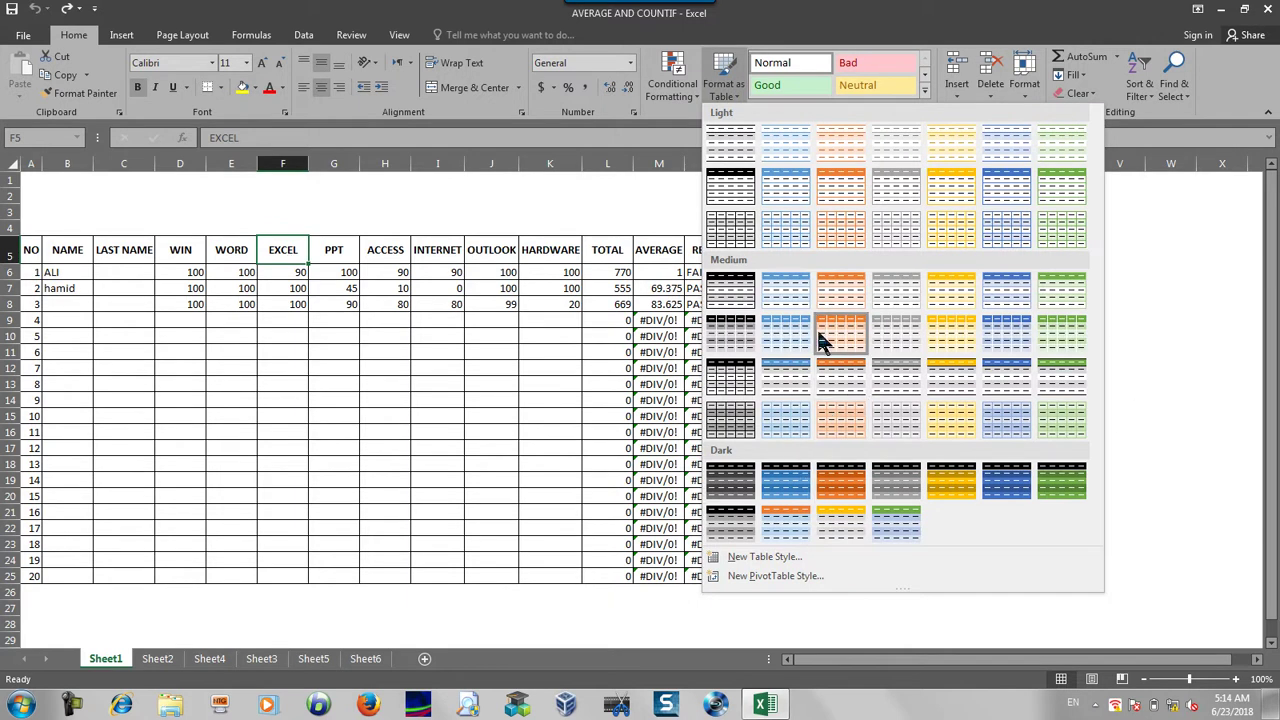
click(409, 444)
drag(810, 255, 257, 257)
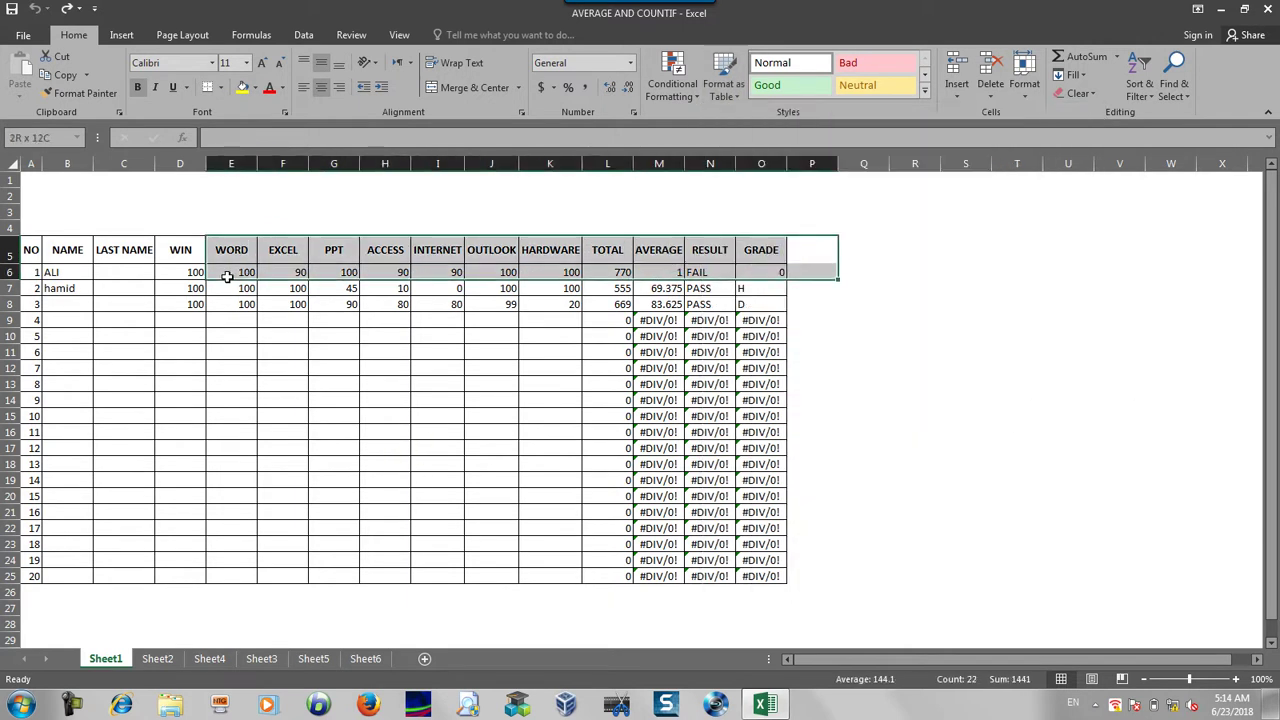
click(550, 257)
drag(758, 250, 30, 249)
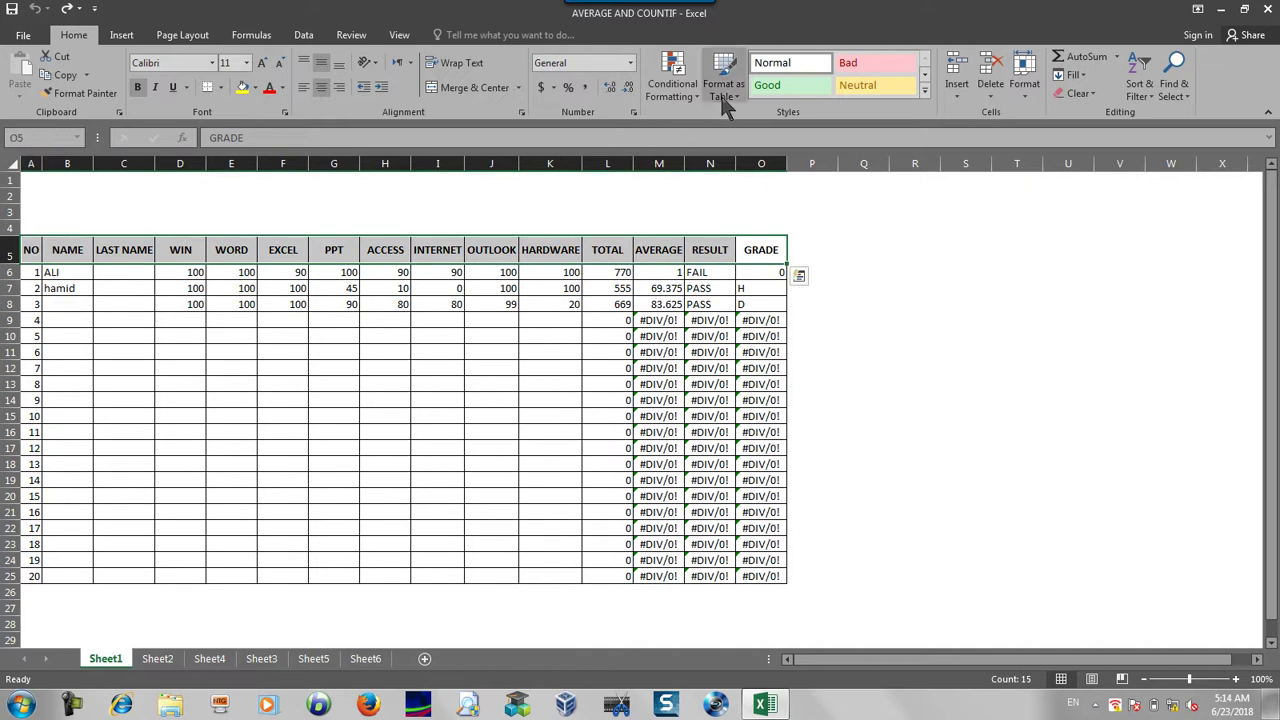
click(924, 90)
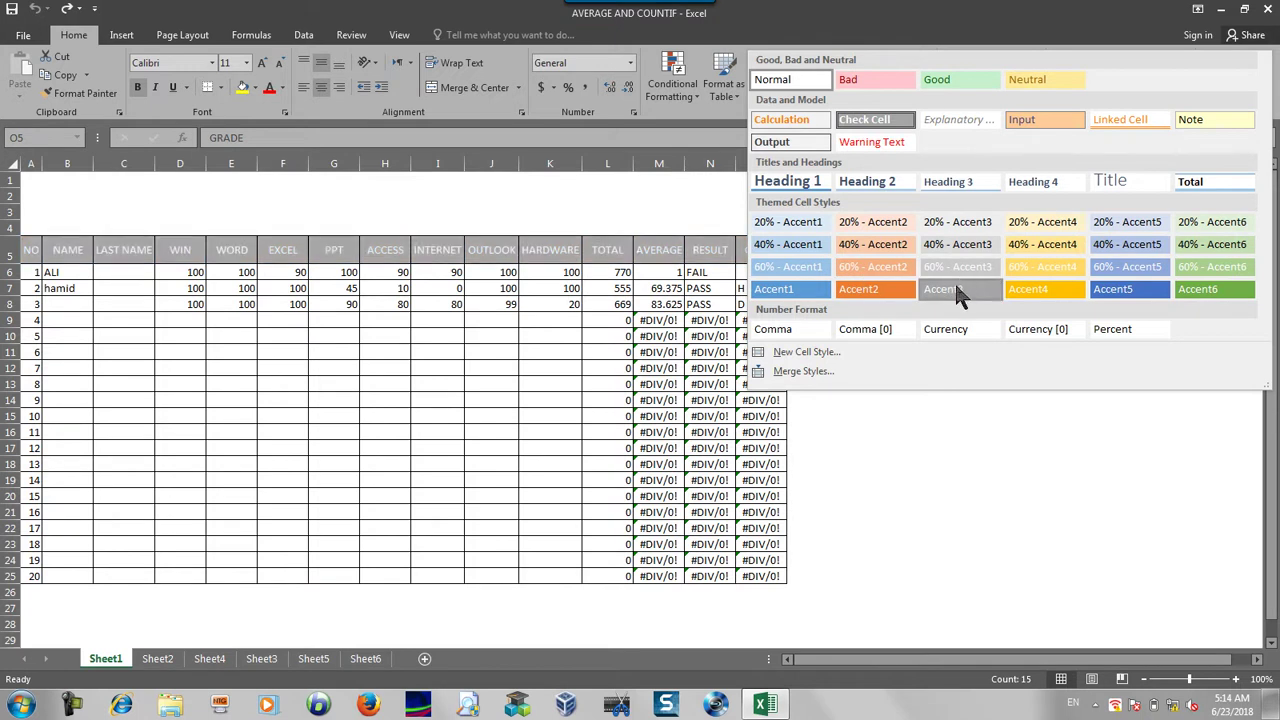
click(565, 328)
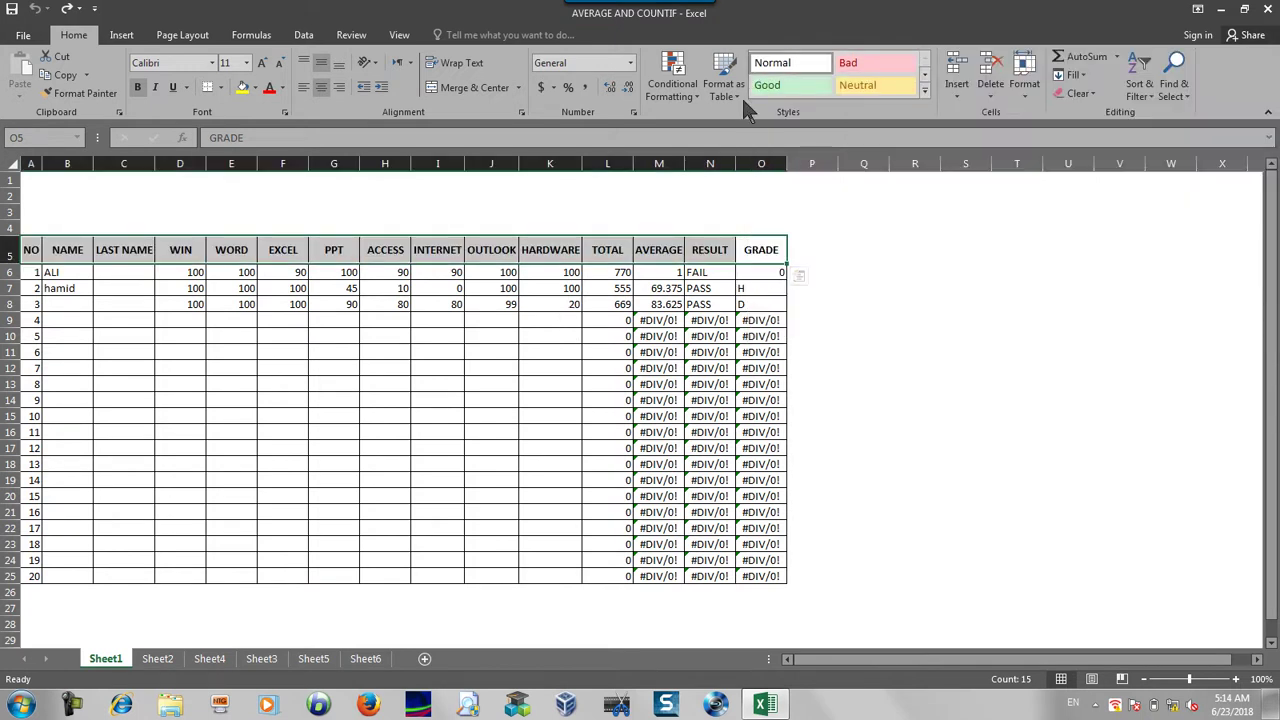
click(722, 85)
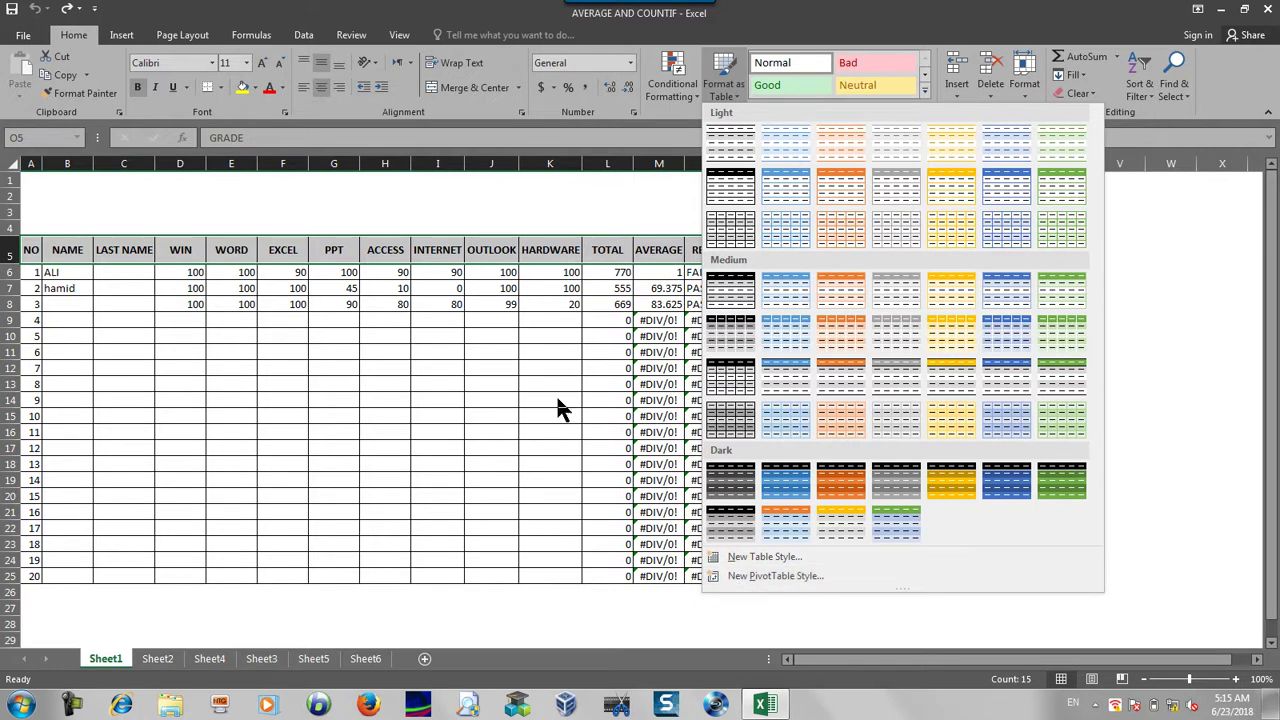
click(585, 211)
click(731, 104)
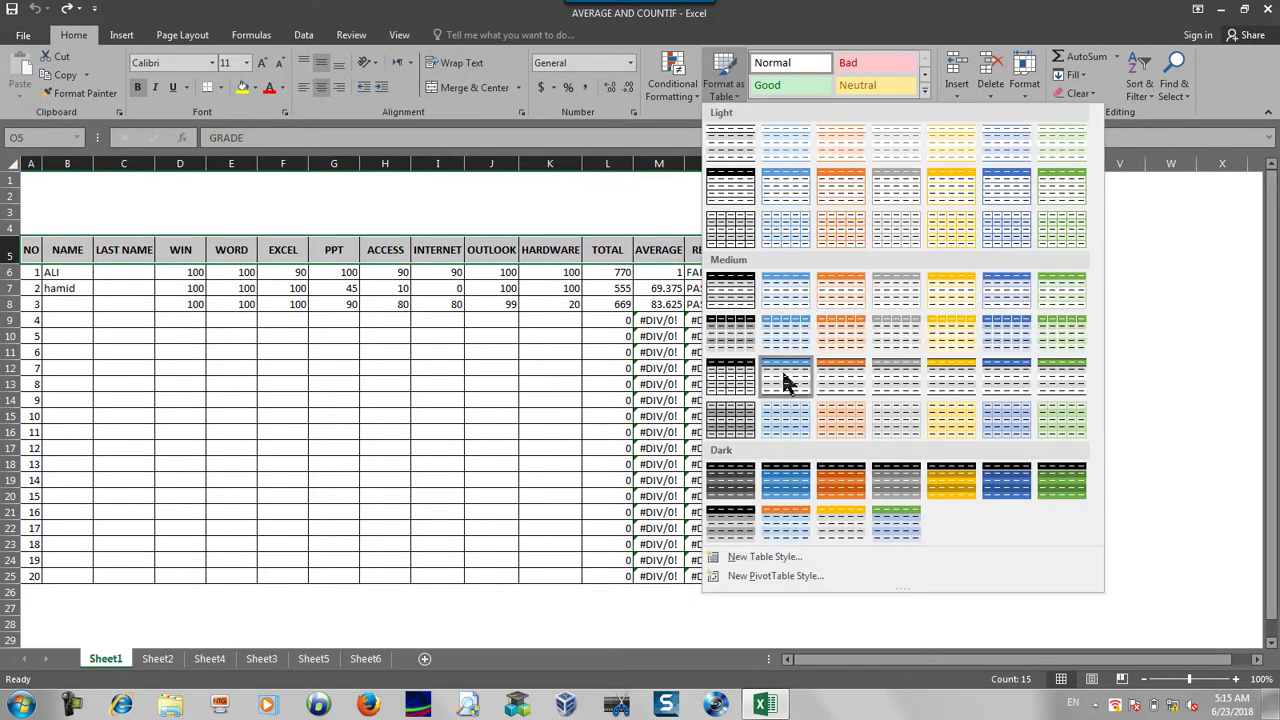
click(928, 90)
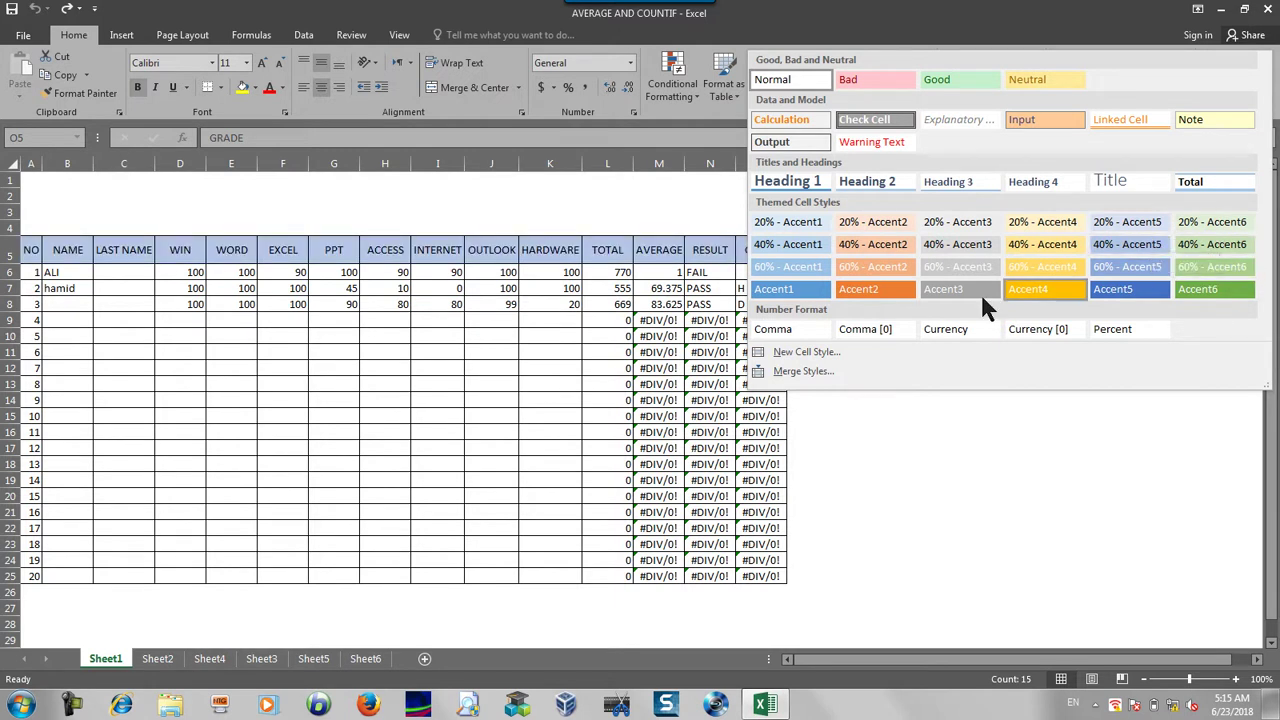
- Start a new cell style and name it test
click(835, 352)
click(835, 325)
double_click(835, 325)
key(BackSpace)
text(tst)
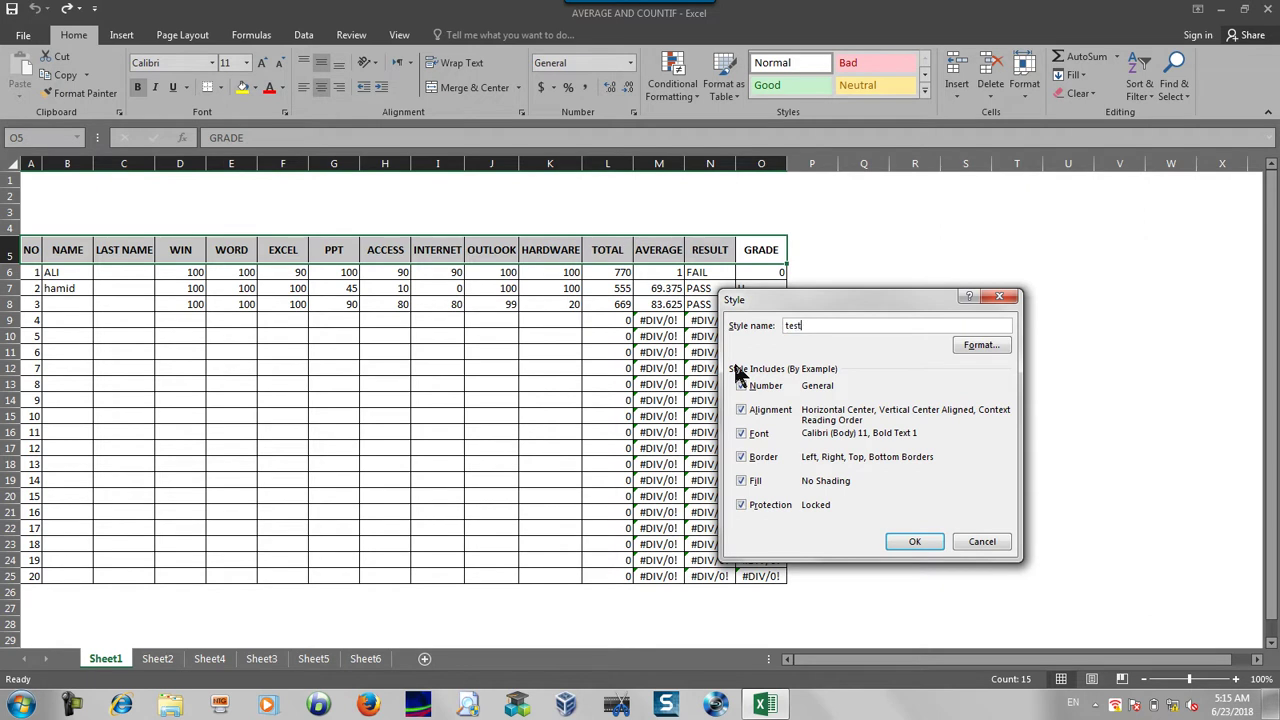
- Give the test style a Bold Italic, 12-point, dark blue font and save it
click(981, 350)
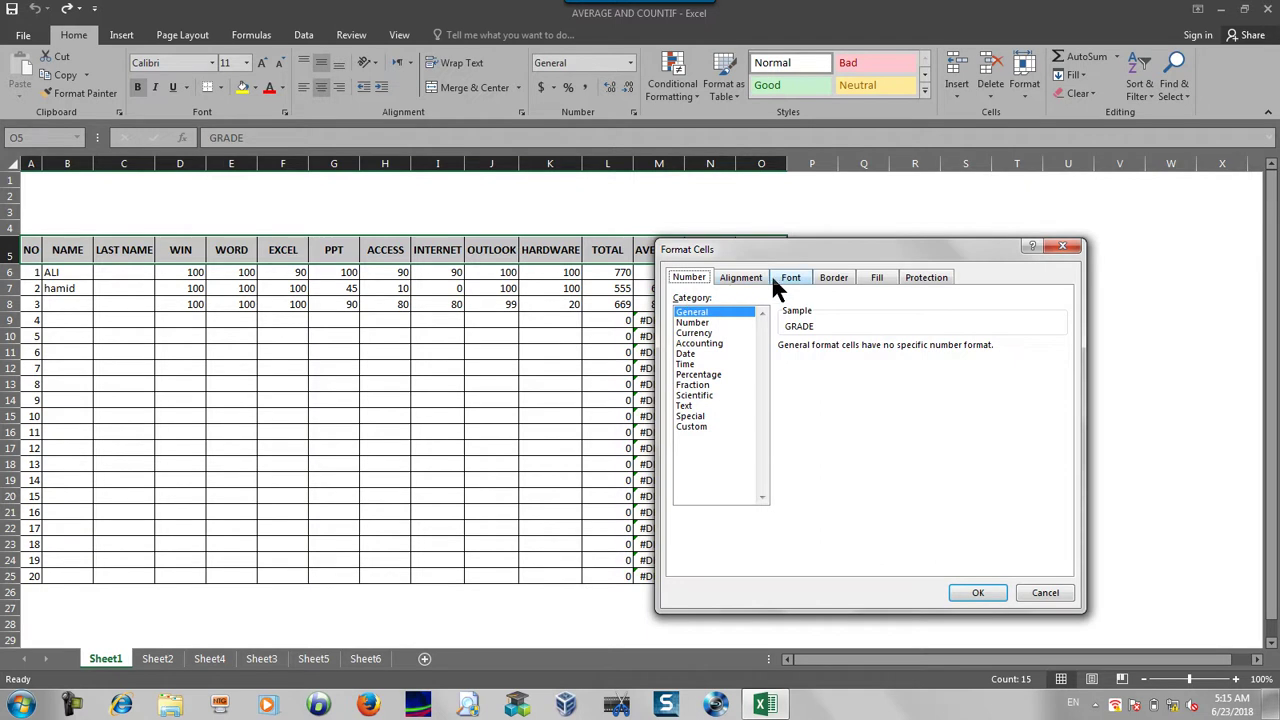
click(777, 273)
click(910, 359)
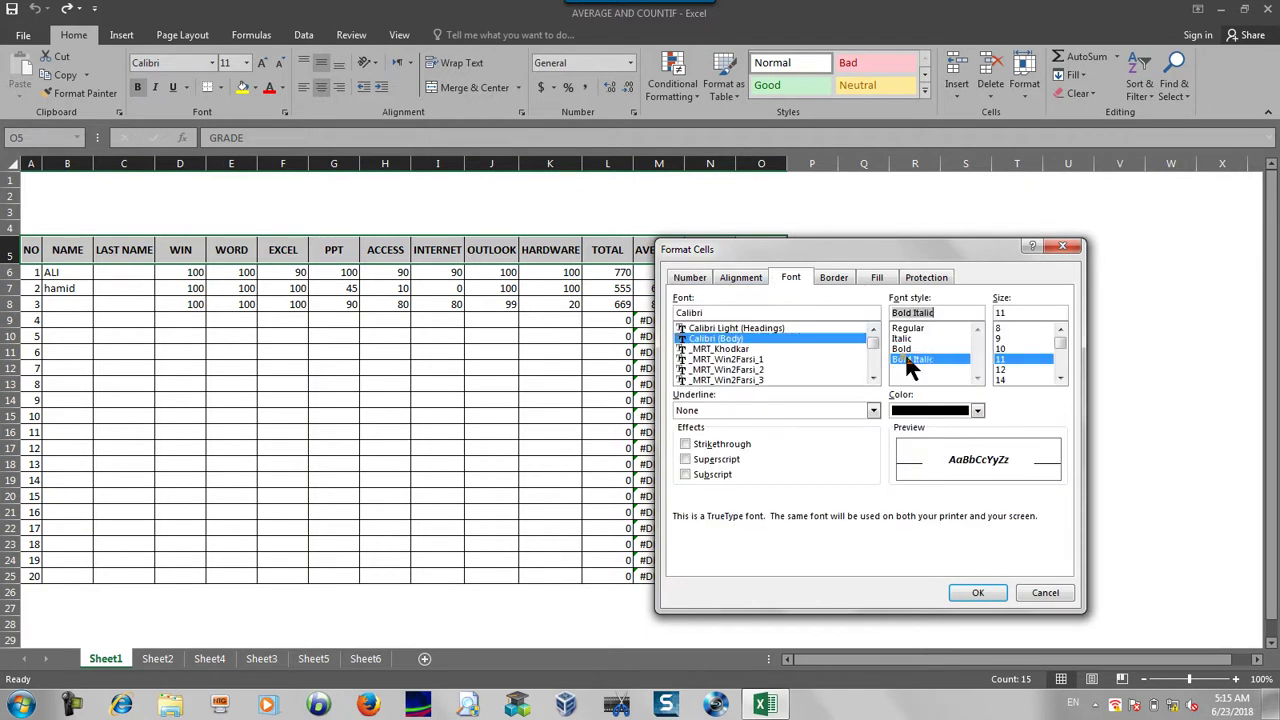
click(1001, 369)
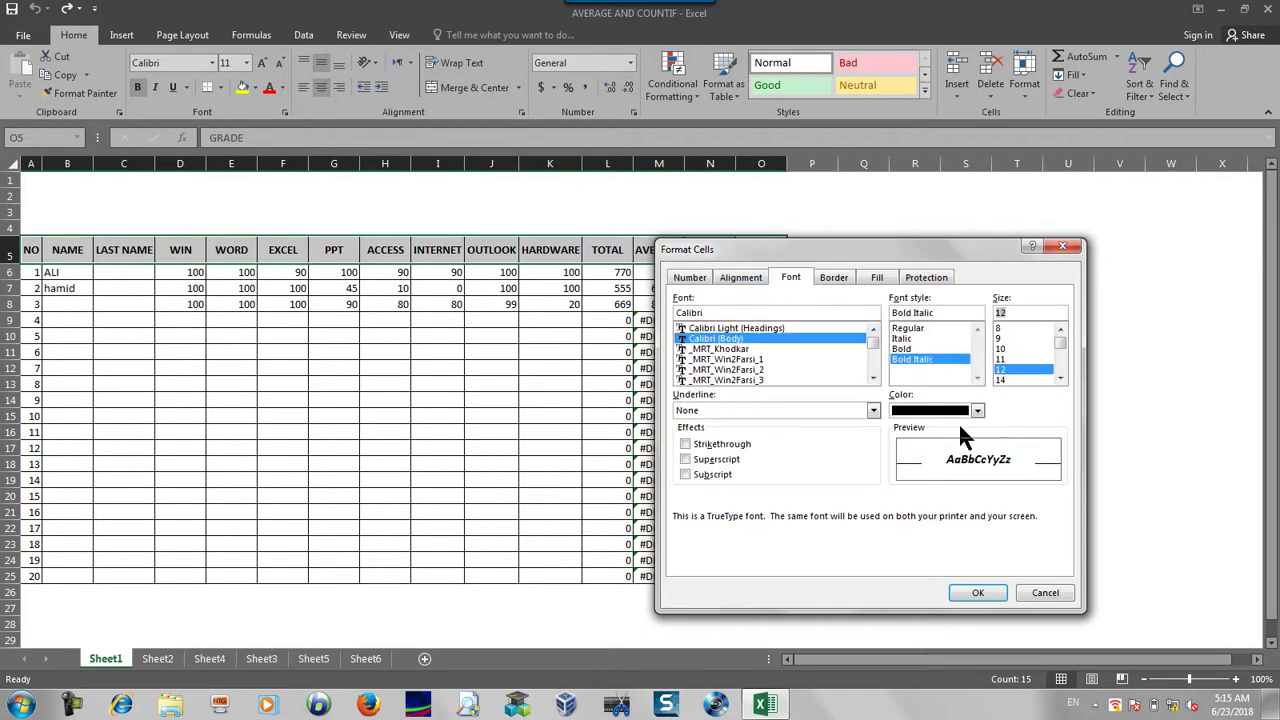
click(977, 410)
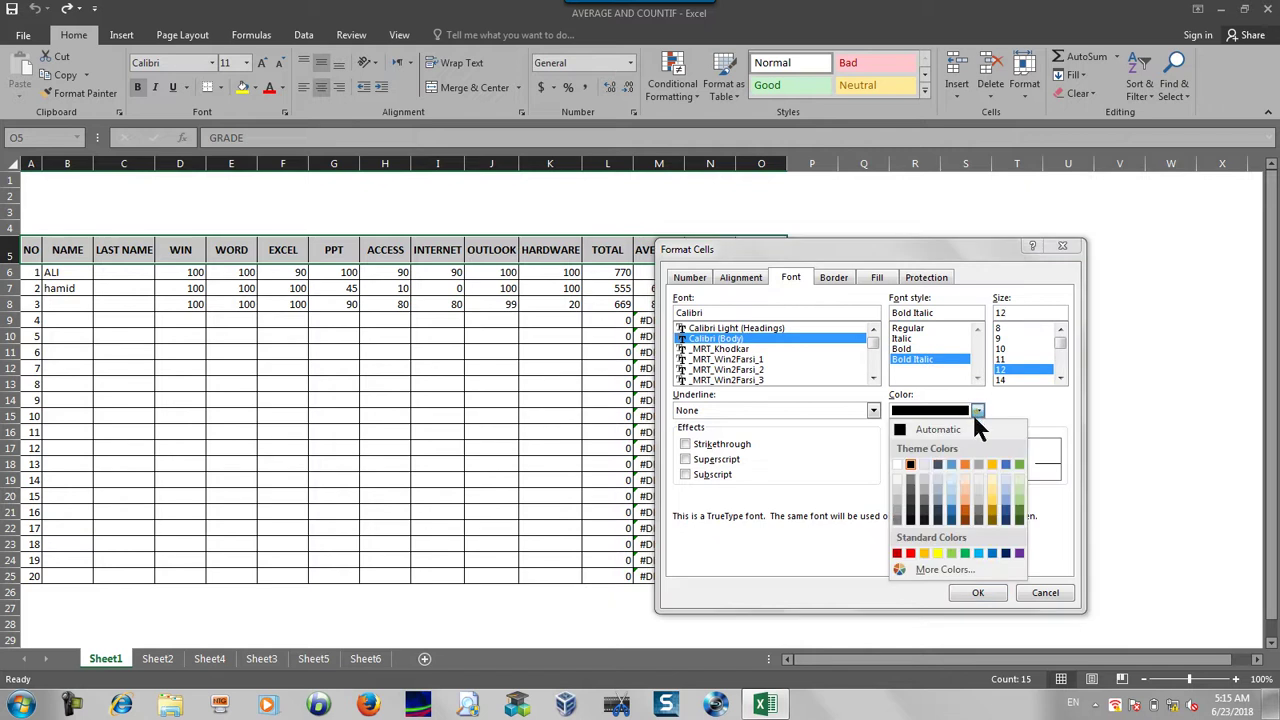
click(951, 505)
click(978, 593)
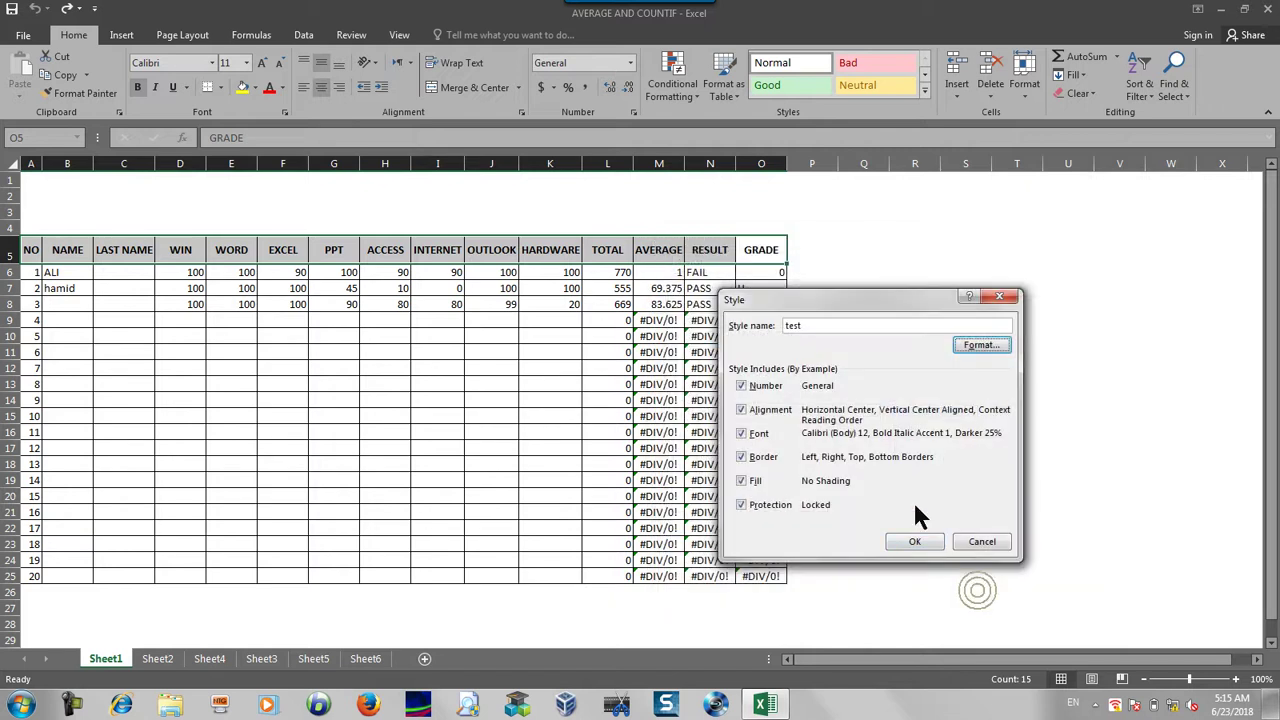
click(903, 540)
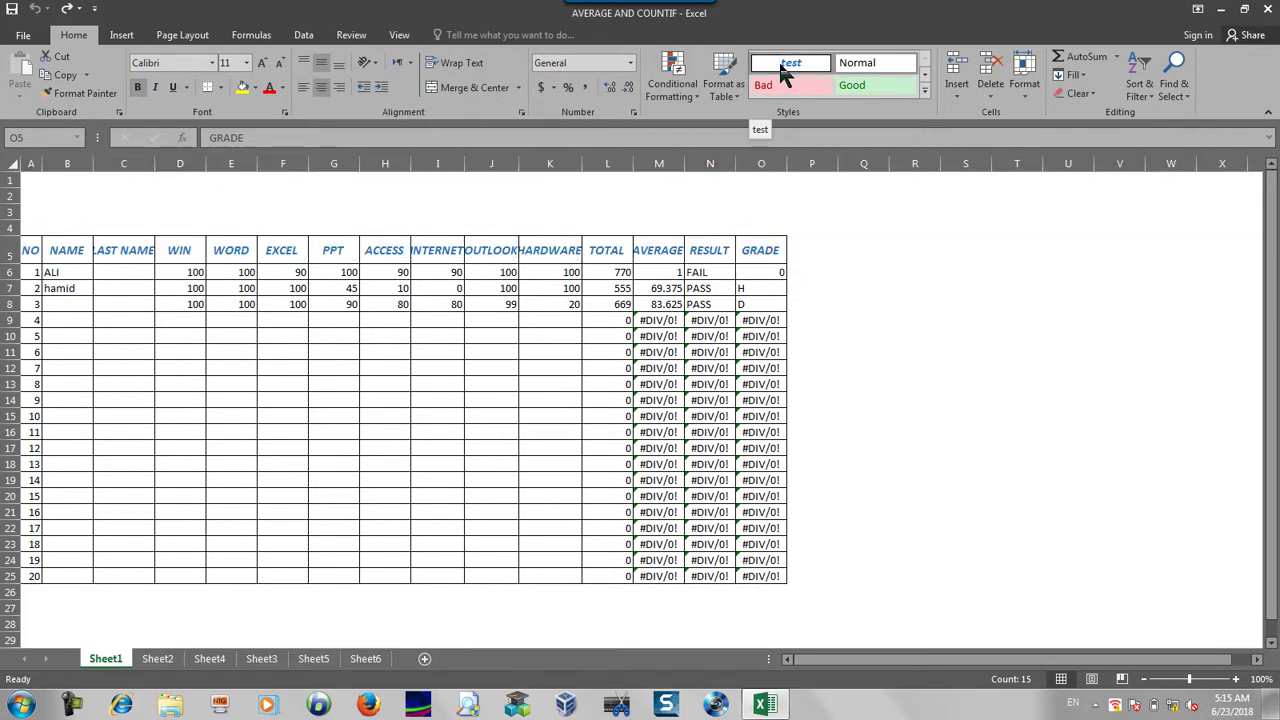
- Change the test style's font colour from dark blue to Dark Red
right_click(784, 72)
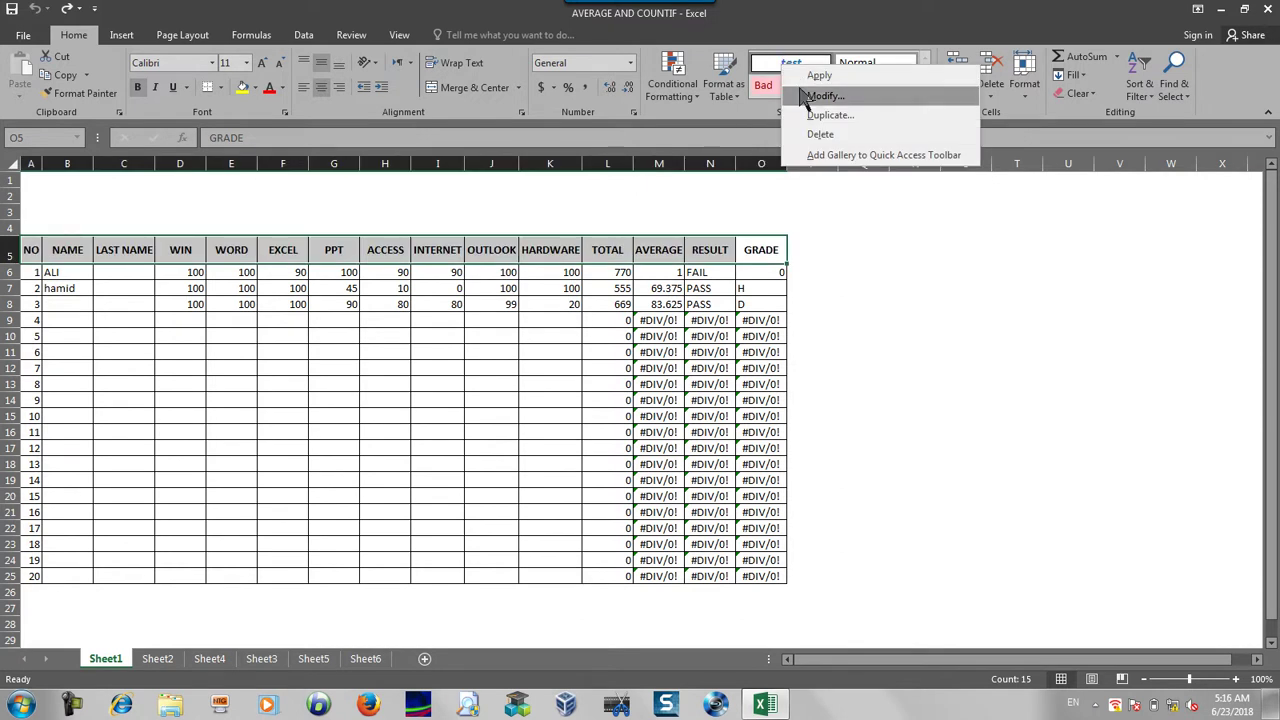
click(820, 96)
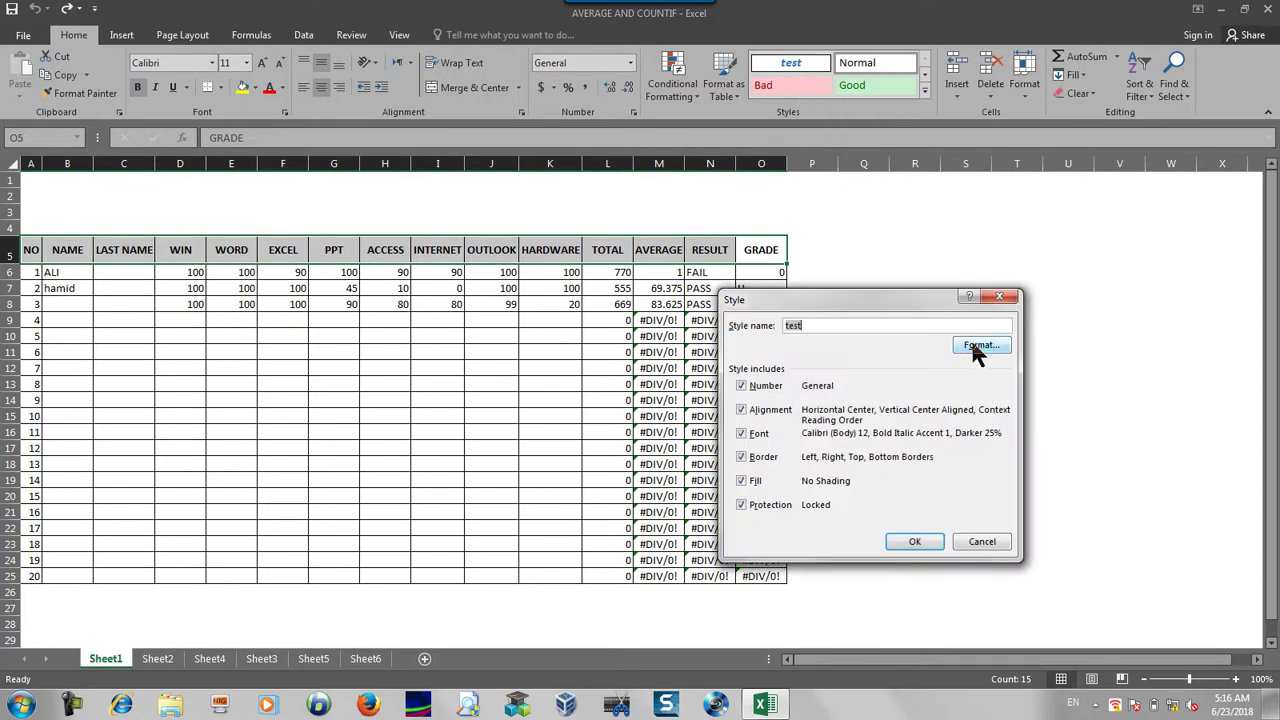
click(978, 346)
click(976, 411)
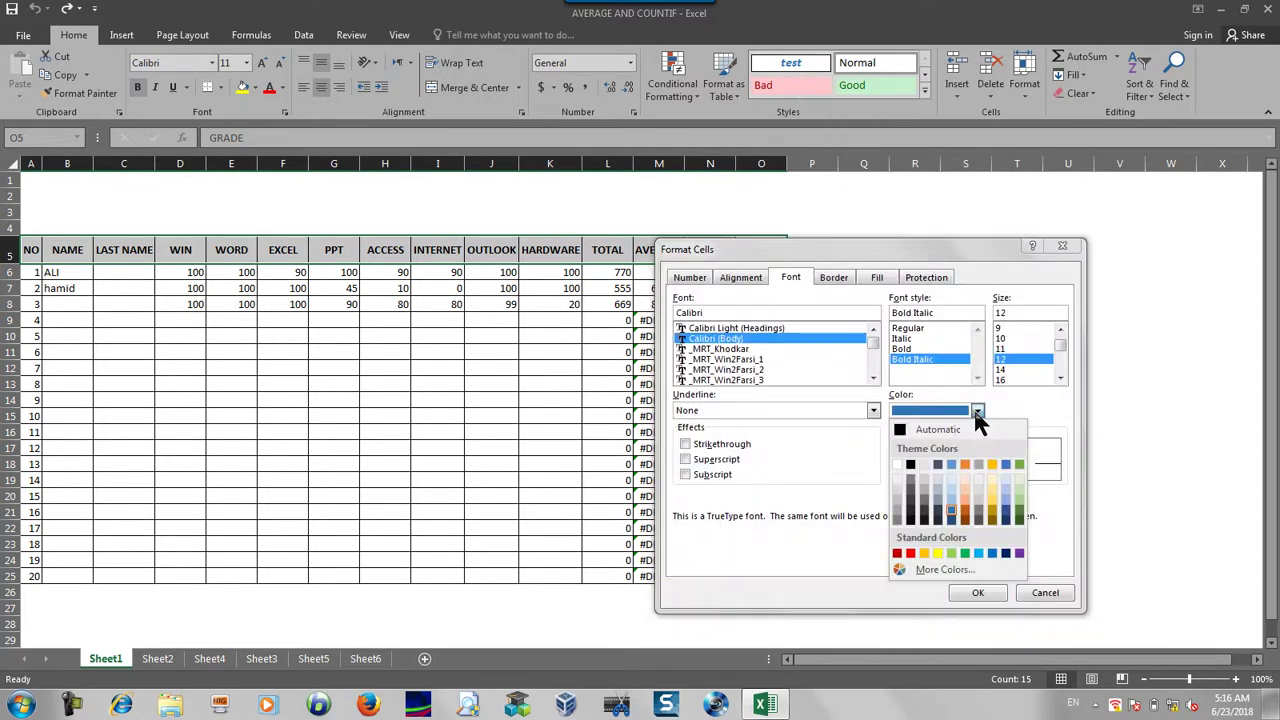
click(897, 553)
click(977, 592)
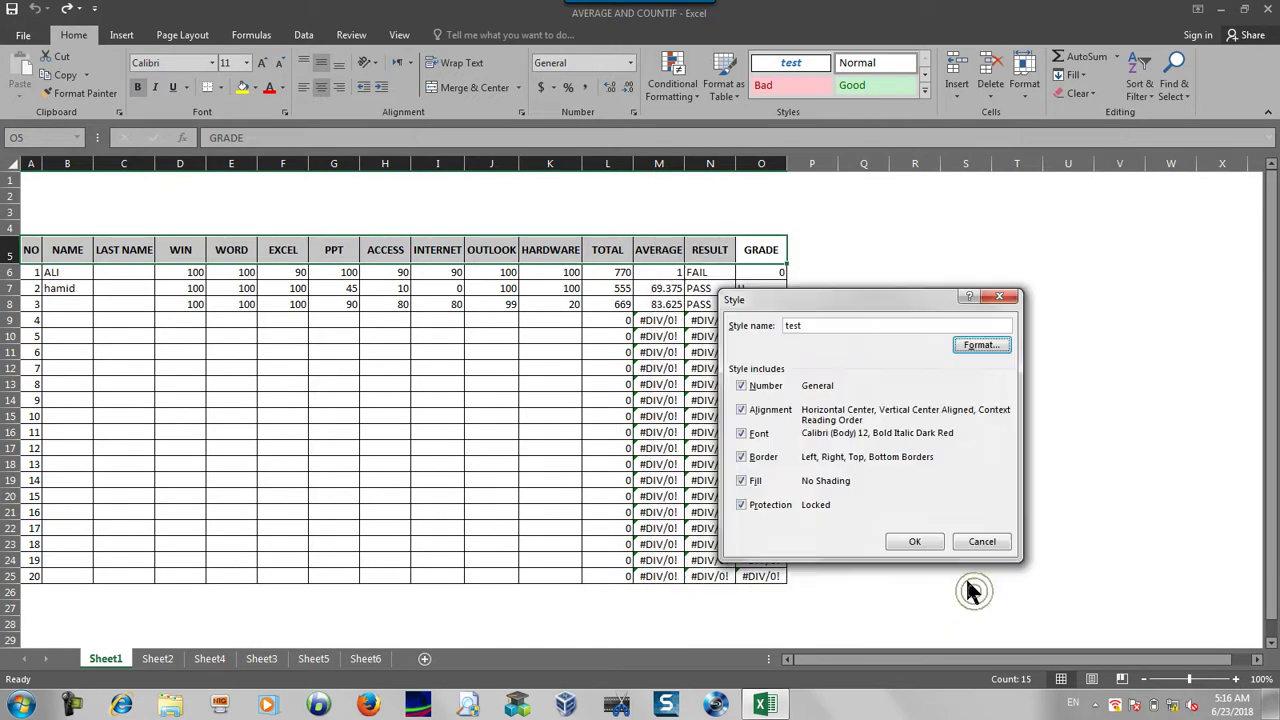
click(912, 542)
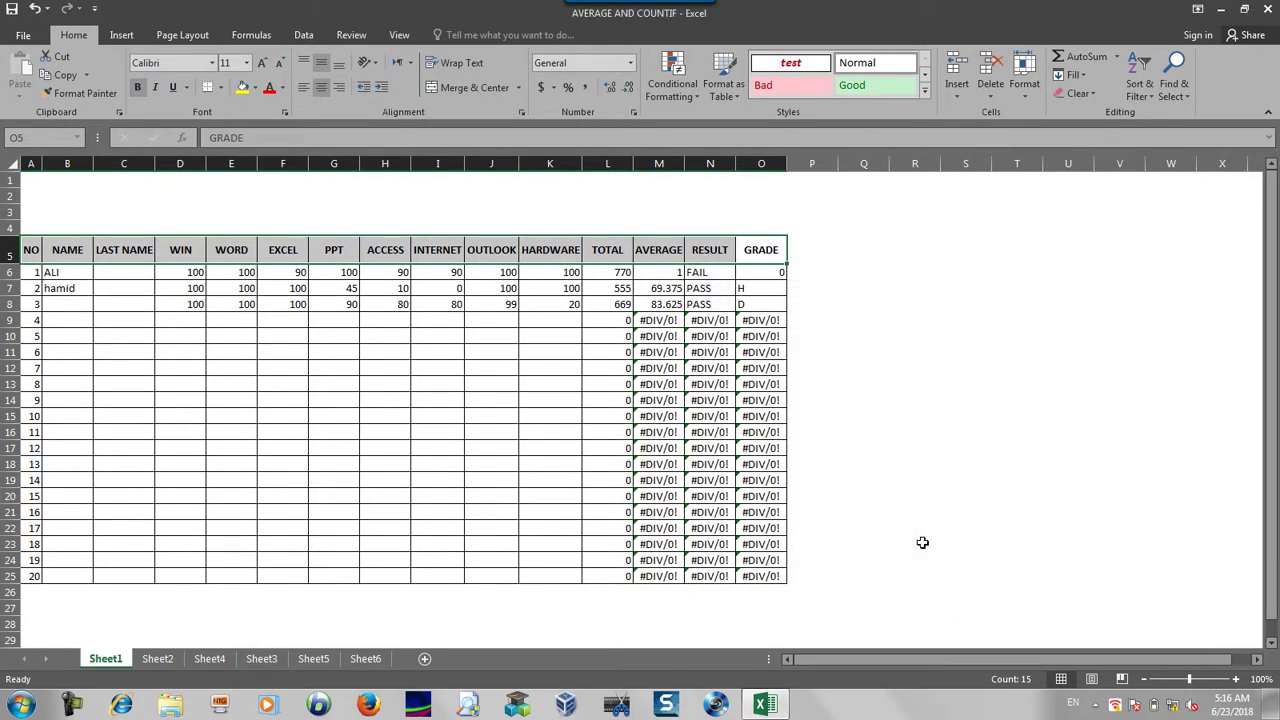
- Apply the test style to the header row, then start and cancel a duplicate of it
click(794, 70)
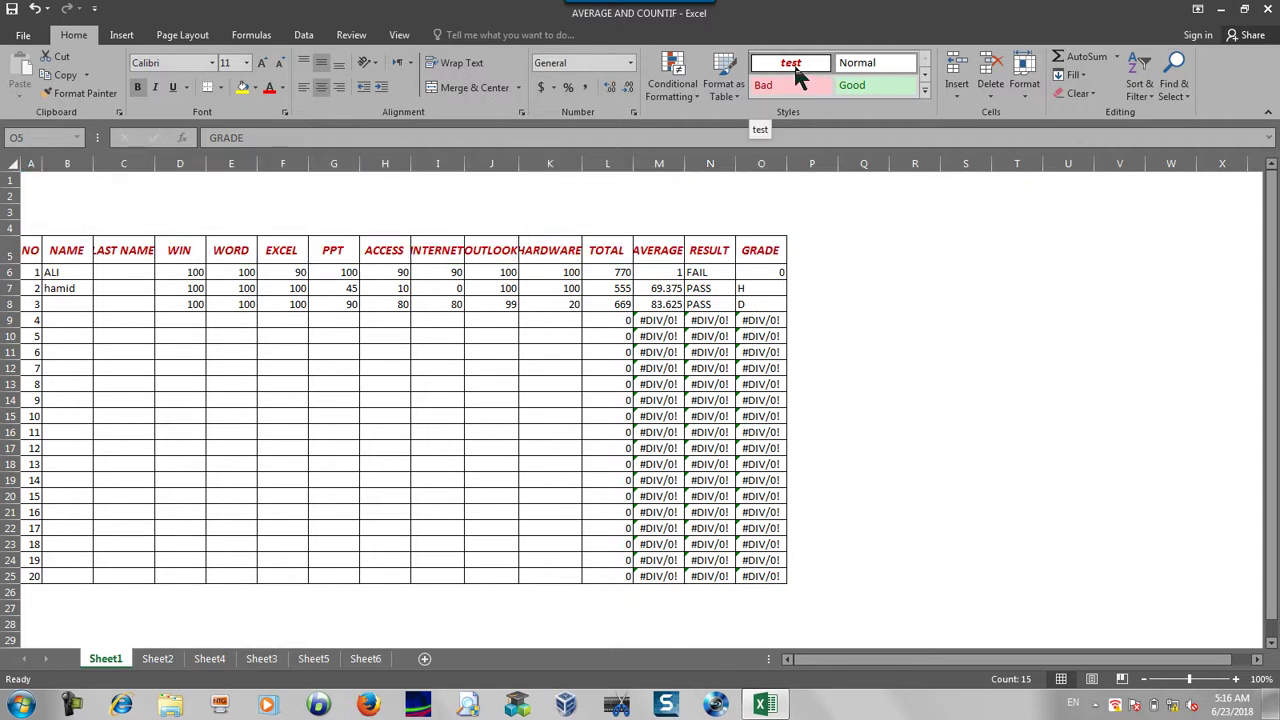
right_click(797, 78)
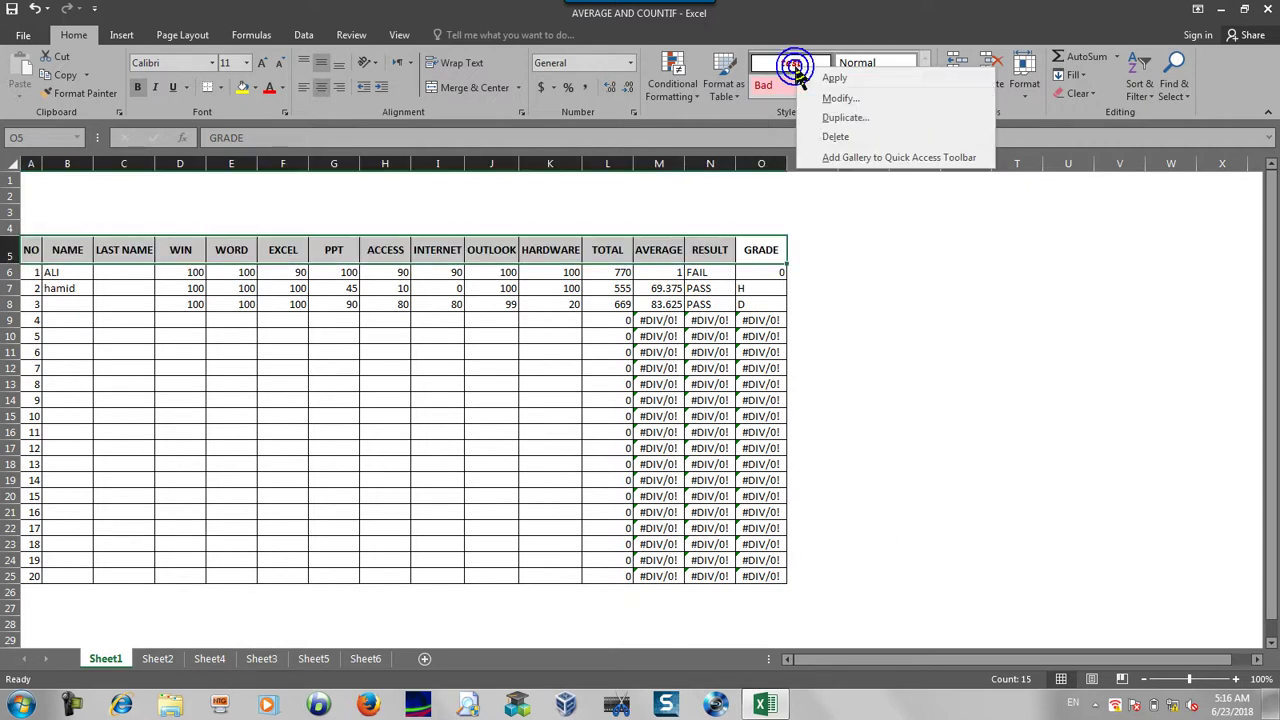
click(830, 120)
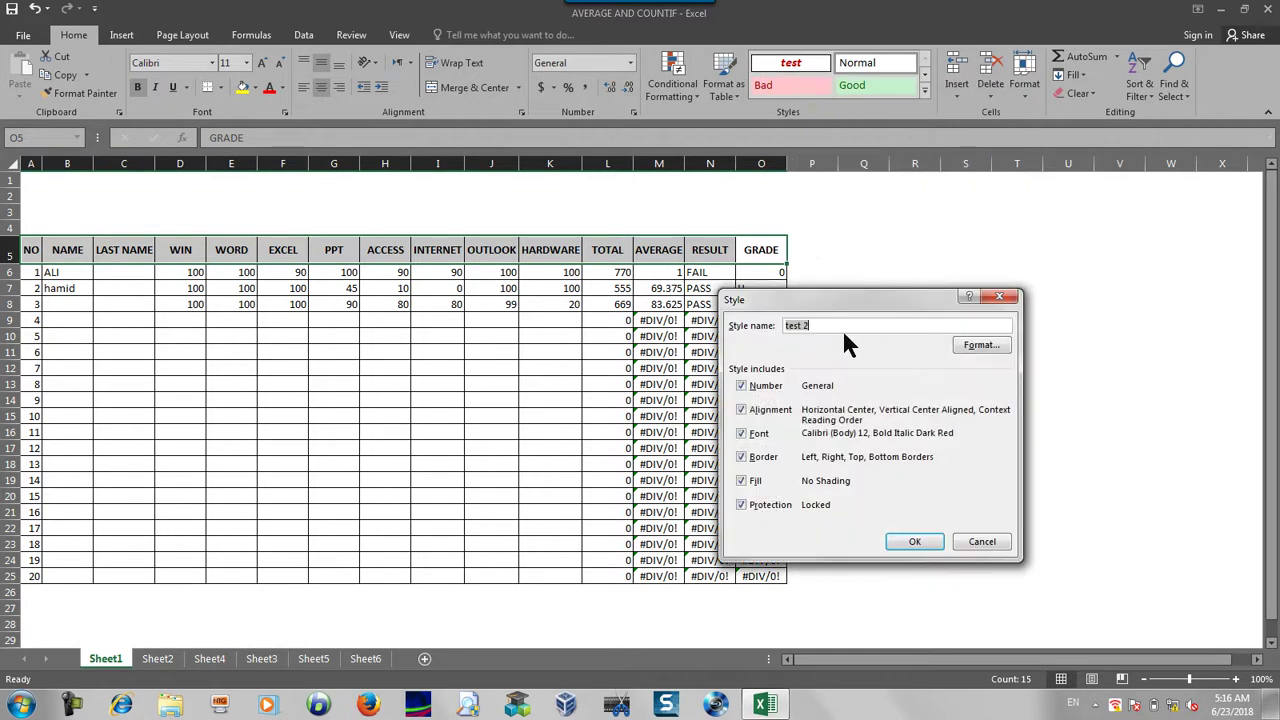
click(843, 327)
click(999, 298)
- Delete the custom test cell style from the Cell Styles gallery
right_click(791, 74)
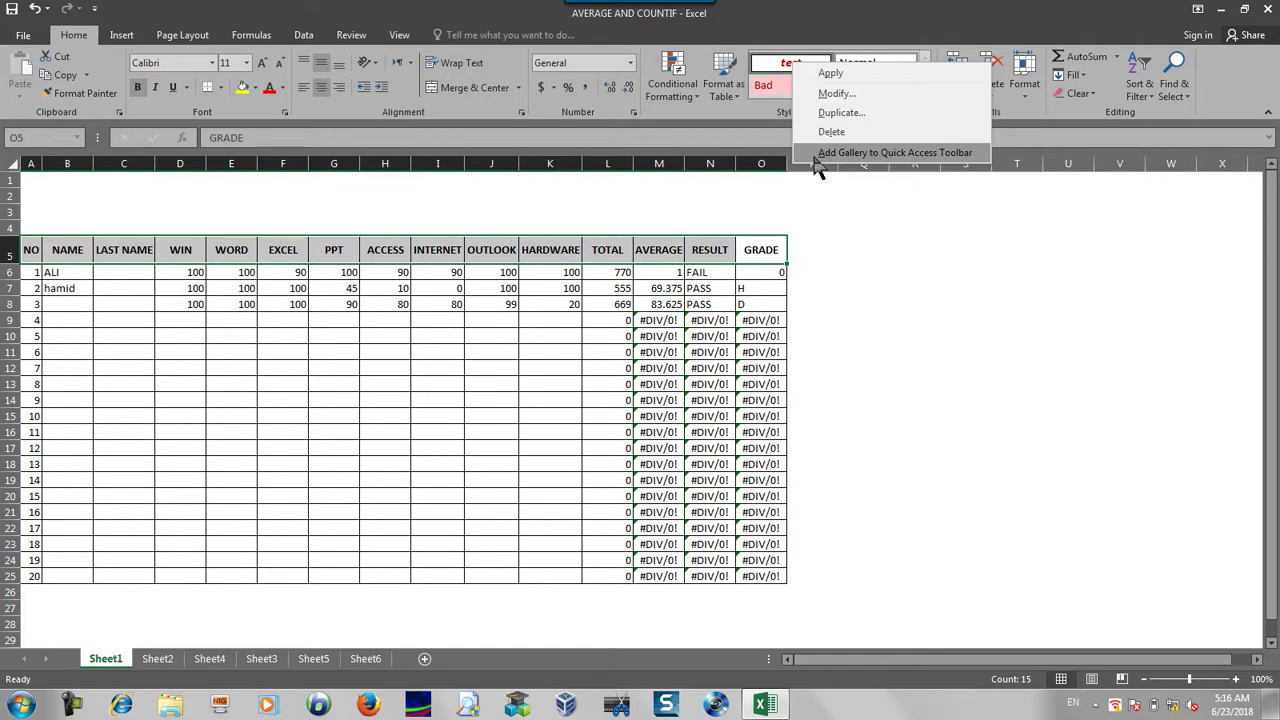
click(772, 136)
click(925, 93)
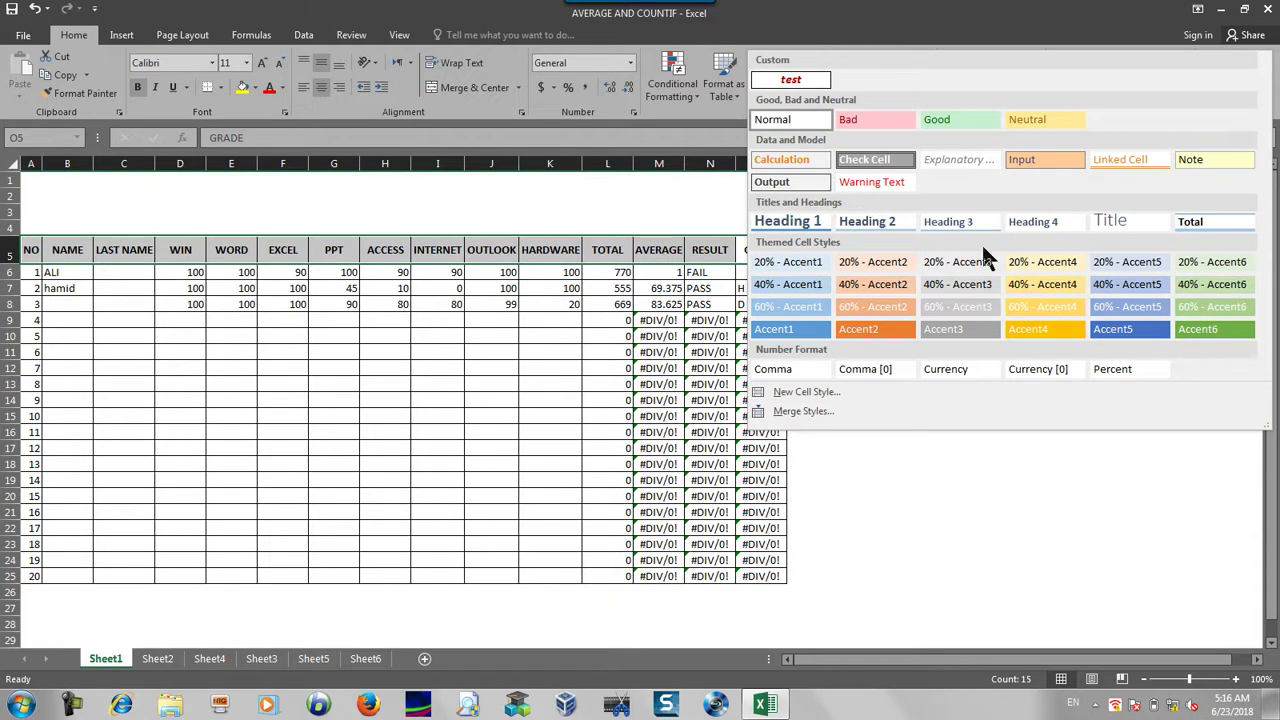
click(862, 13)
right_click(815, 63)
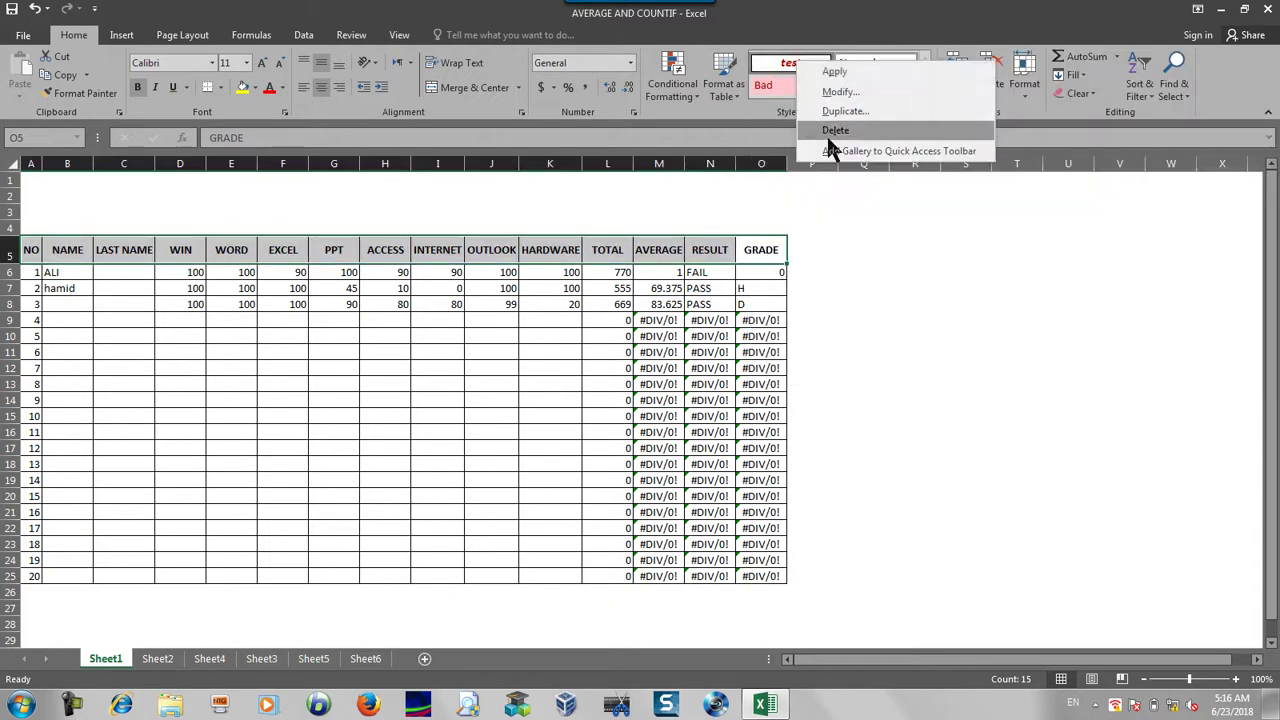
click(830, 132)
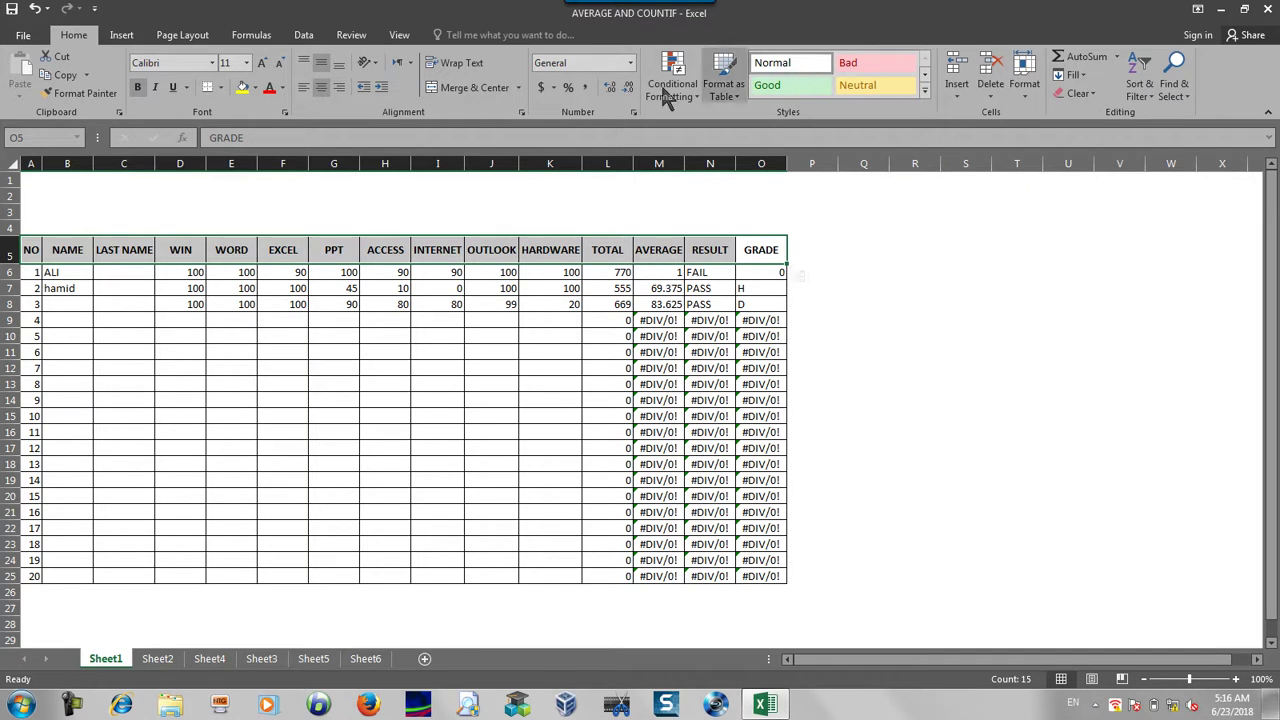
- Toggle the Cells group Insert and Delete dropdowns, leaving the Insert options showing
click(957, 92)
click(988, 100)
click(988, 100)
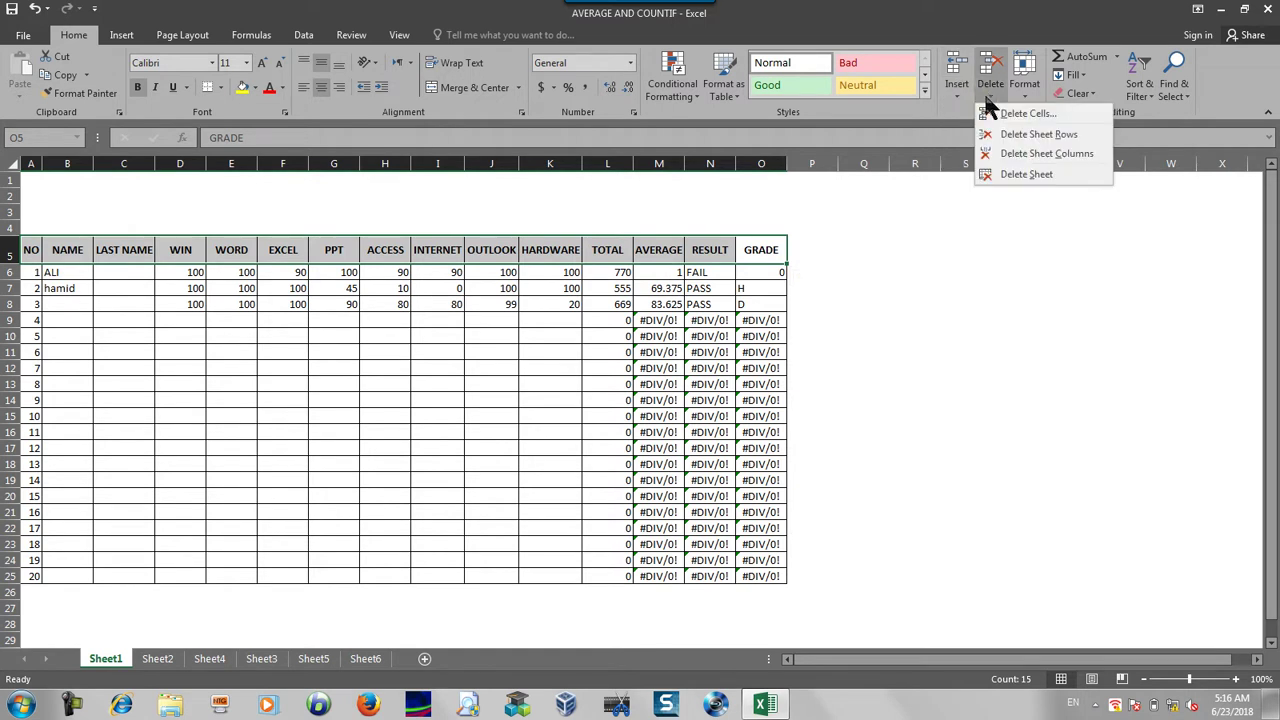
key(Escape)
click(964, 97)
click(965, 90)
click(960, 97)
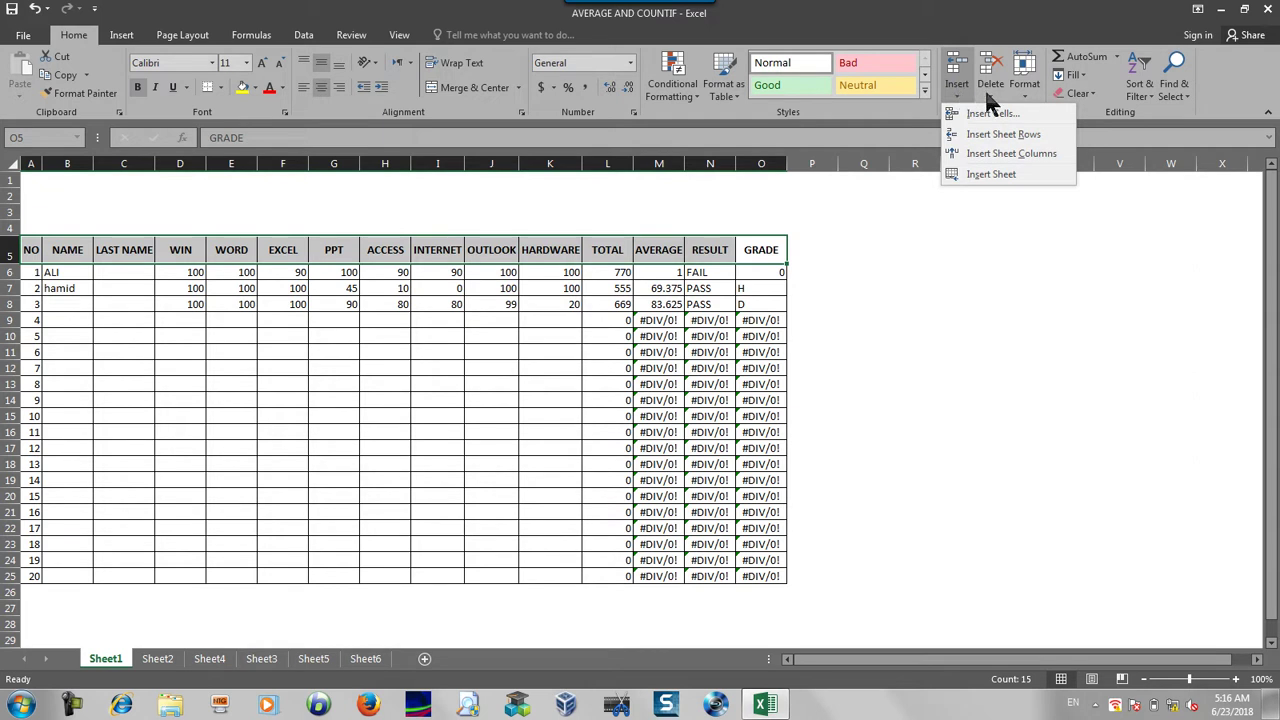
click(990, 94)
click(956, 100)
click(463, 308)
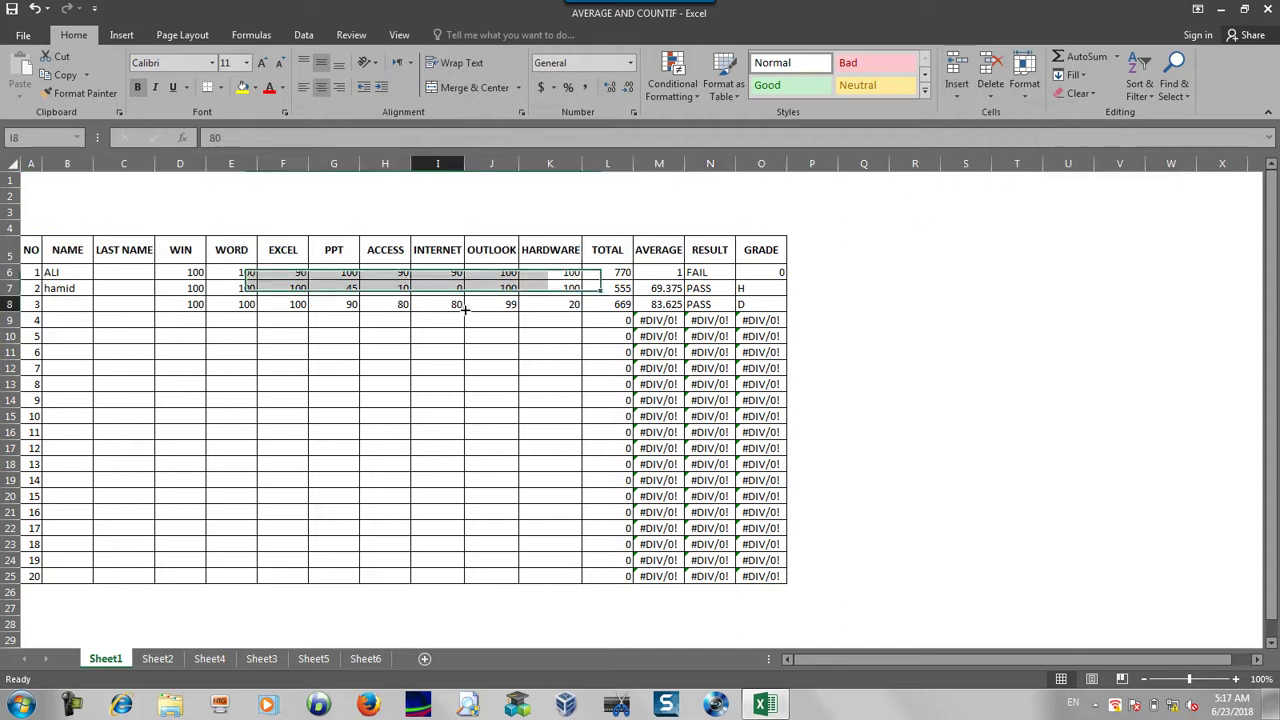
click(50, 272)
click(55, 288)
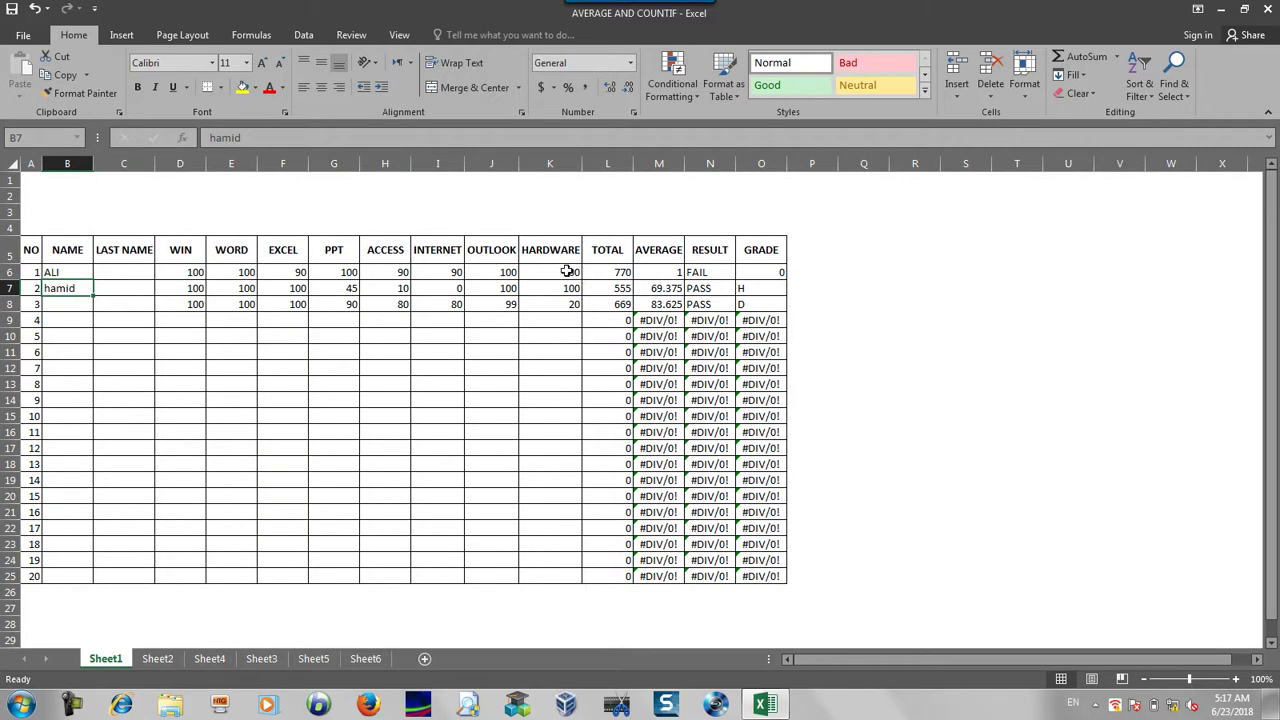
click(958, 90)
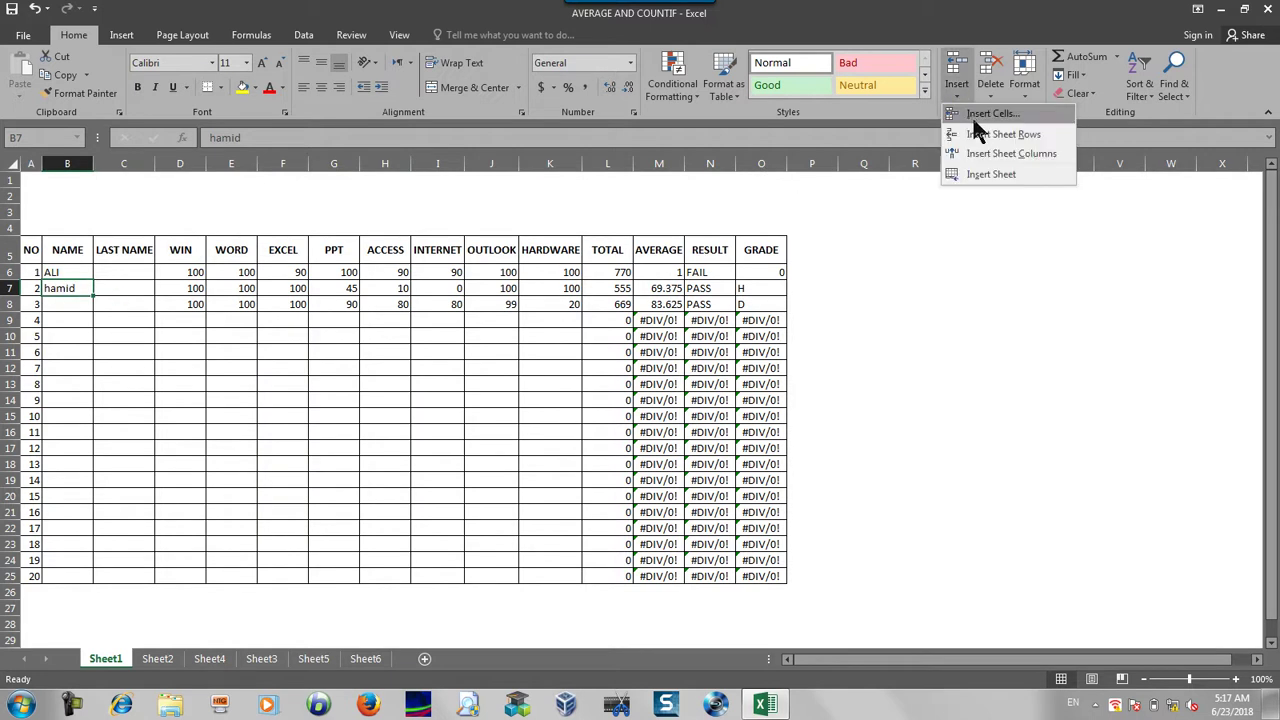
click(990, 134)
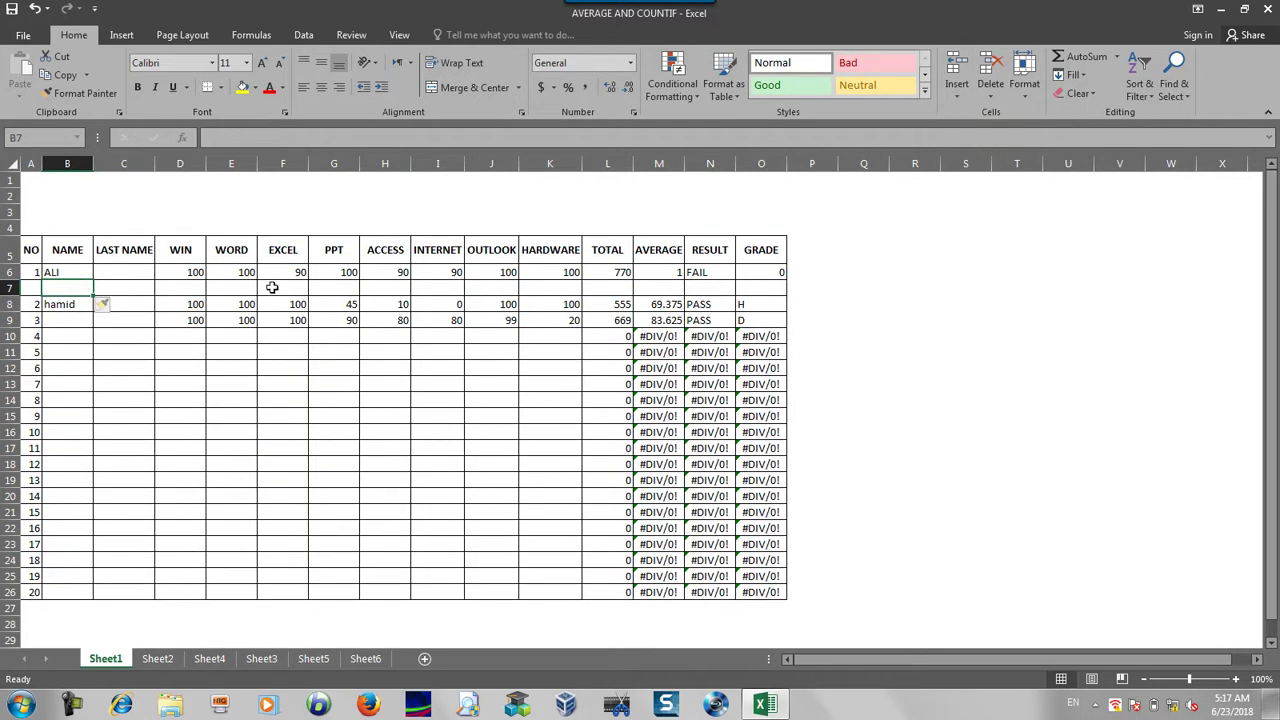
key(ctrl+z)
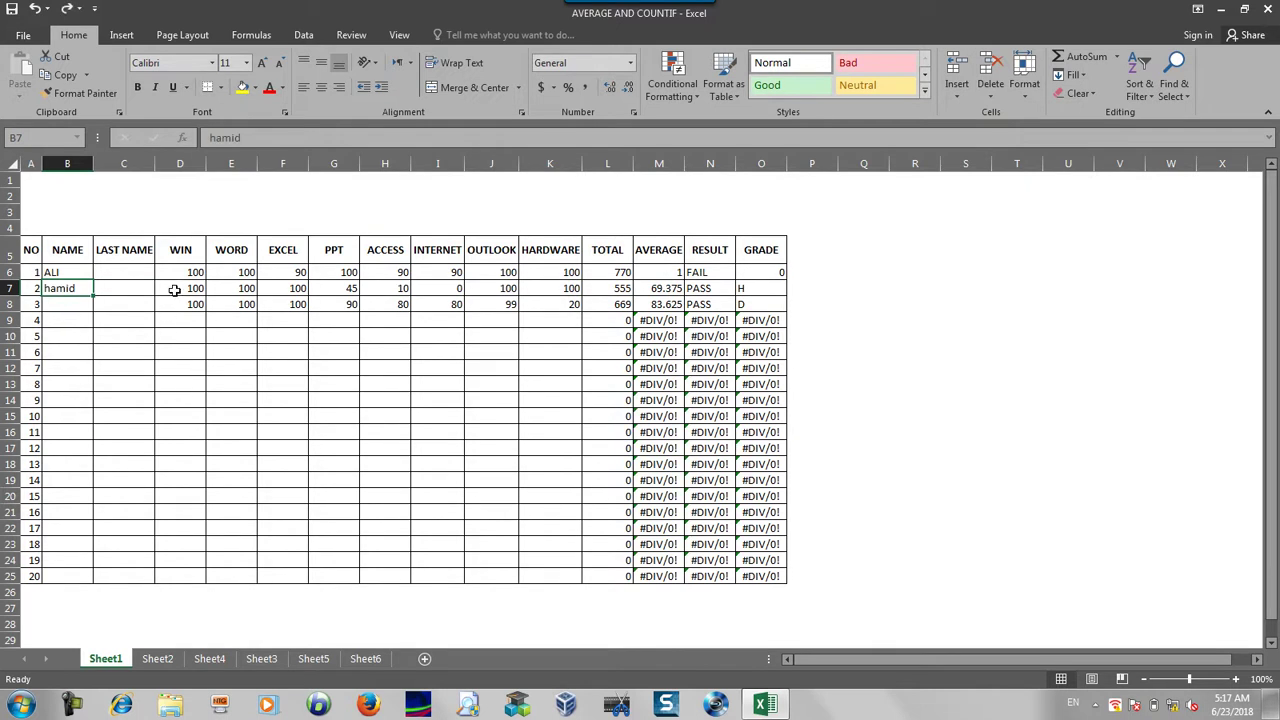
right_click(172, 294)
click(218, 398)
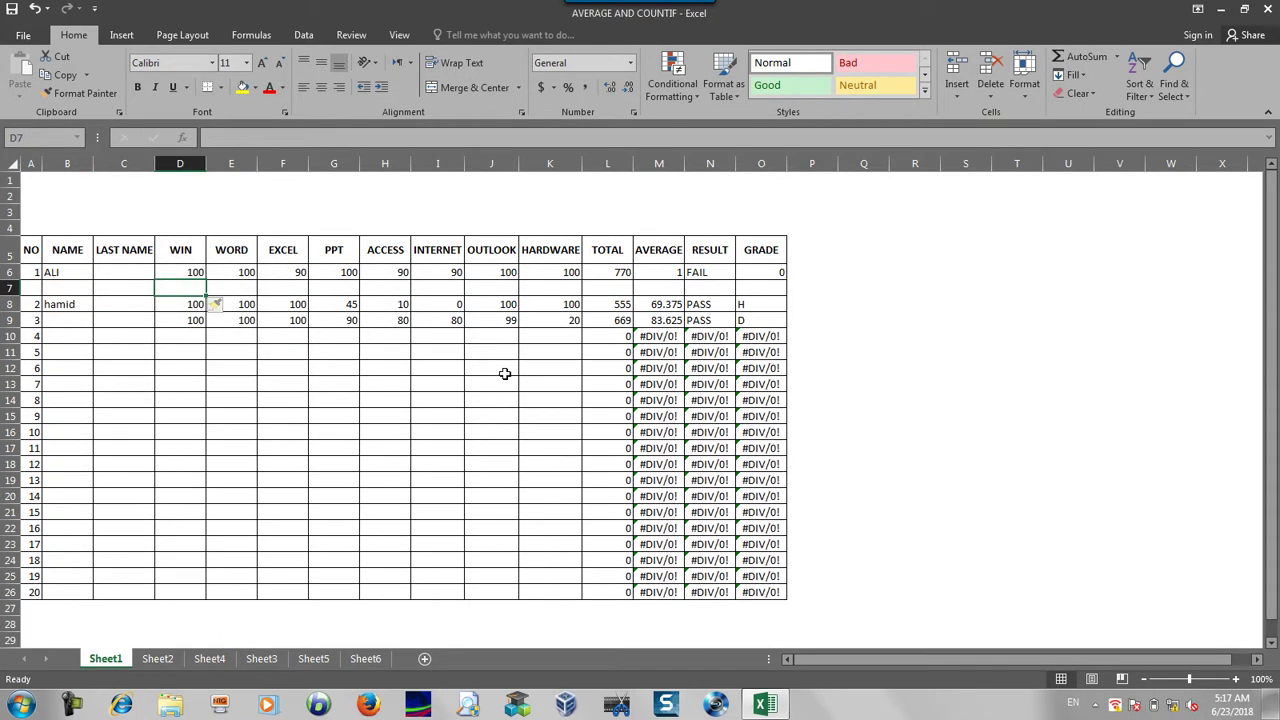
key(ctrl+z)
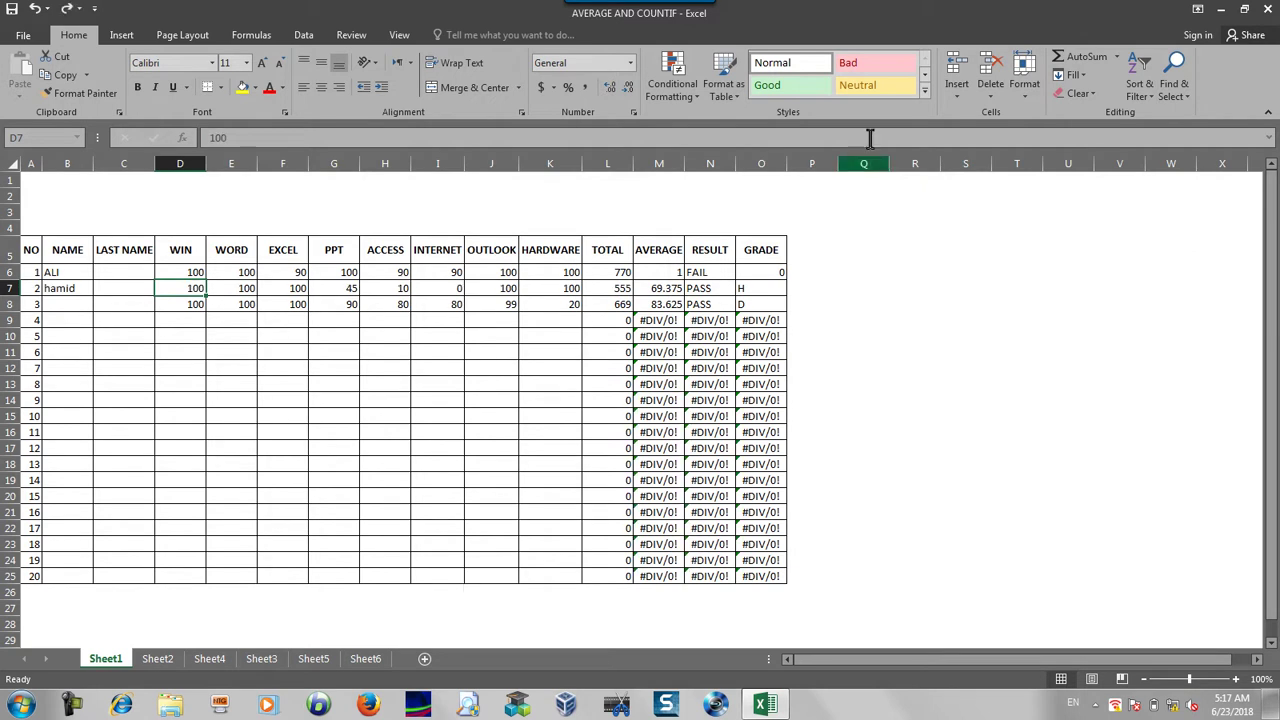
click(958, 97)
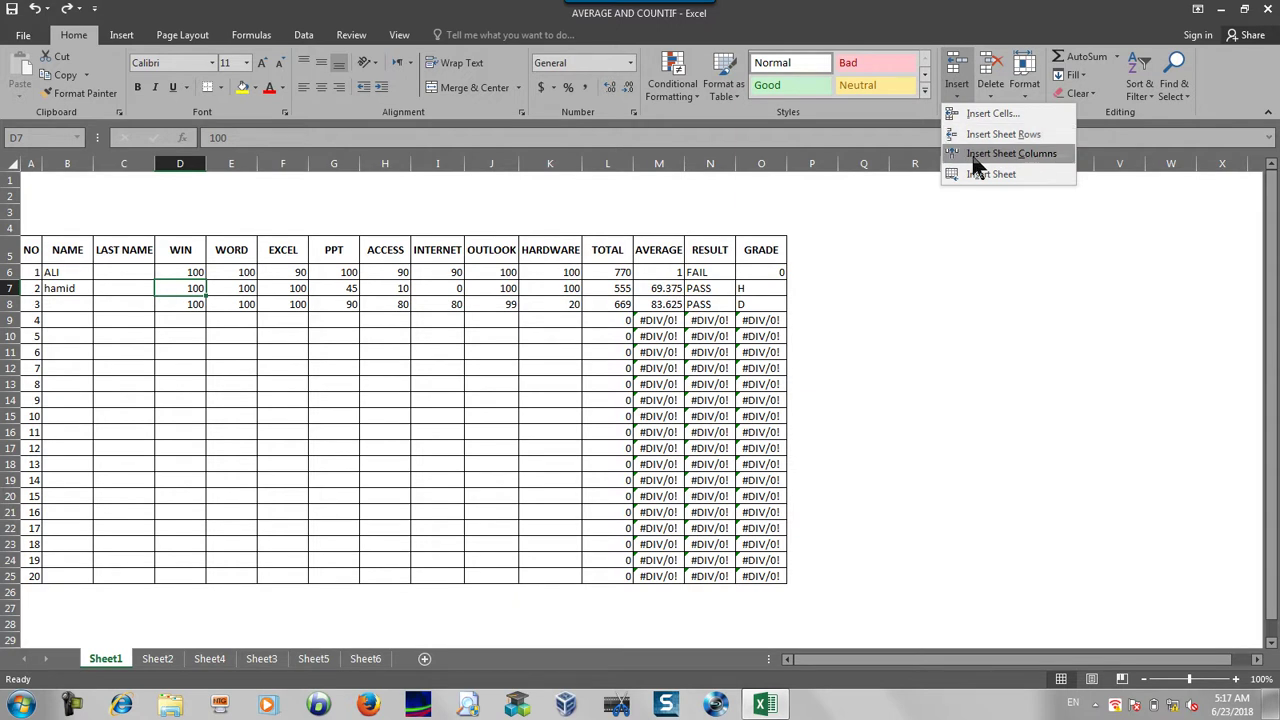
- Insert an entire column before HARDWARE via the Insert dialog, then undo it
click(548, 275)
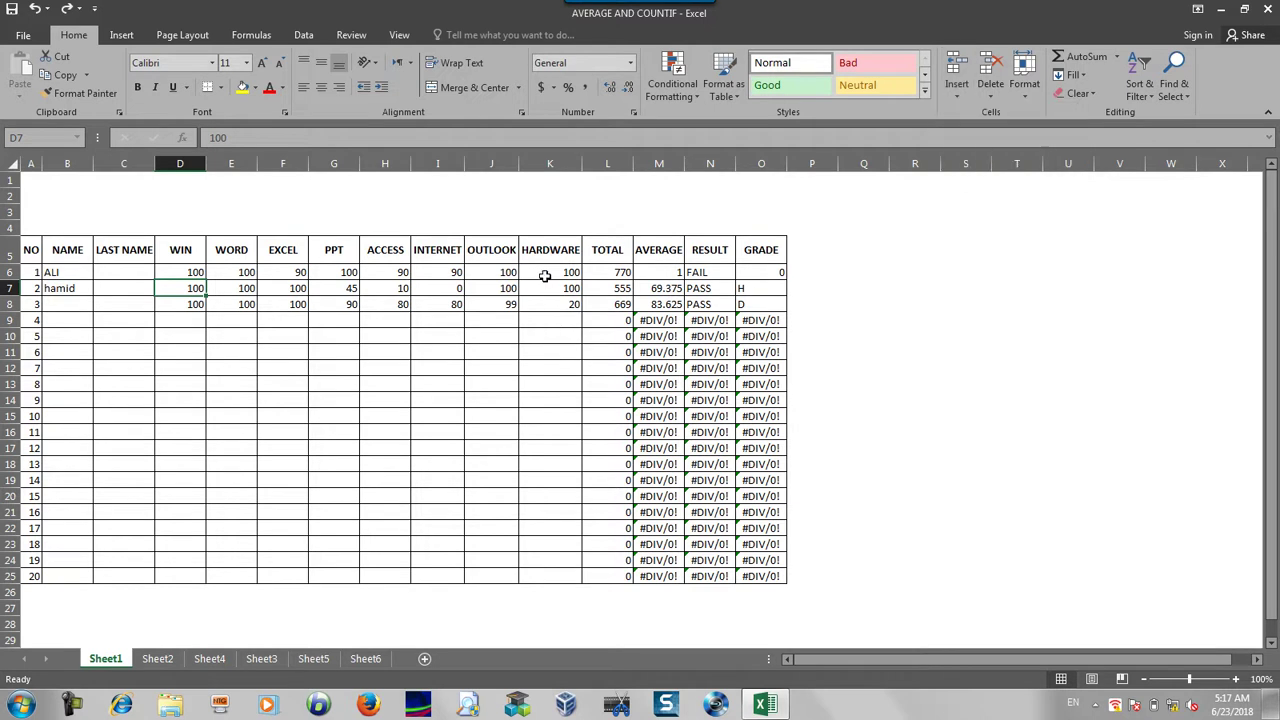
right_click(548, 275)
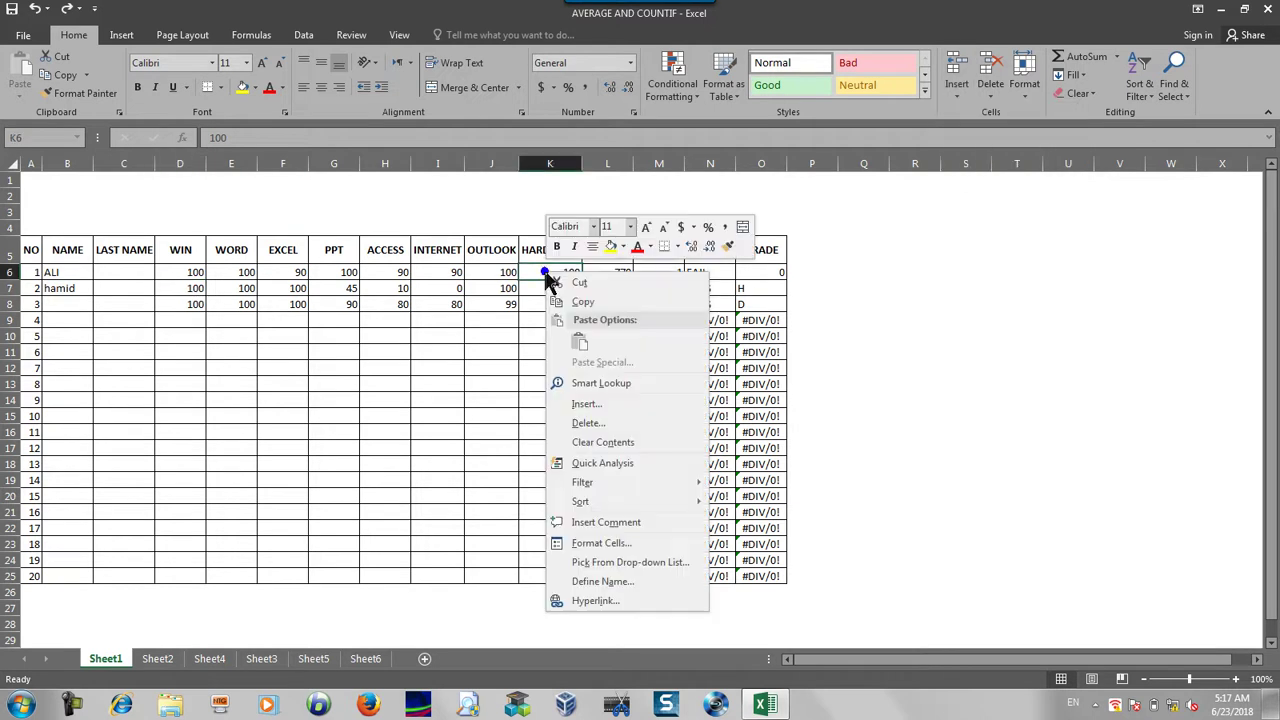
click(582, 405)
click(565, 423)
click(556, 450)
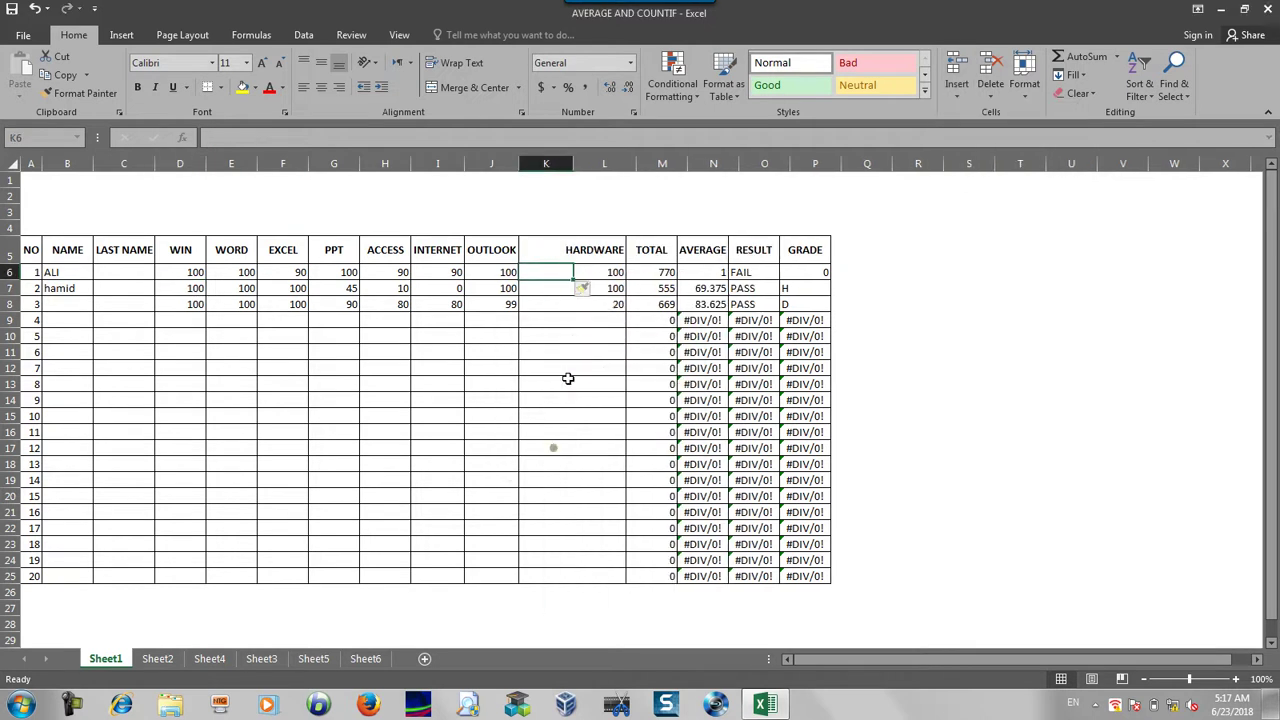
key(ctrl+z)
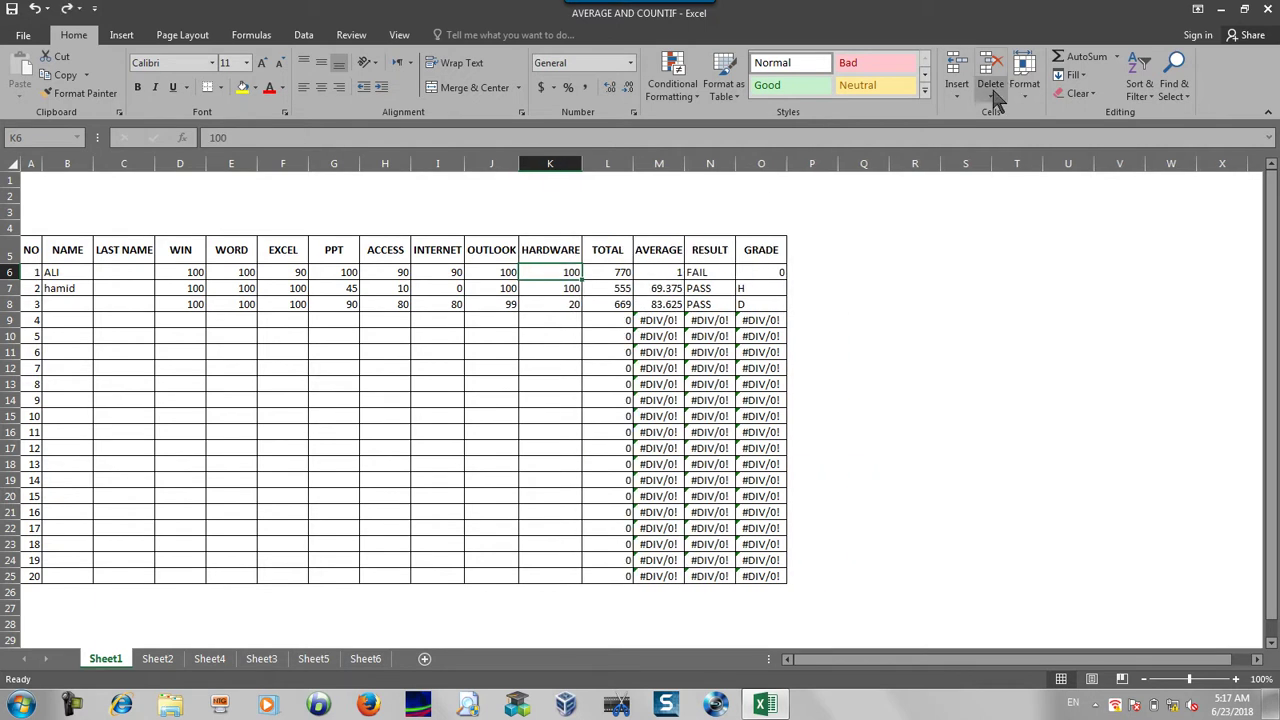
- Insert and undo a sheet column before HARDWARE, then add new blank worksheet Sheet7
click(990, 97)
click(957, 97)
click(955, 153)
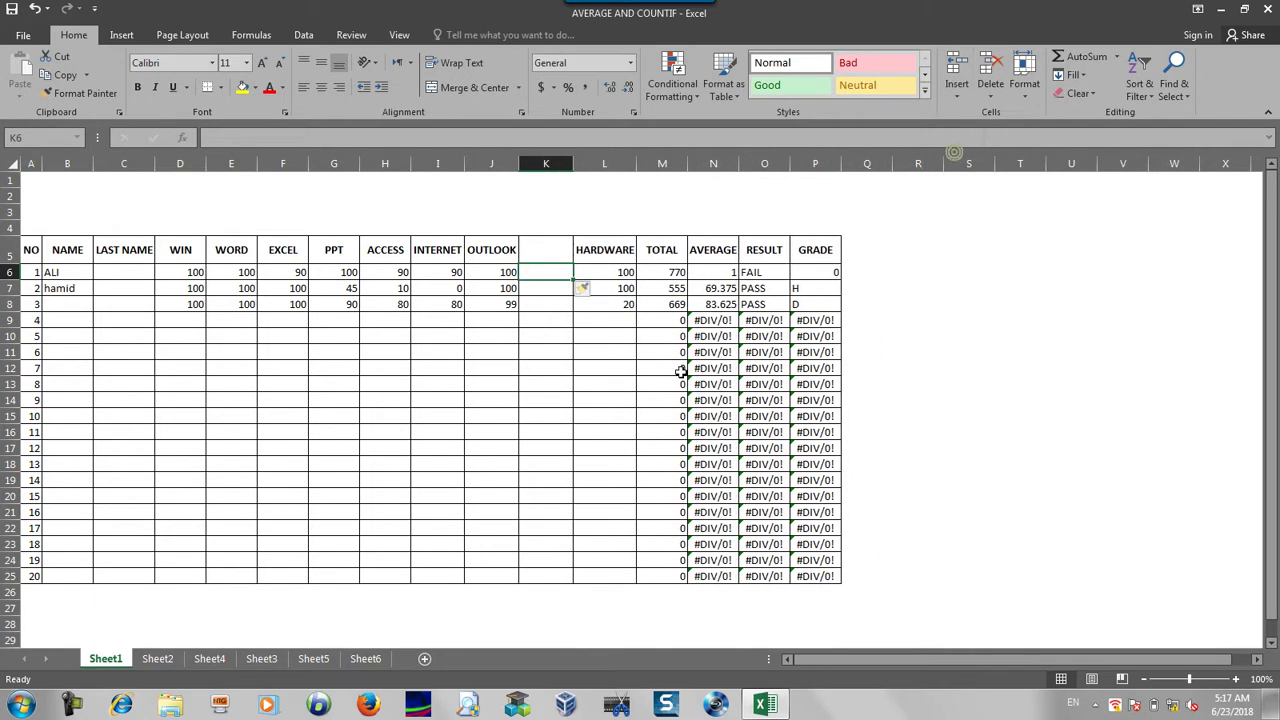
key(ctrl+z)
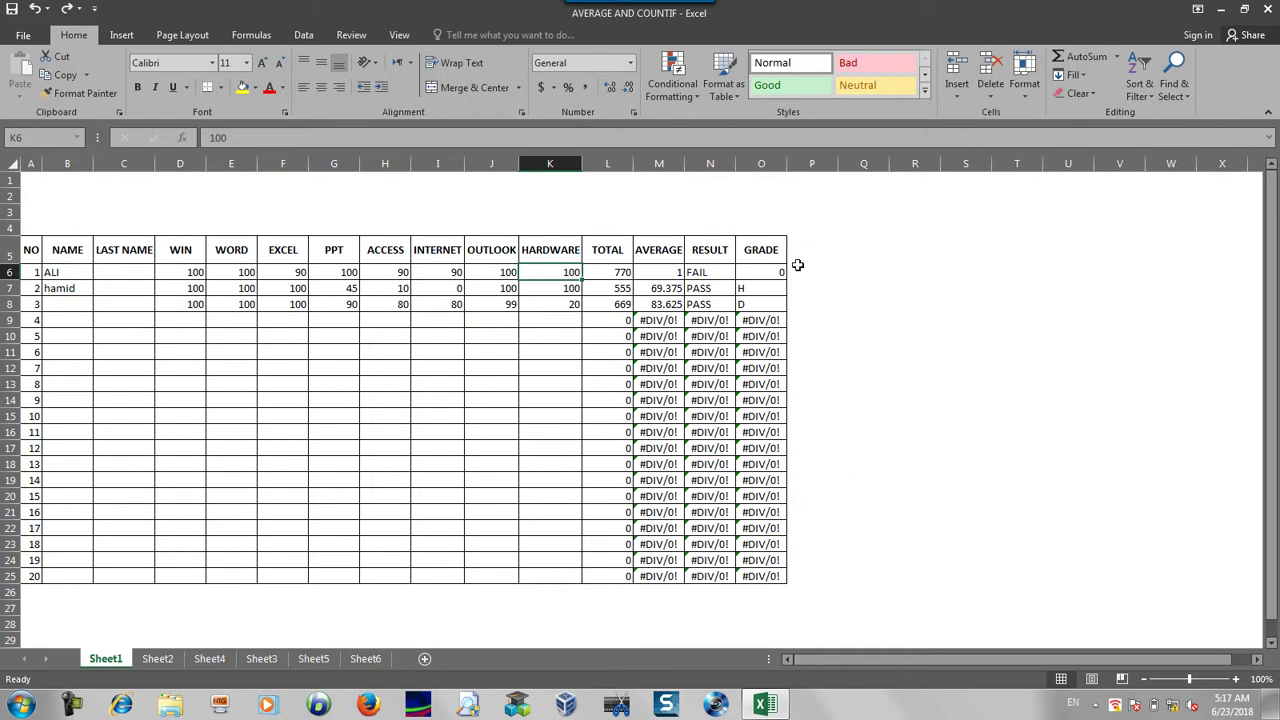
click(958, 97)
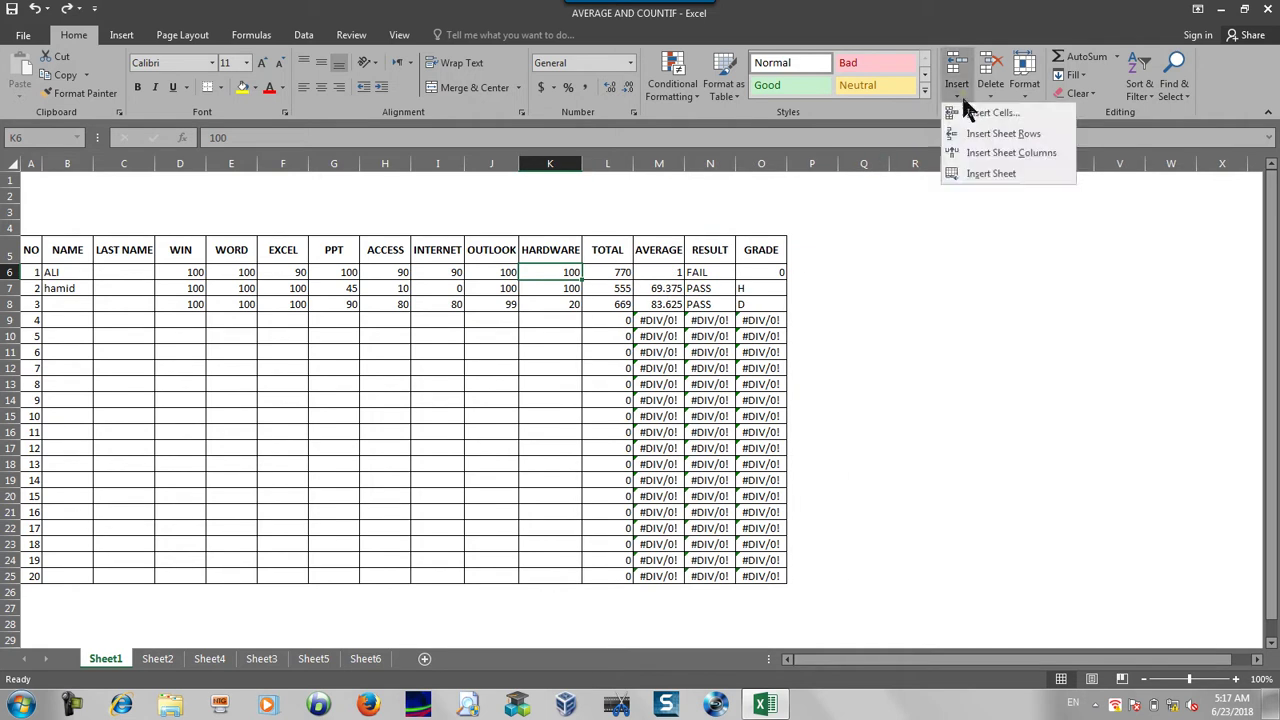
click(981, 177)
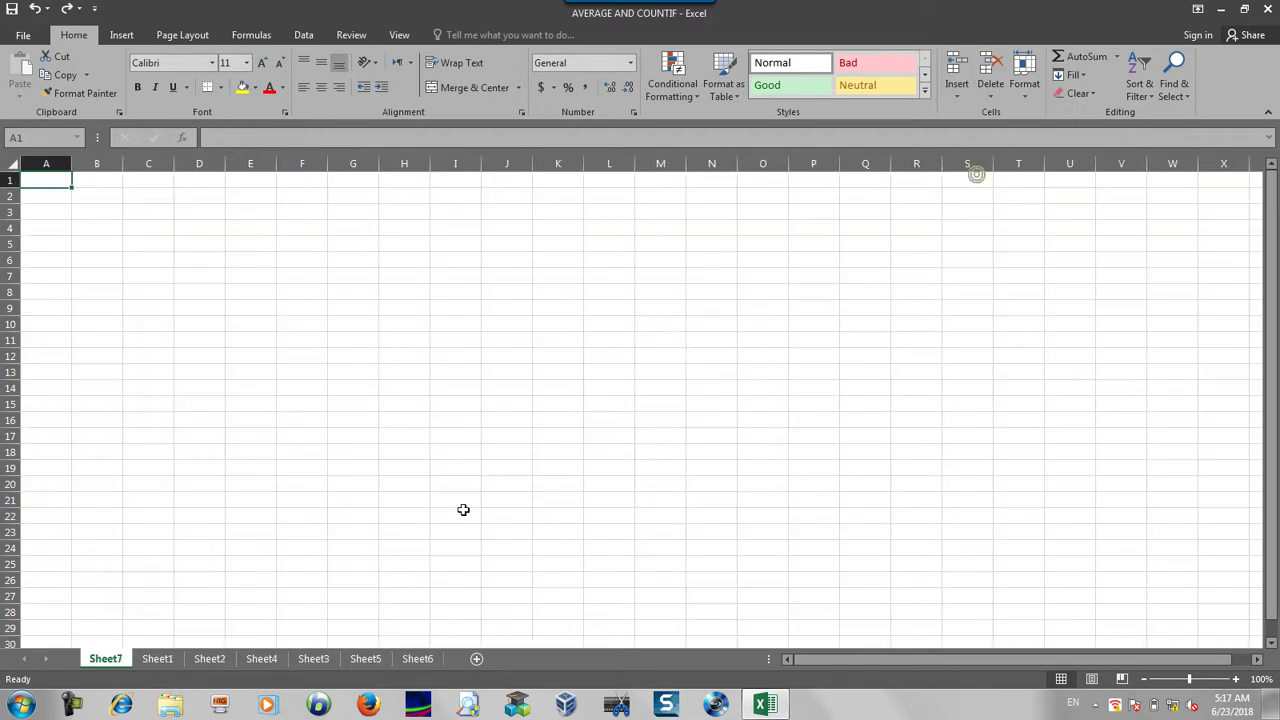
- Browse the Sheet6, Arabic and Sheet1 tables, then open and dismiss Sheet6's tab menu
click(430, 660)
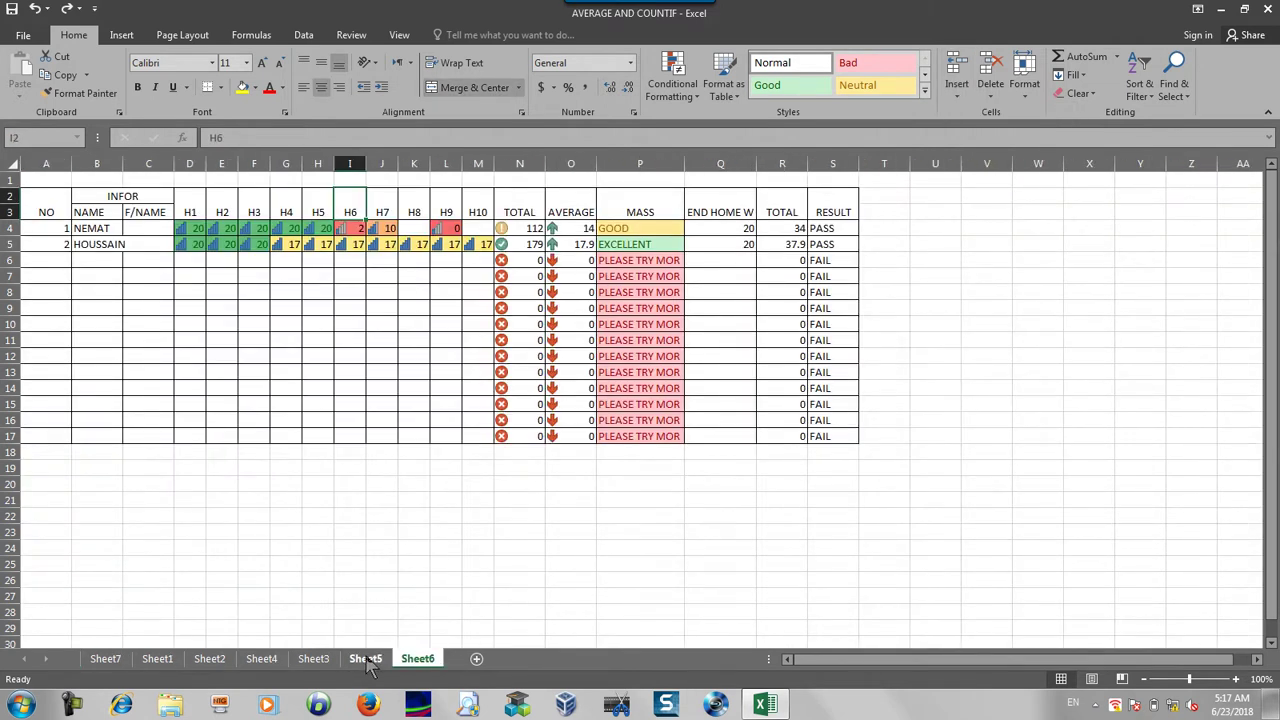
click(903, 660)
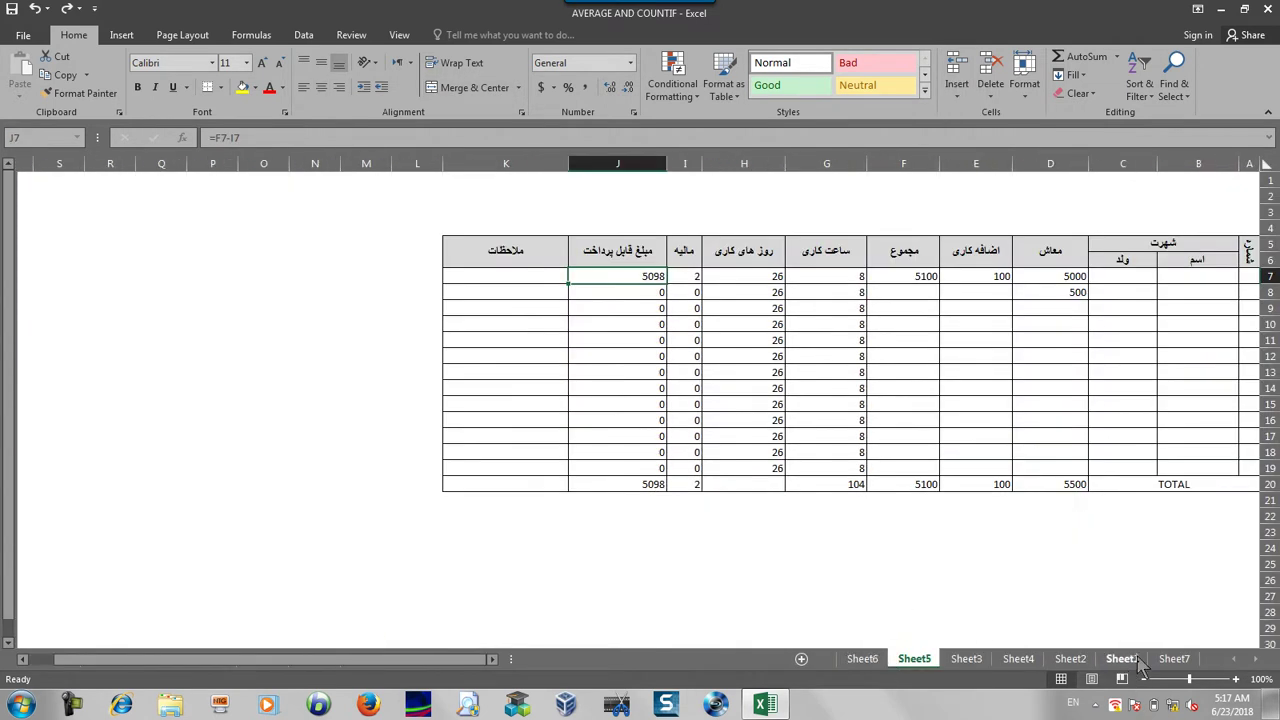
click(135, 660)
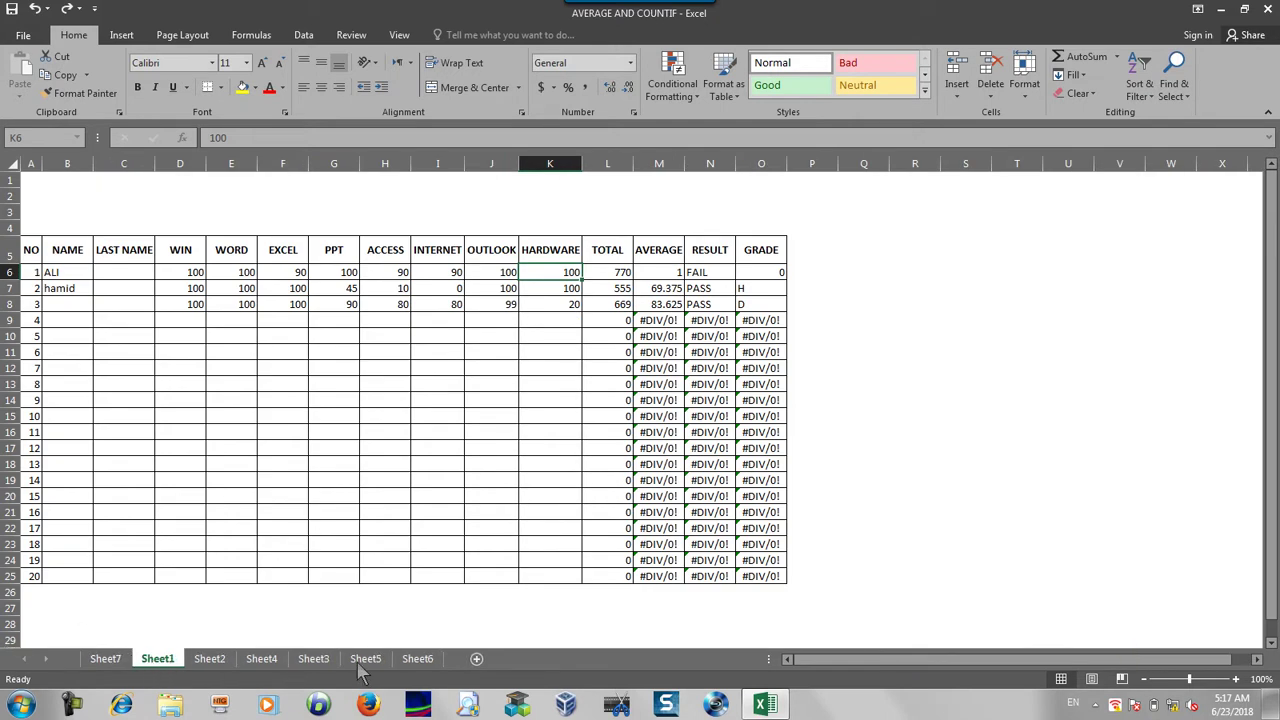
click(415, 660)
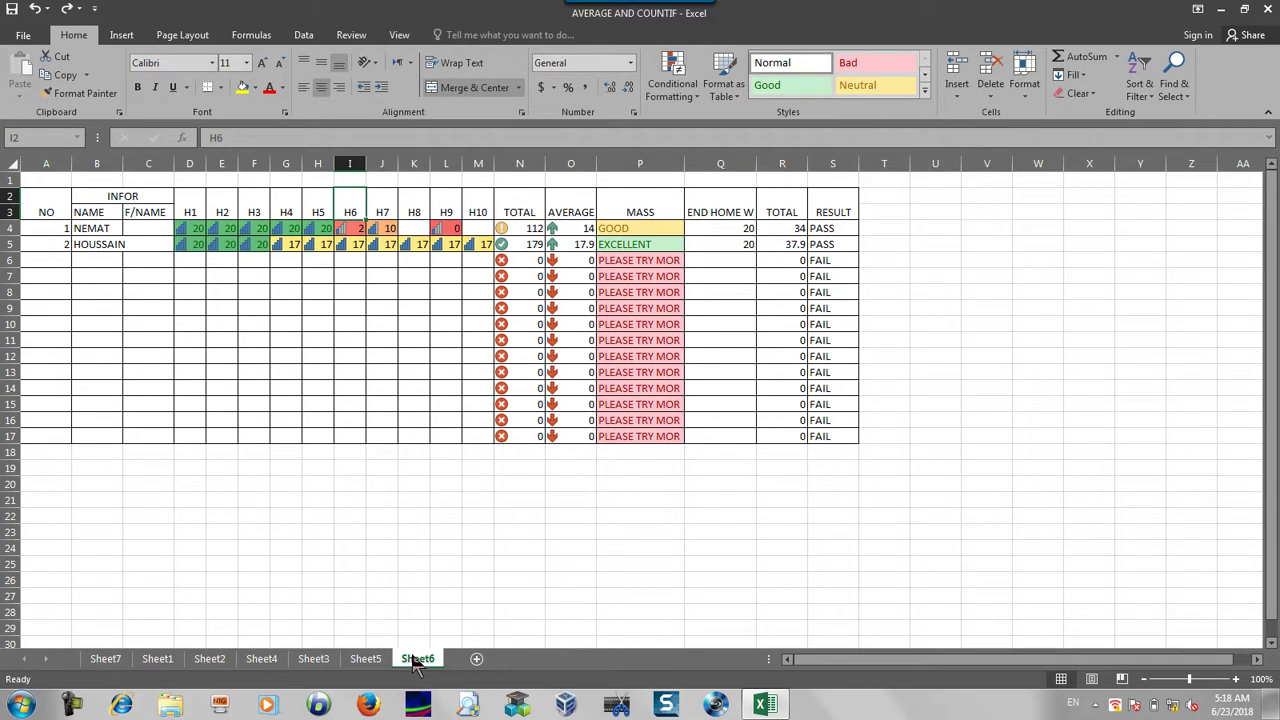
right_click(414, 658)
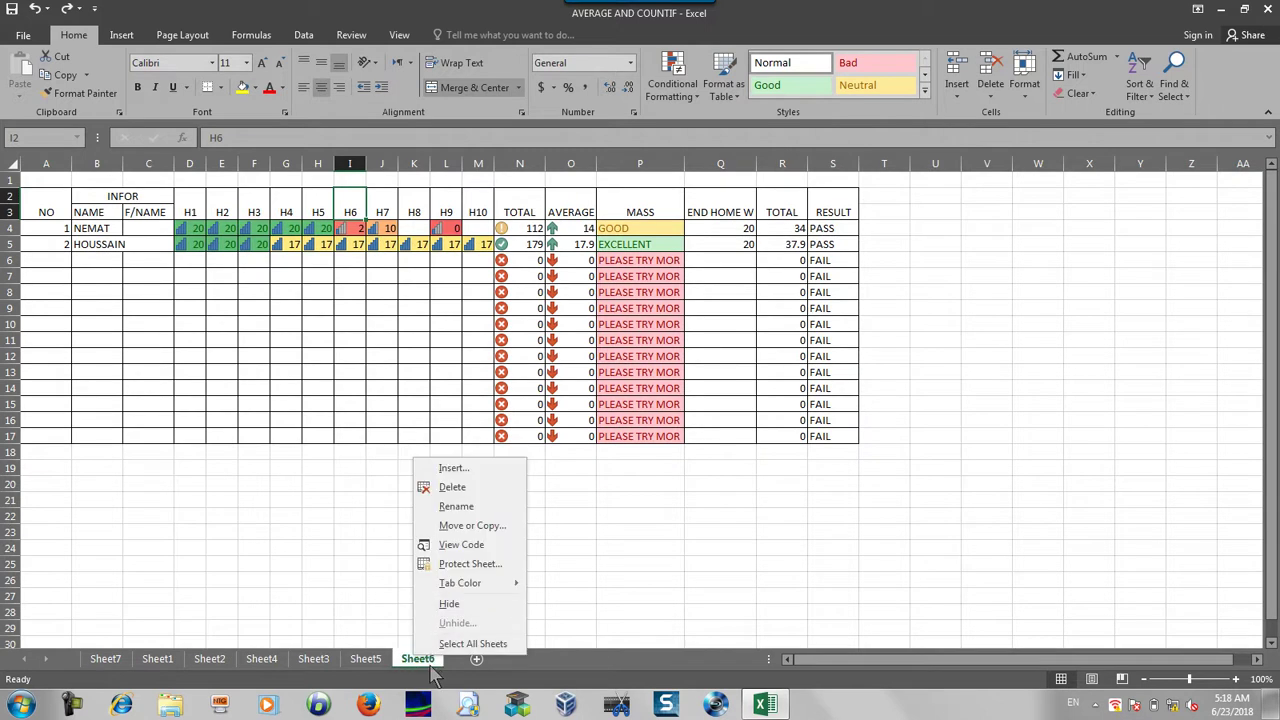
click(445, 668)
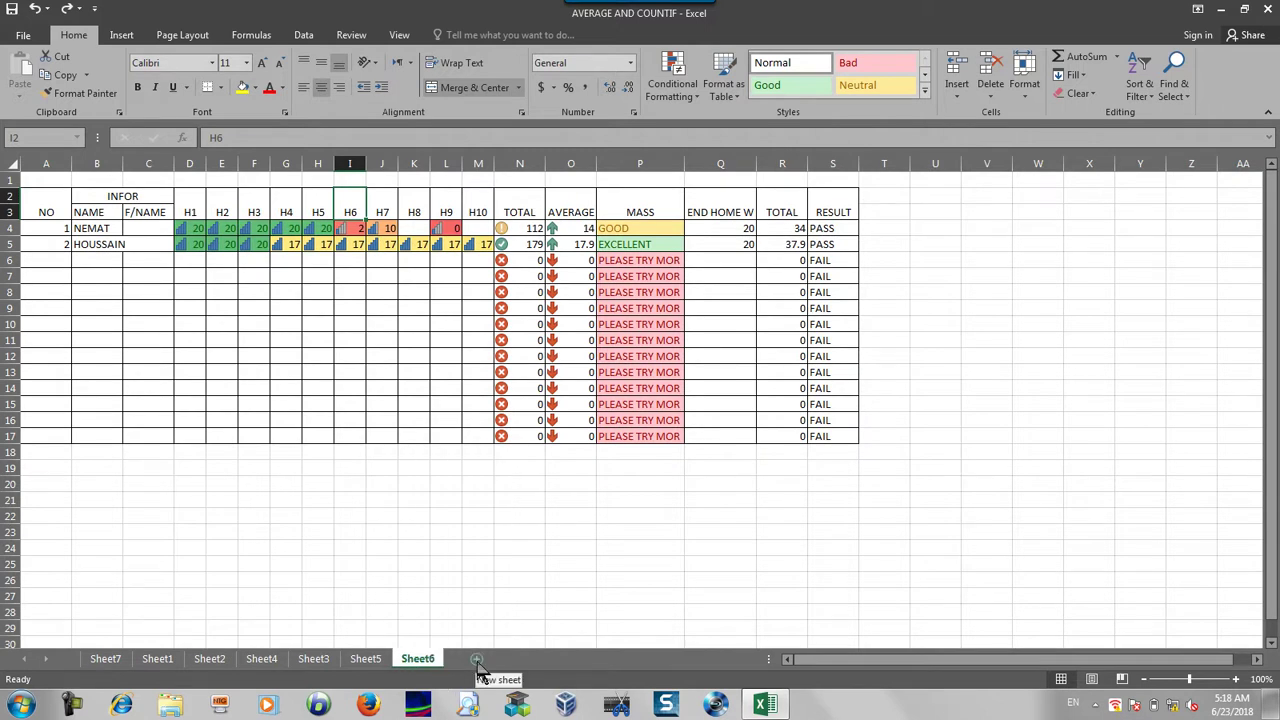
- Add a new blank Sheet8, check the Home Insert dropdown, and open Sheet6's tab menu
click(478, 662)
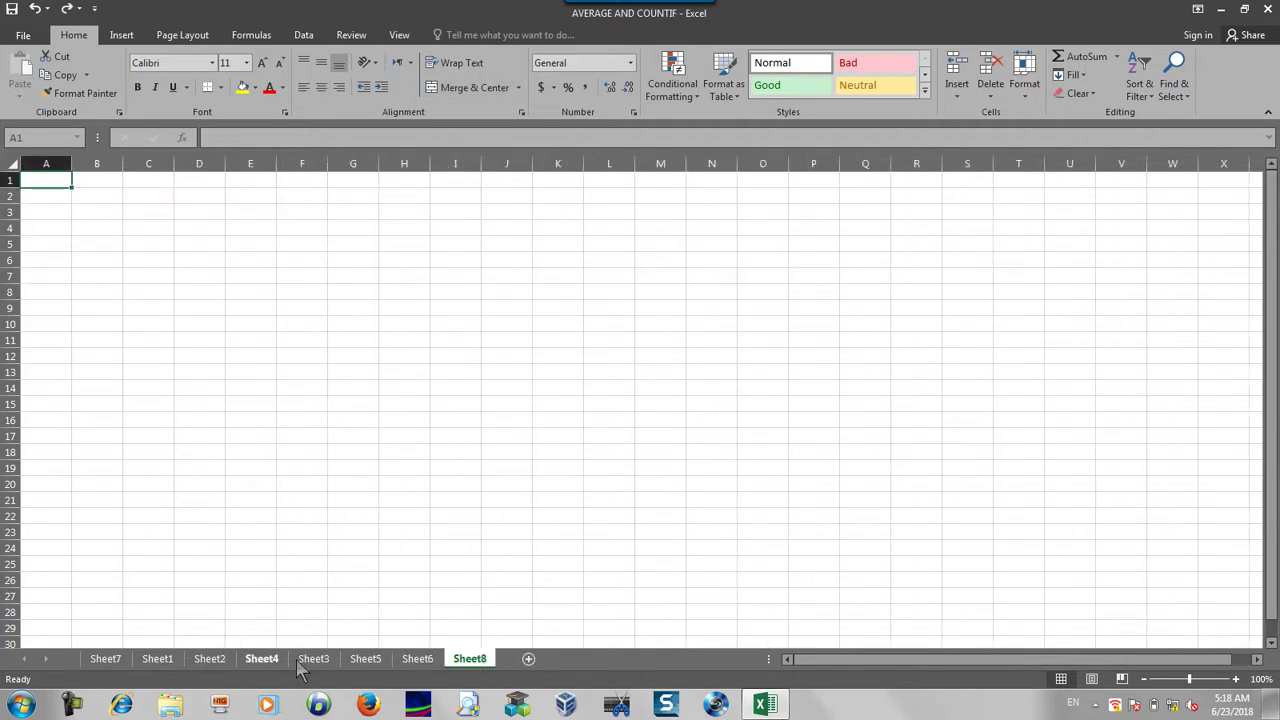
click(425, 660)
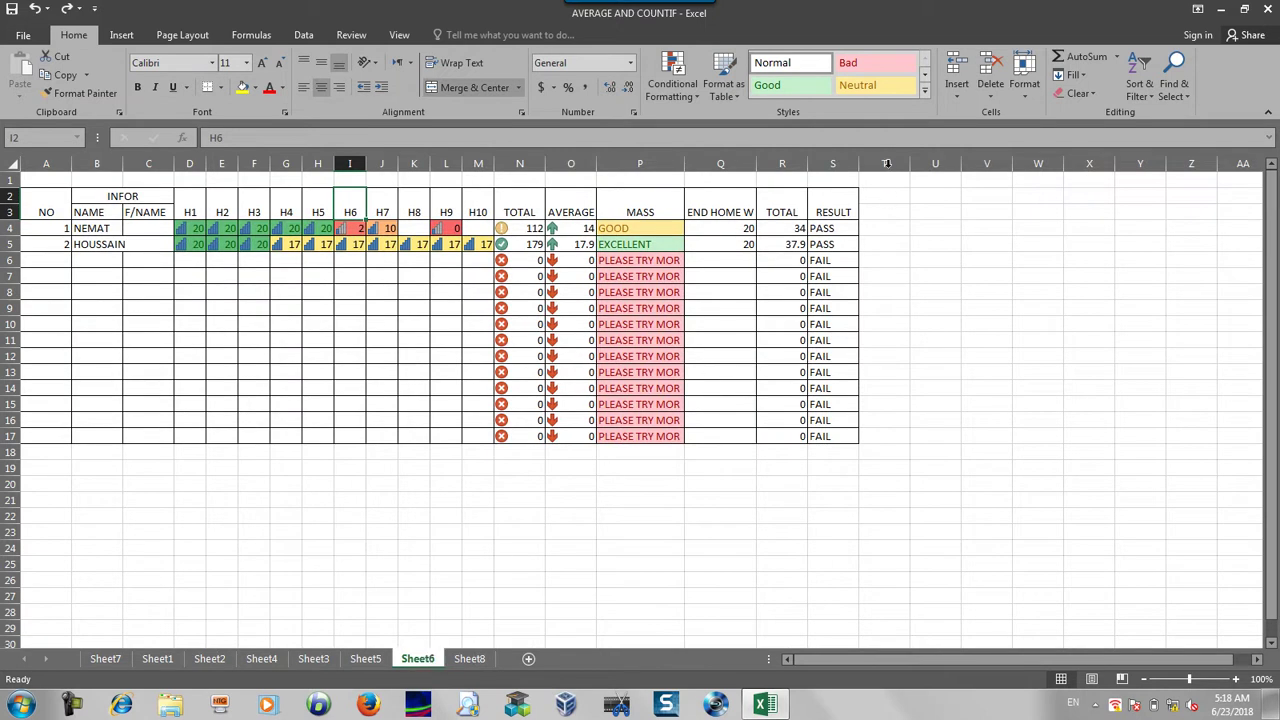
click(962, 95)
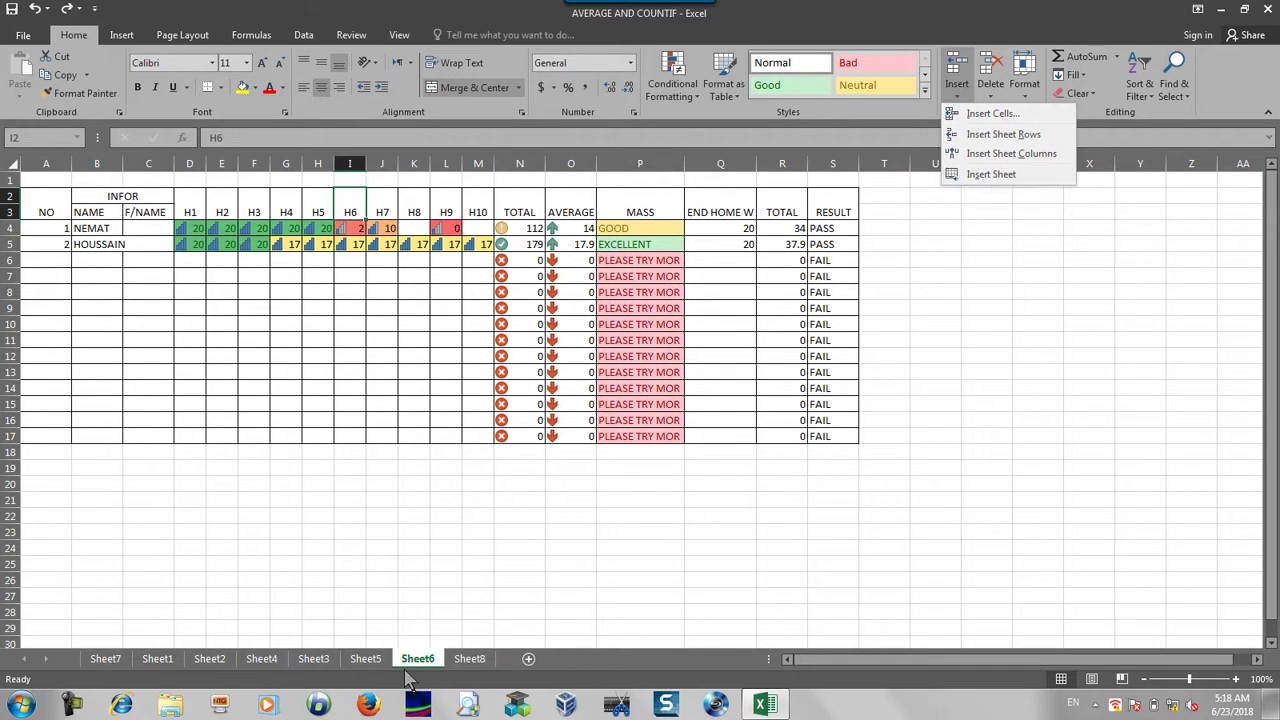
click(466, 660)
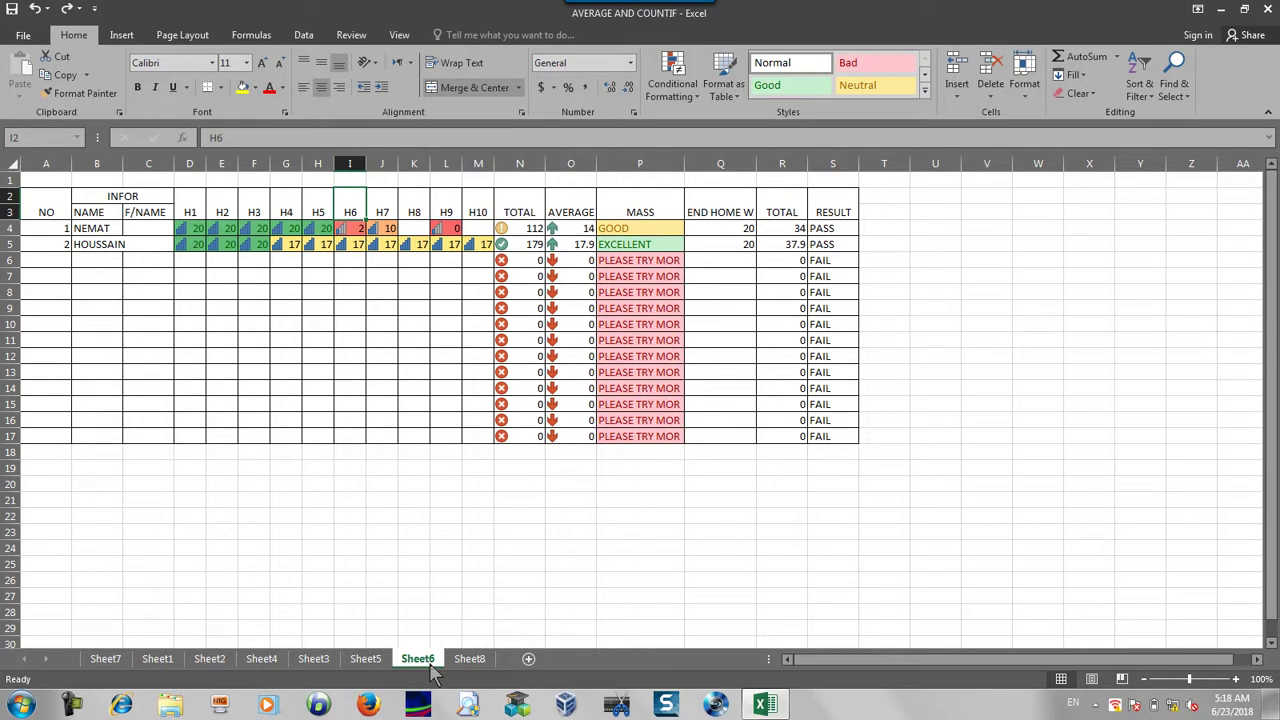
right_click(418, 662)
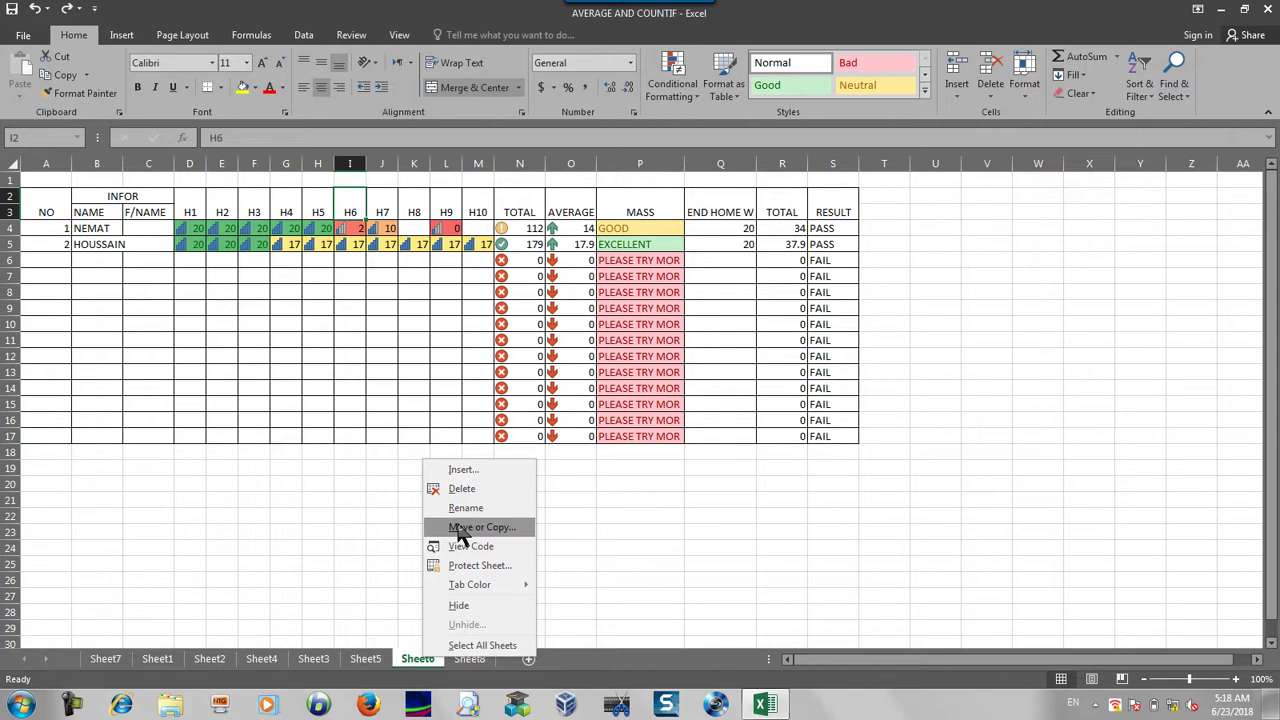
- Use Move or Copy with Create a copy to place Sheet6 (2) before Sheet6
click(460, 528)
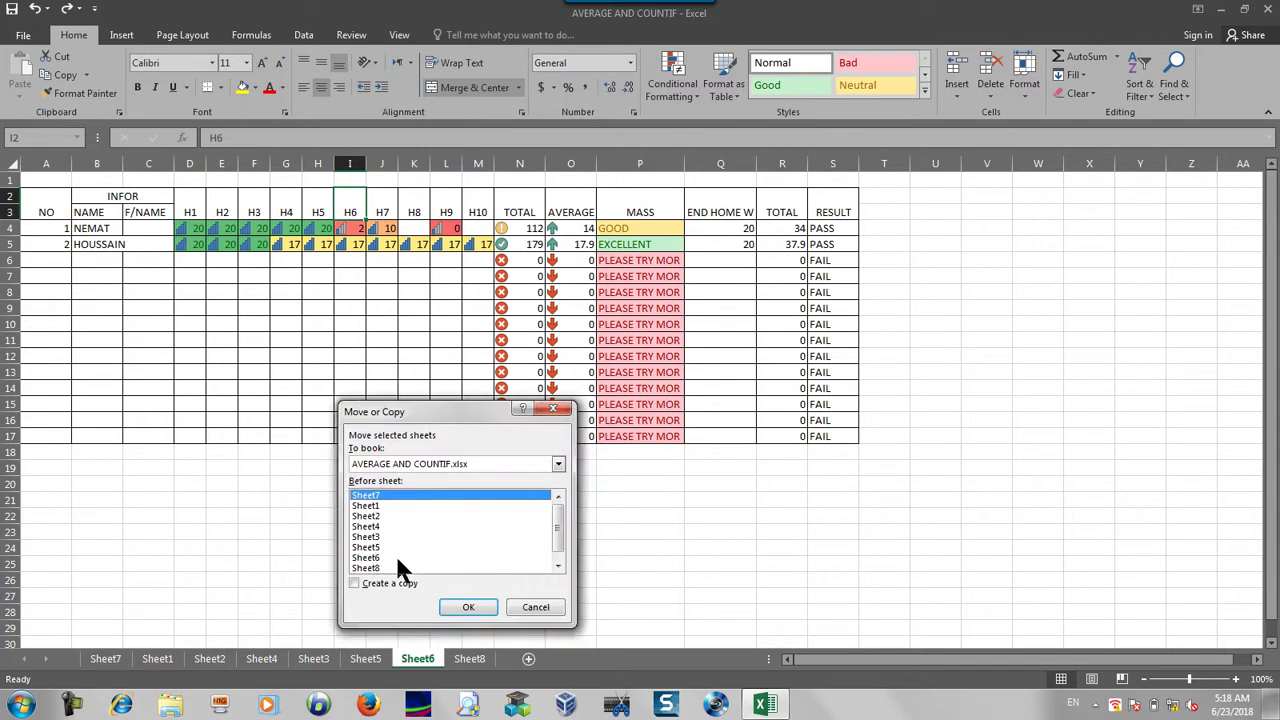
click(558, 566)
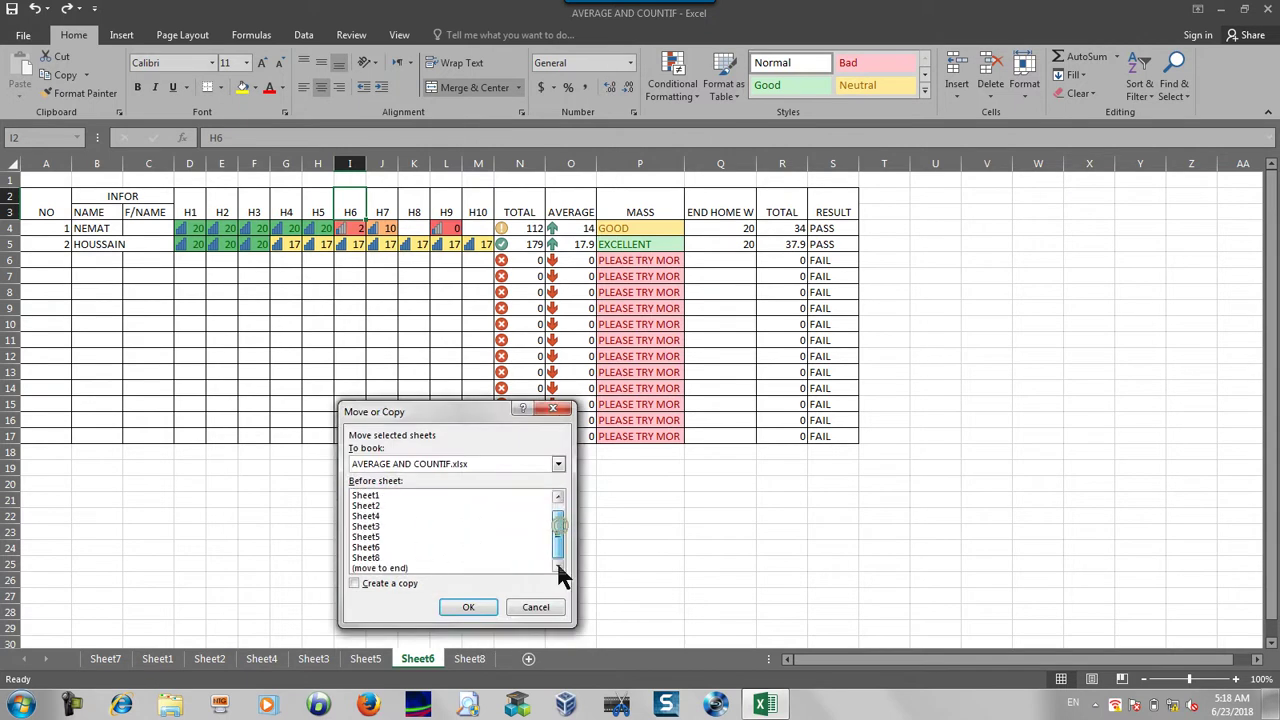
click(372, 548)
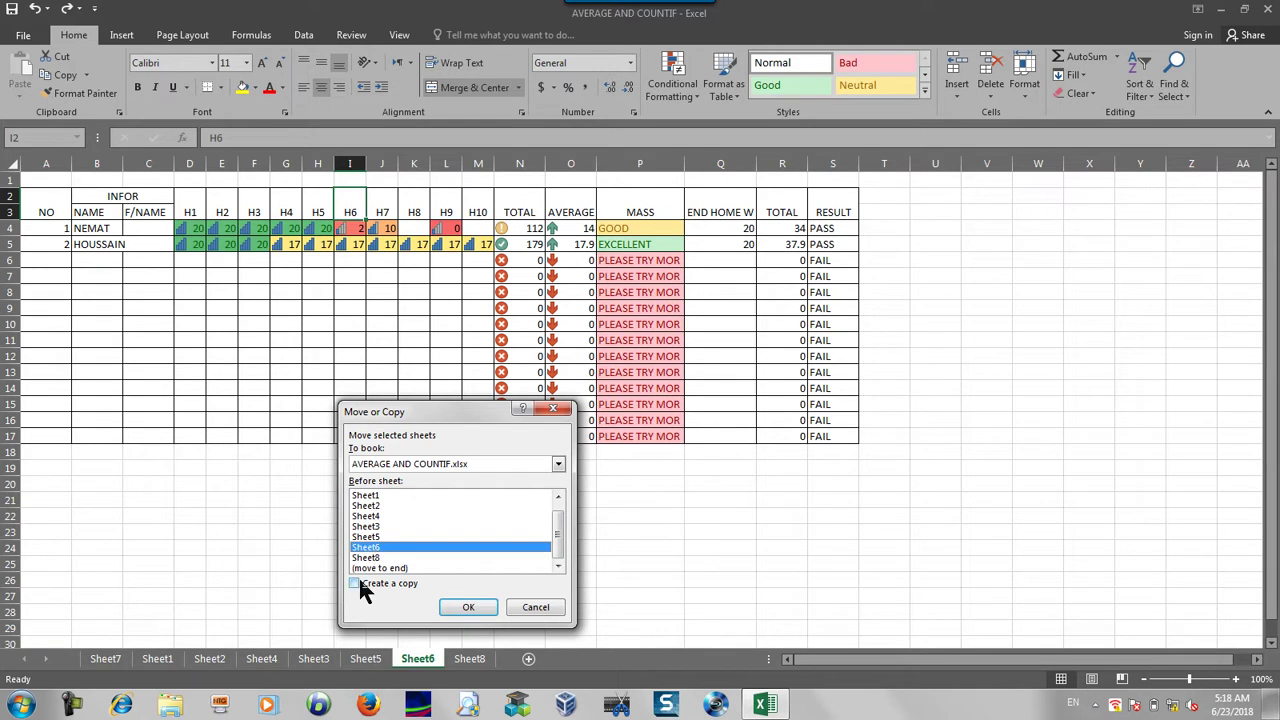
click(357, 584)
click(466, 607)
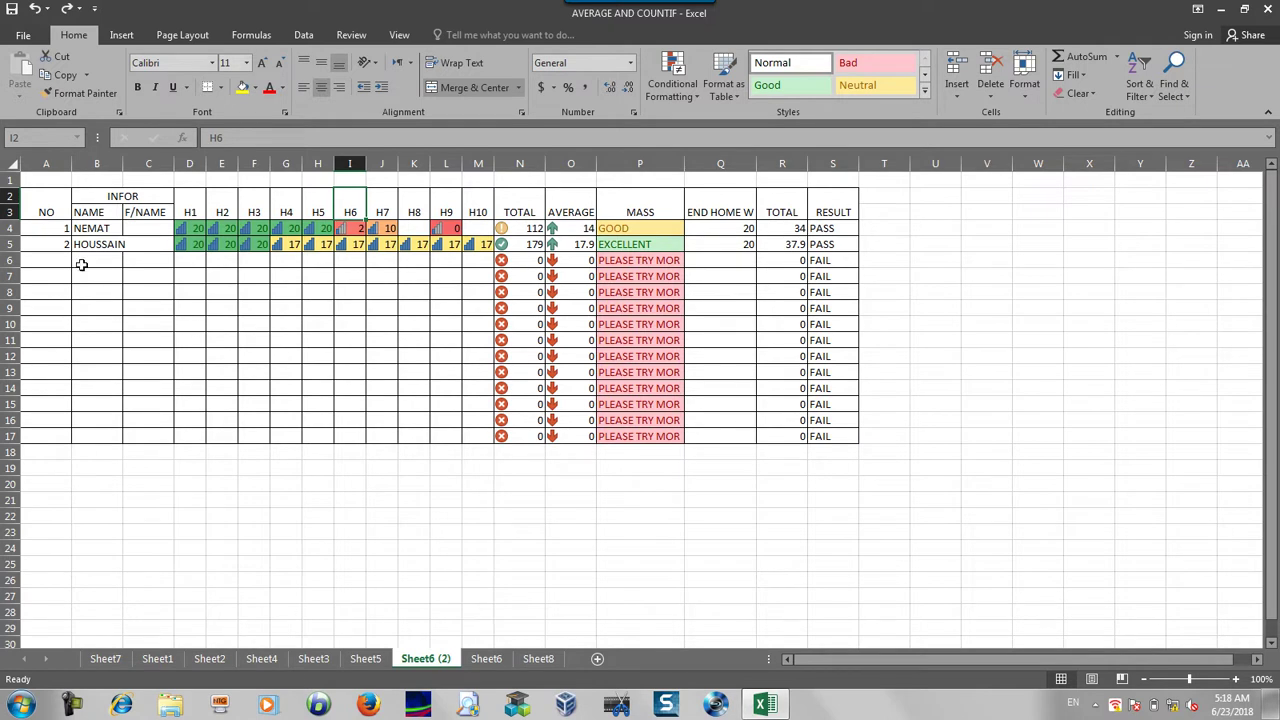
mouse_move(55, 205)
mouse_down()
mouse_move(120, 244)
mouse_move(664, 338)
mouse_up()
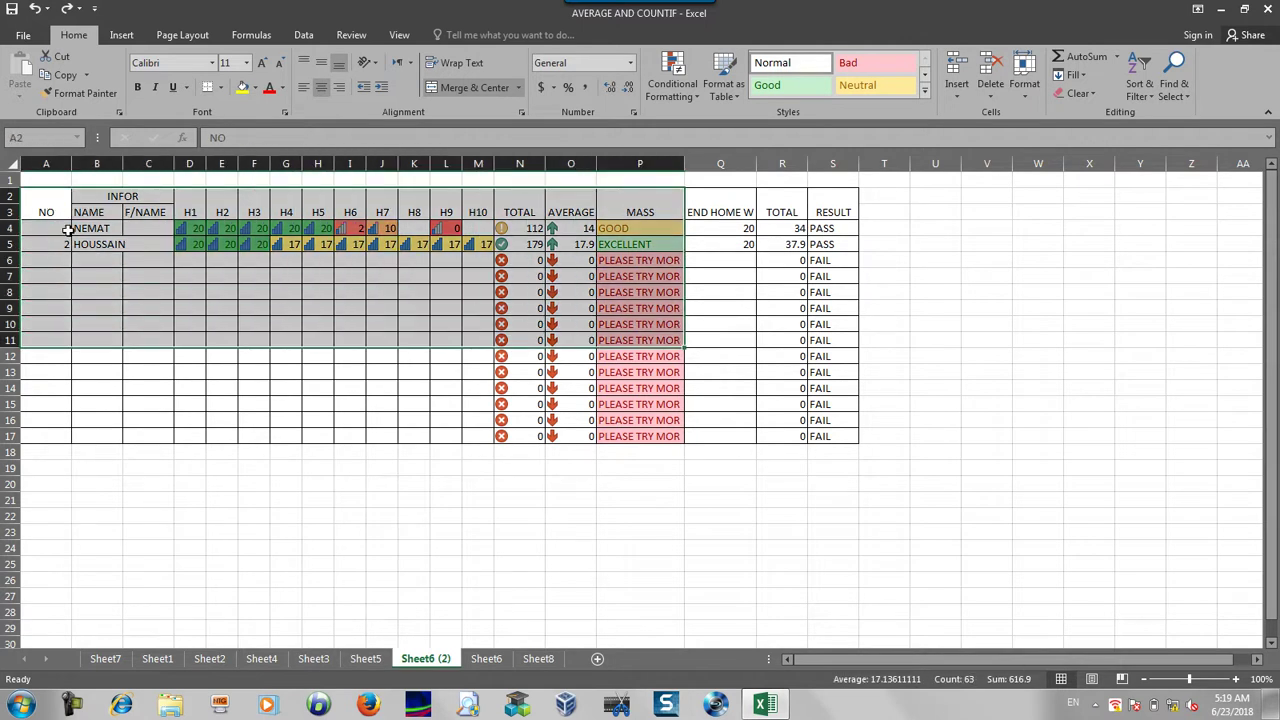
drag(88, 228, 103, 252)
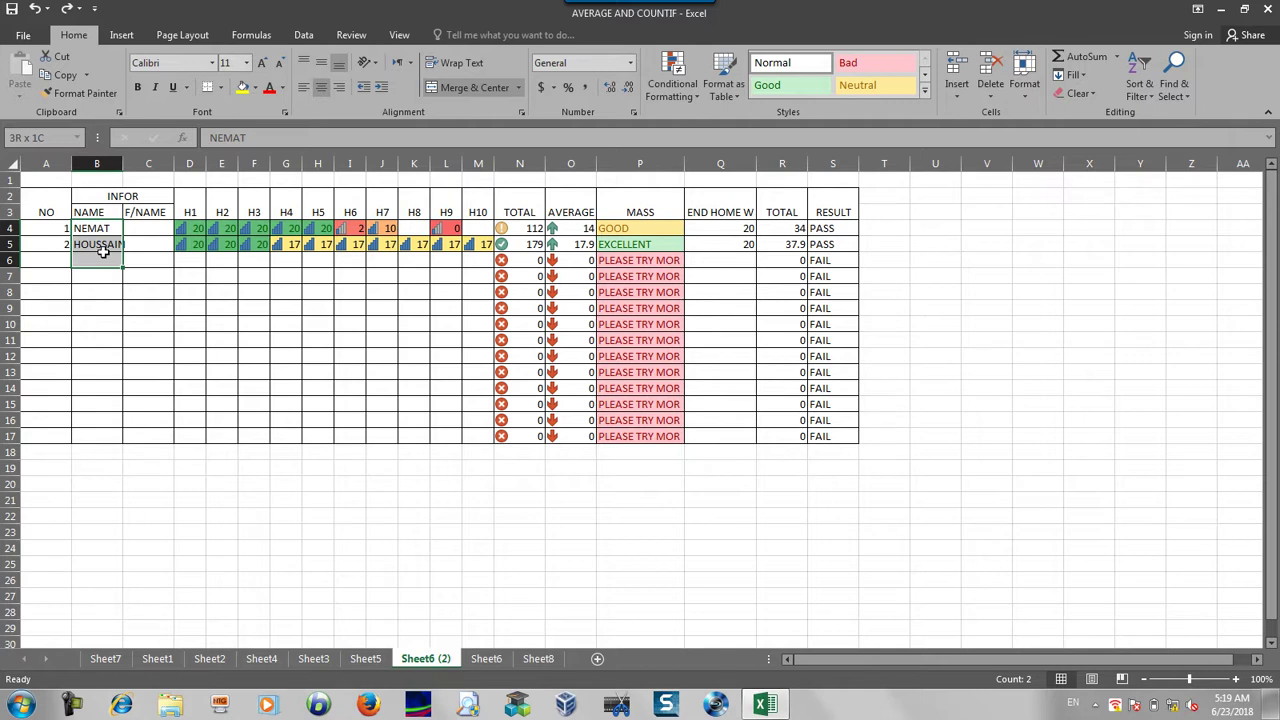
drag(103, 252, 103, 254)
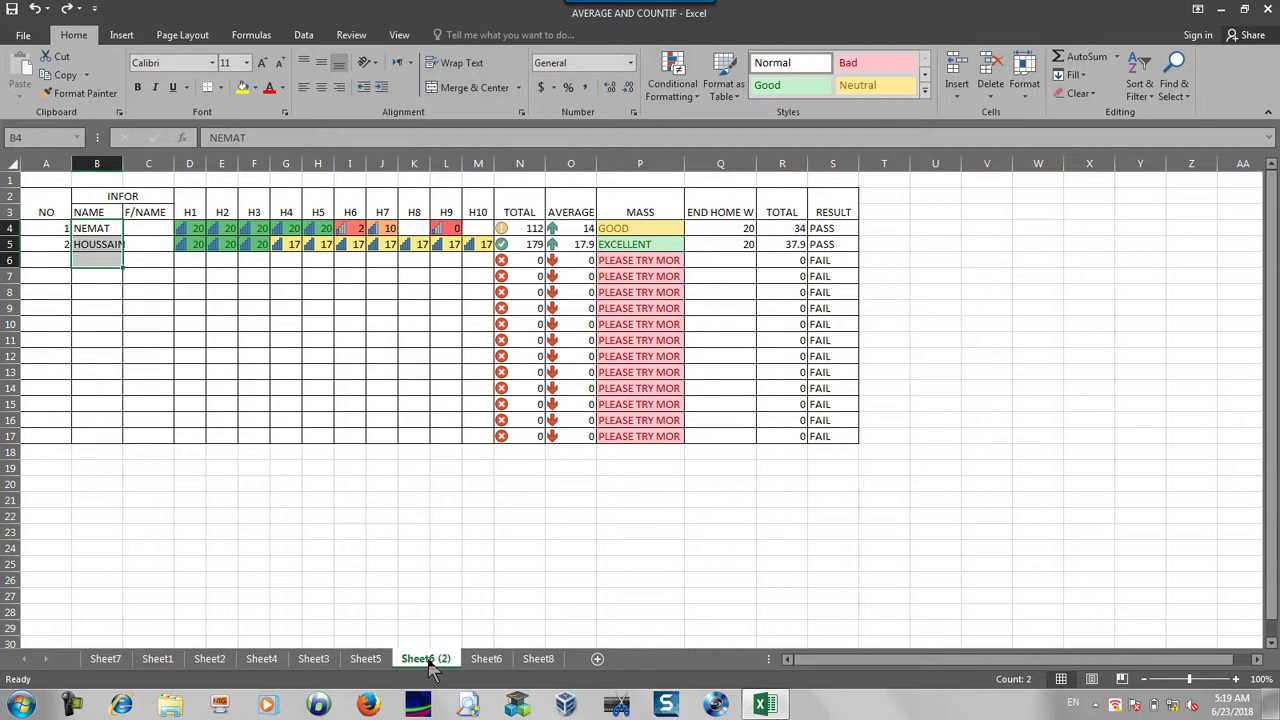
right_click(430, 660)
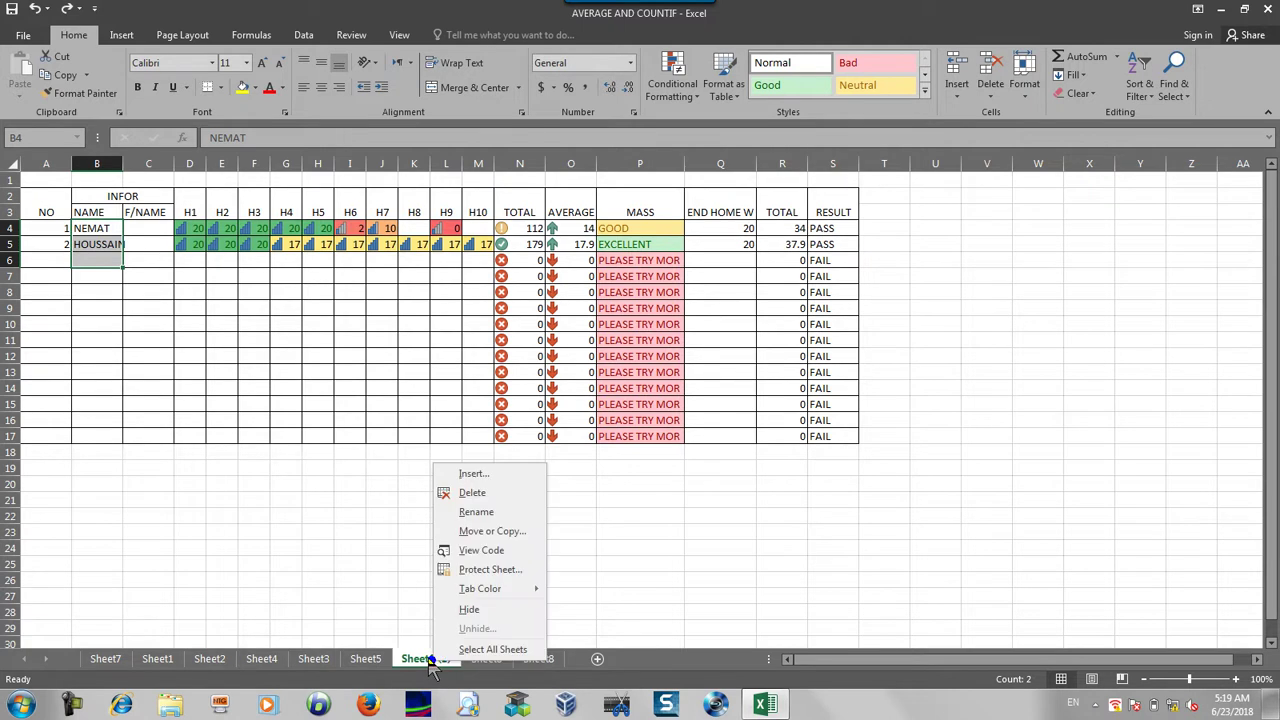
click(425, 315)
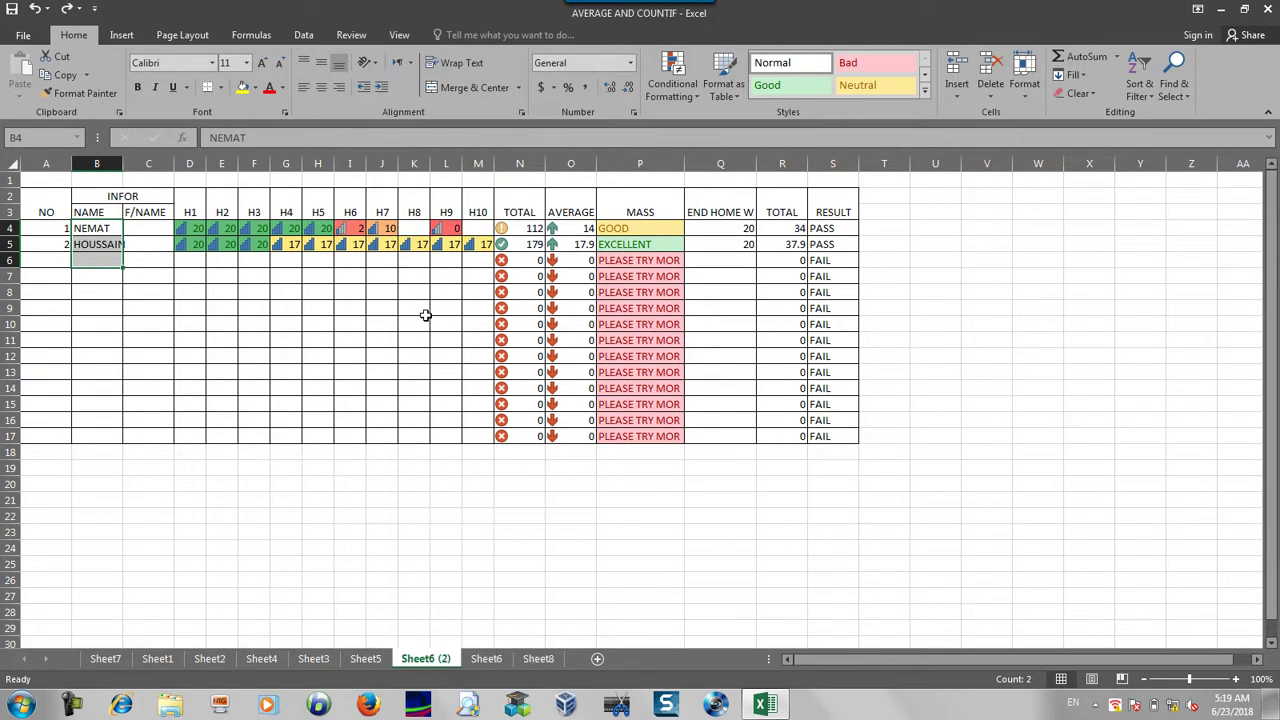
click(425, 315)
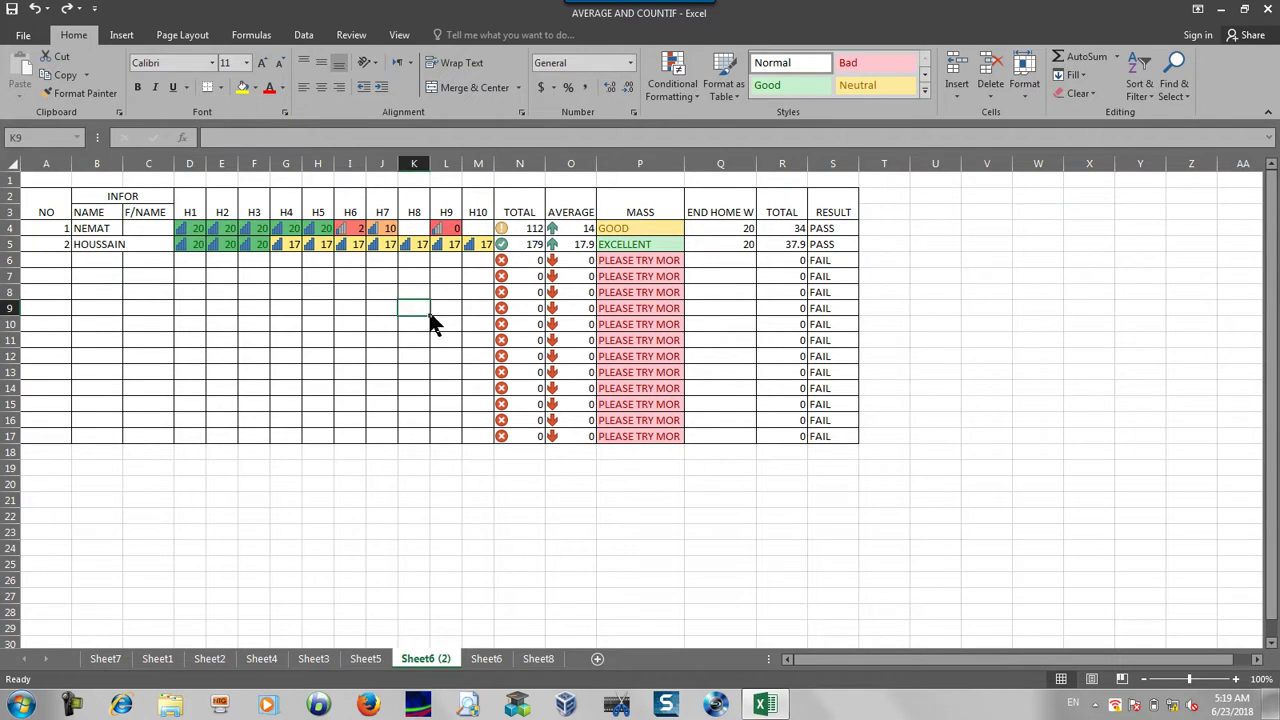
key(ctrl+p)
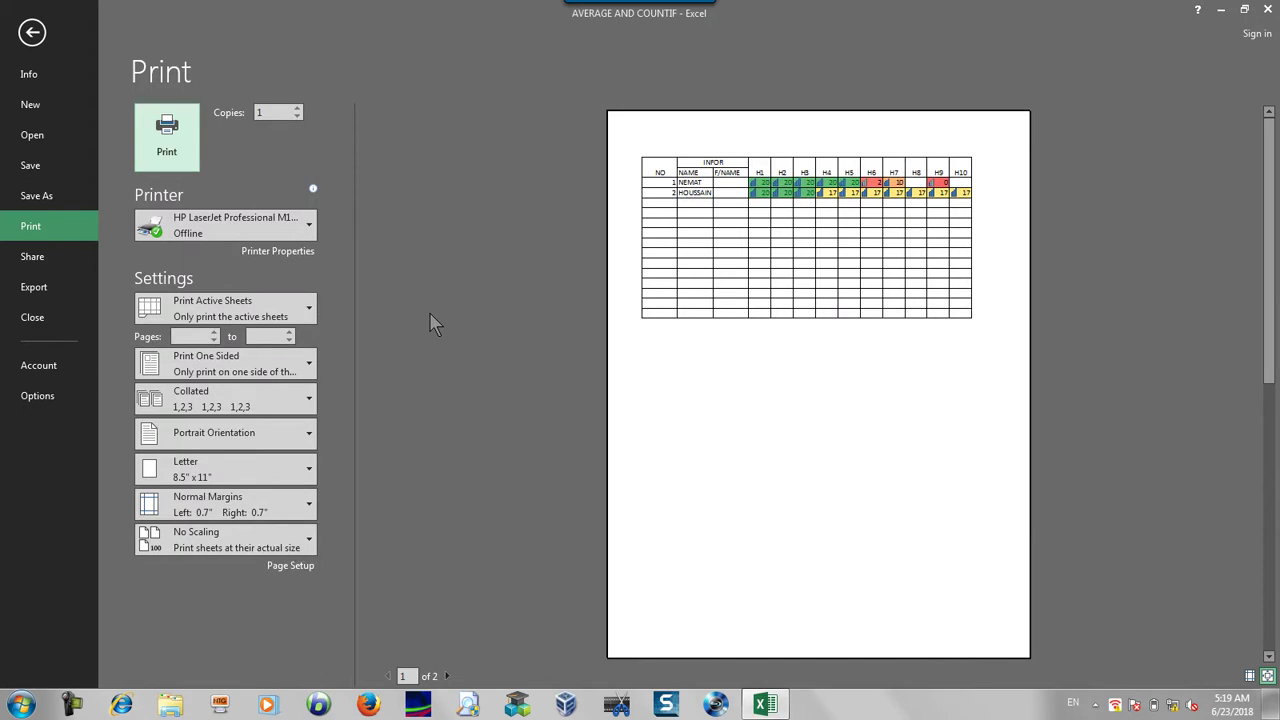
key(Escape)
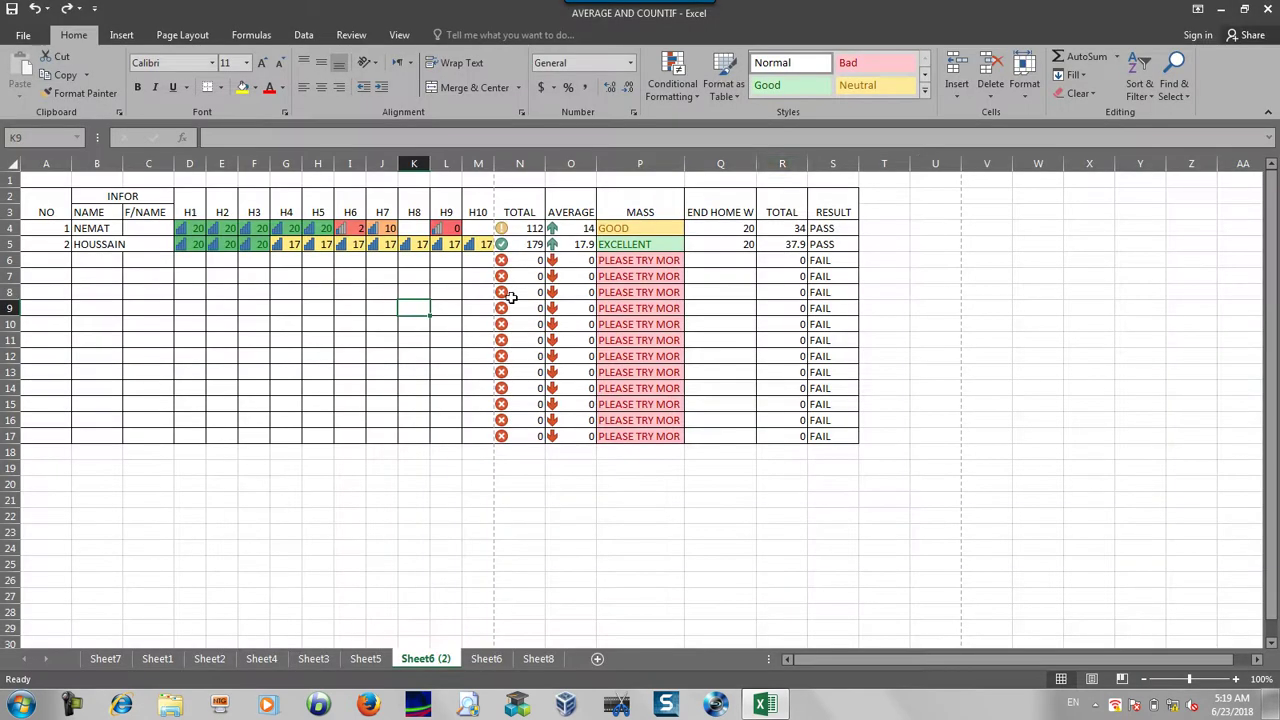
- Look over the Insert and Delete dropdowns, then cancel the Delete Cells dialog without deleting
click(957, 95)
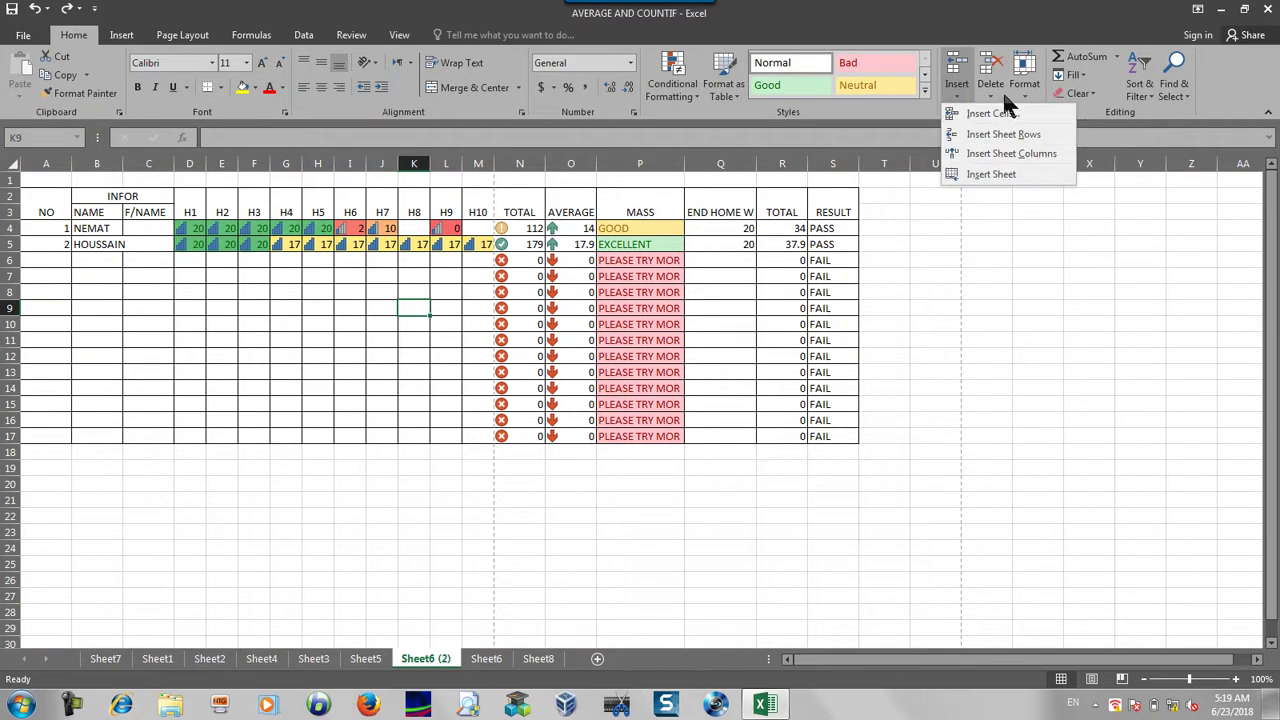
click(1002, 95)
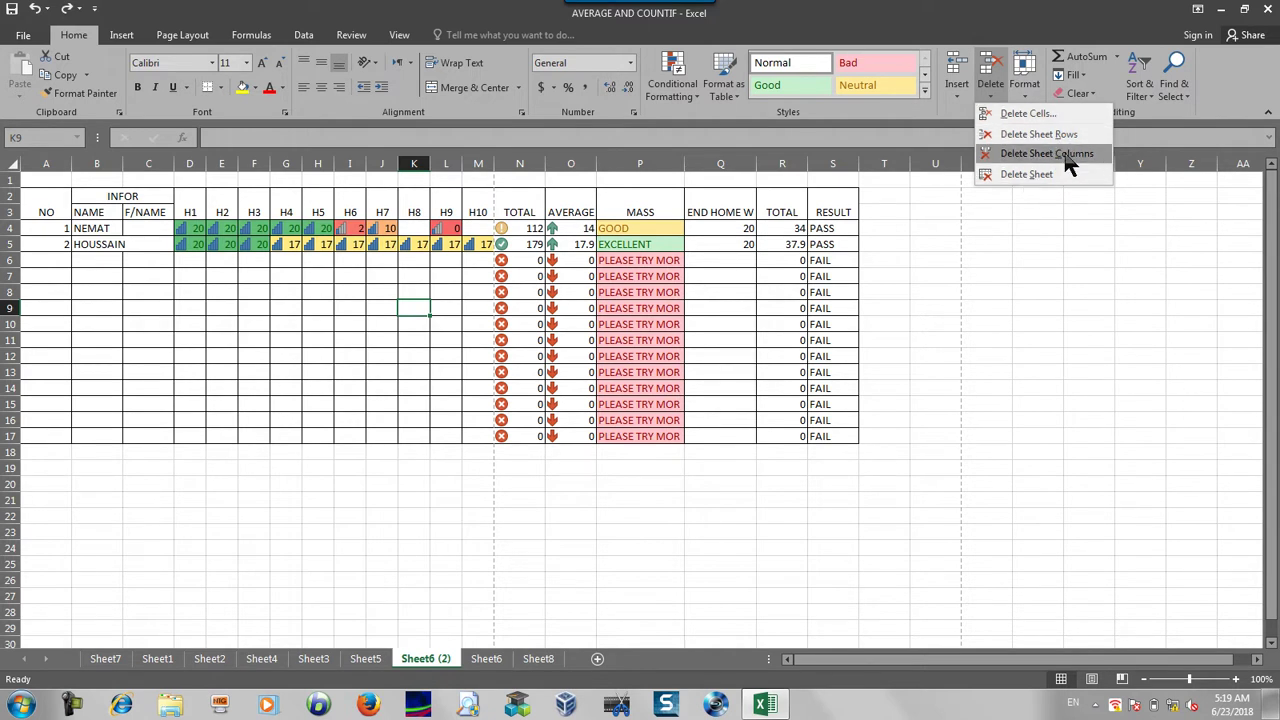
click(1020, 116)
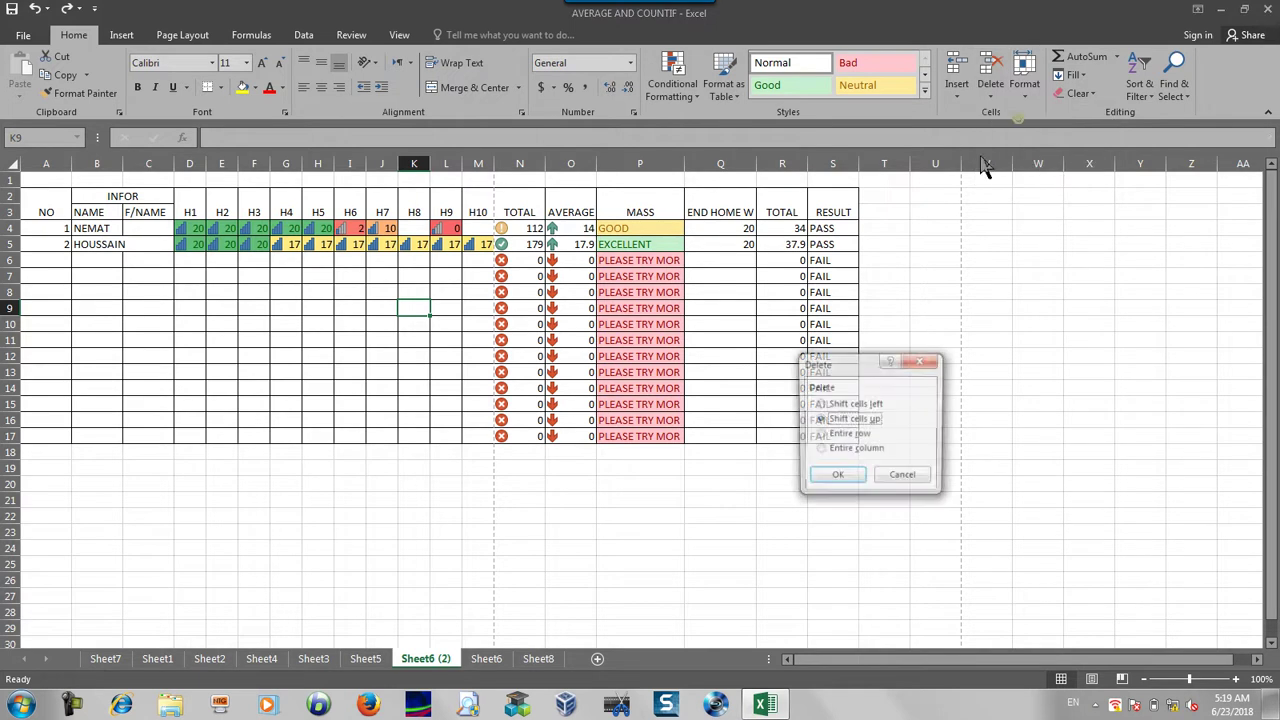
click(836, 404)
click(850, 419)
click(850, 435)
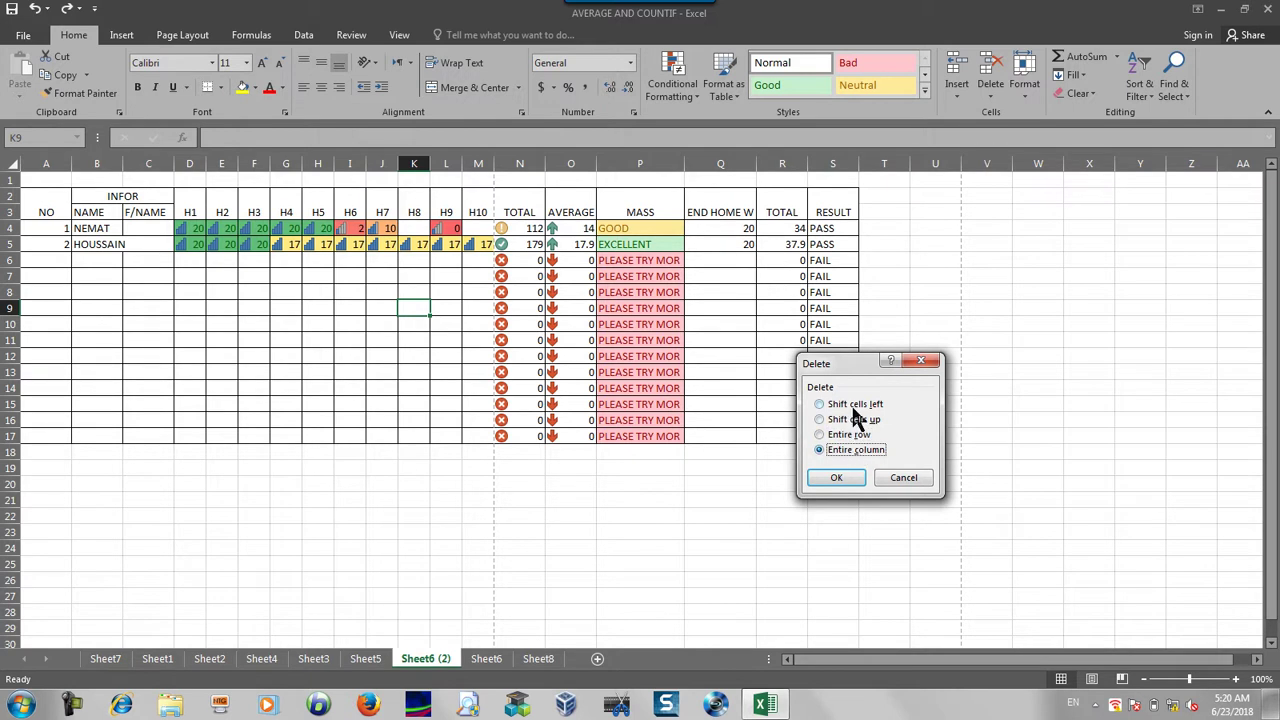
click(900, 478)
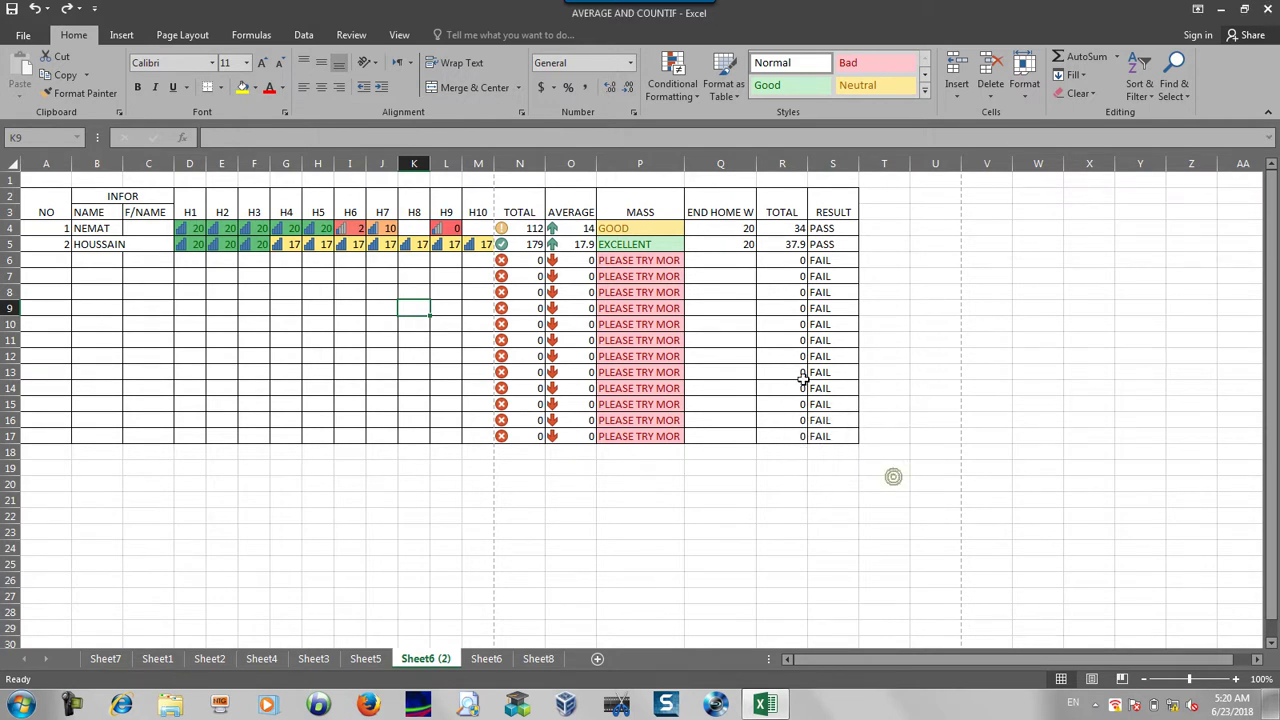
- Select Q6:Q7, open its right-click menu, then show the Insert and Delete dropdowns again
mouse_move(735, 264)
mouse_down()
mouse_move(710, 268)
mouse_move(714, 252)
mouse_up()
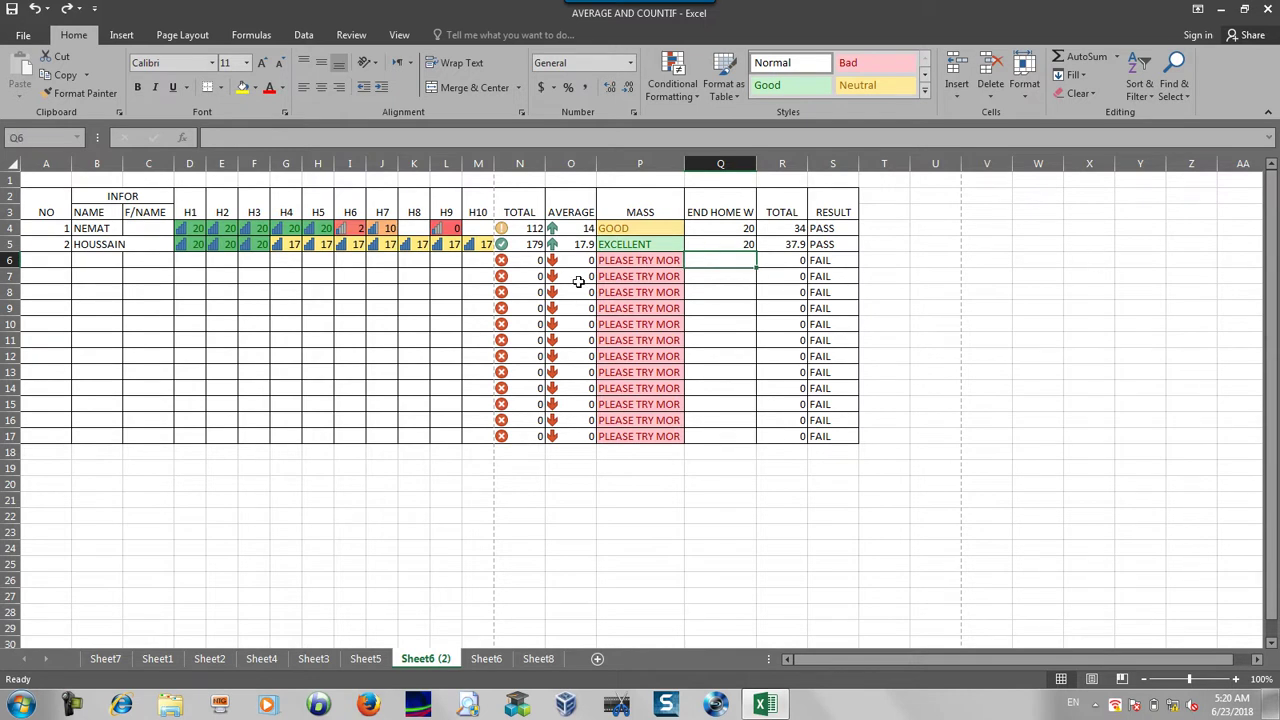
right_click(706, 266)
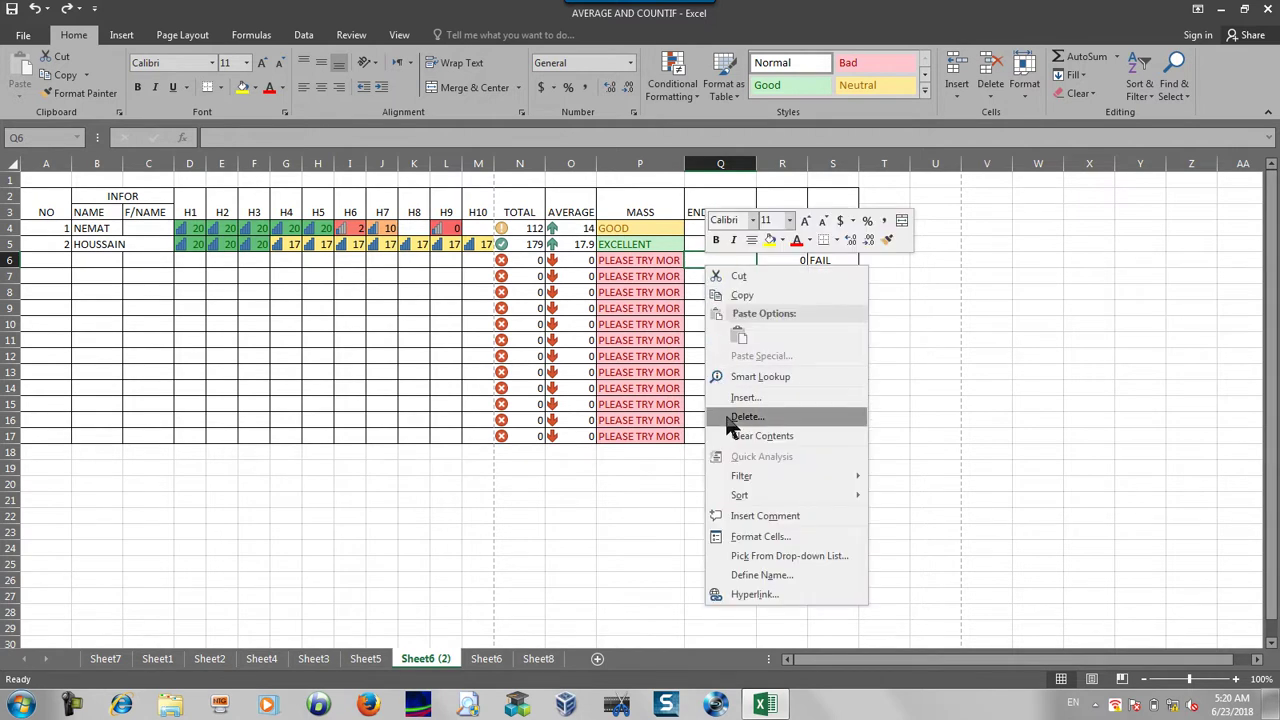
click(957, 97)
click(990, 92)
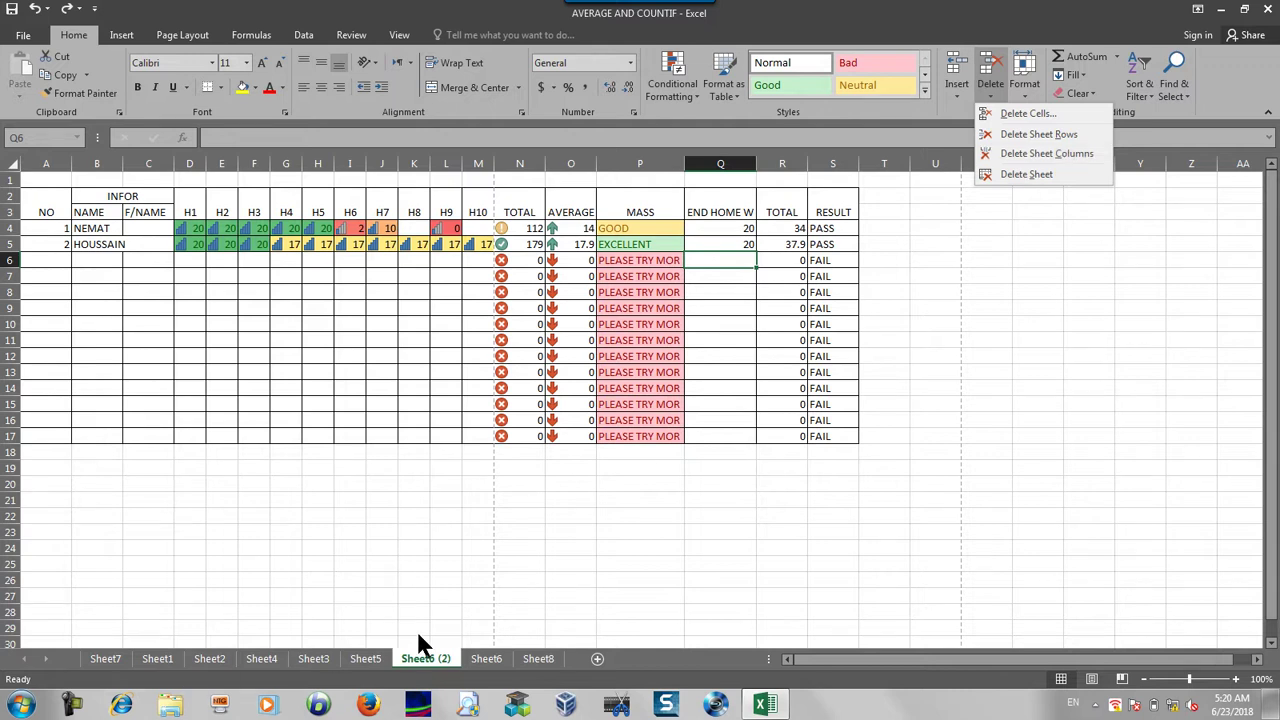
- Start deleting Sheet6 (2) from its tab menu, then cancel to keep the sheet
right_click(420, 658)
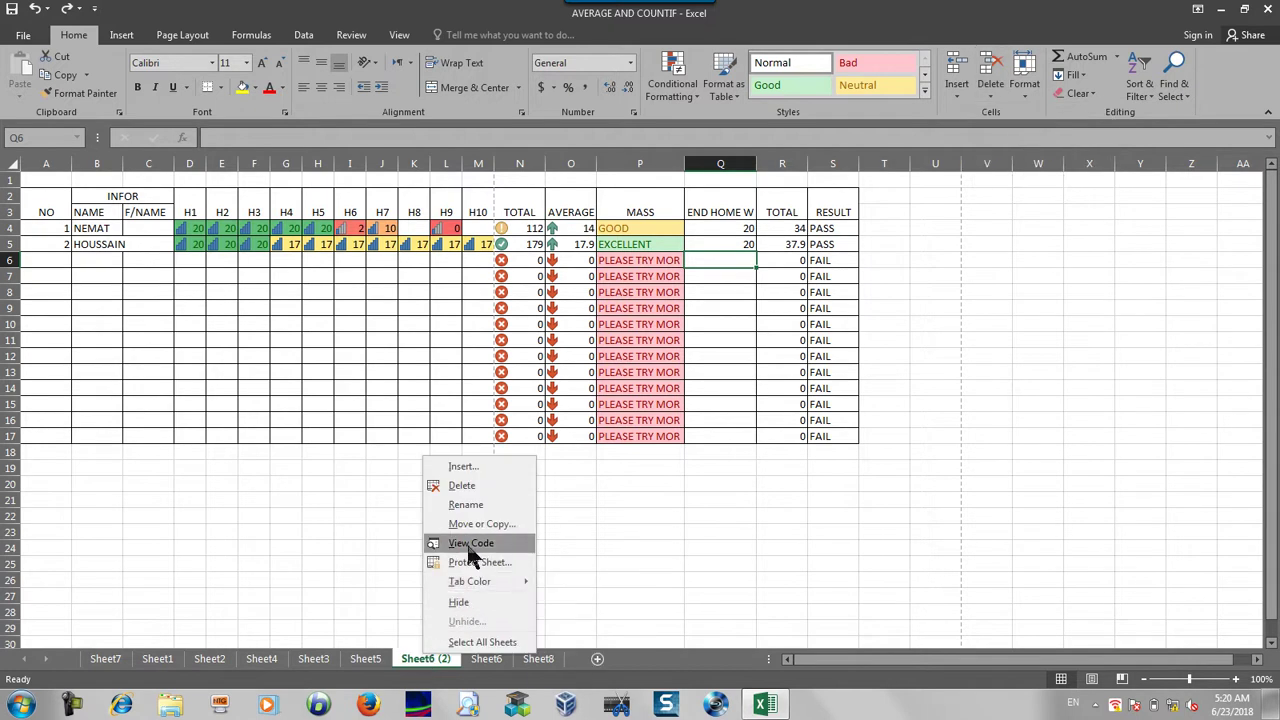
click(462, 486)
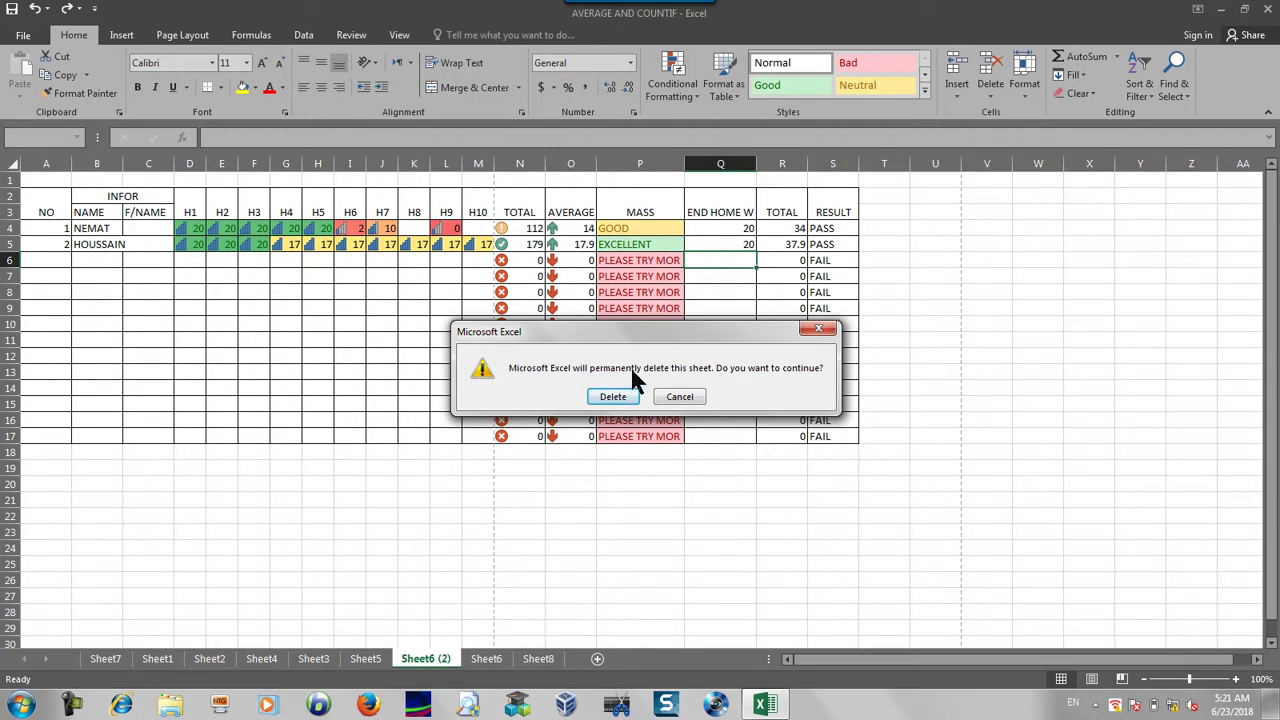
click(679, 396)
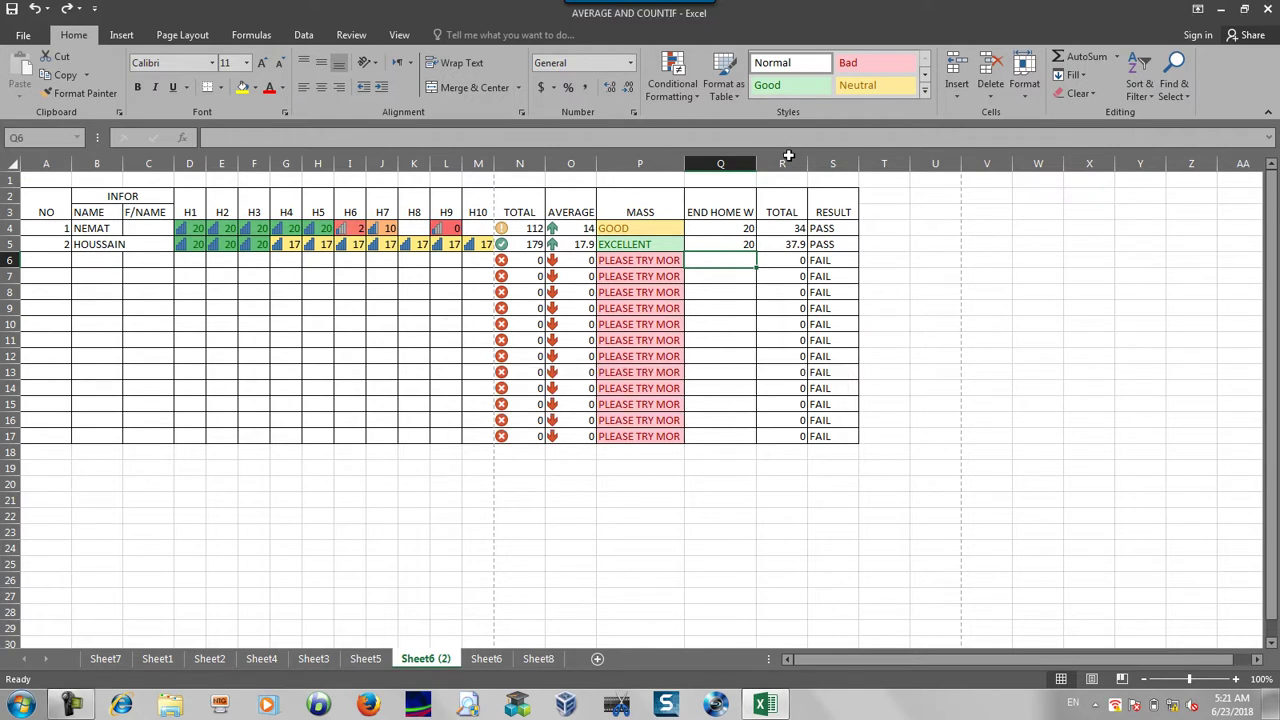
- Review the ribbon Insert and Delete dropdowns and reopen the Sheet6 (2) tab menu
click(957, 95)
click(985, 98)
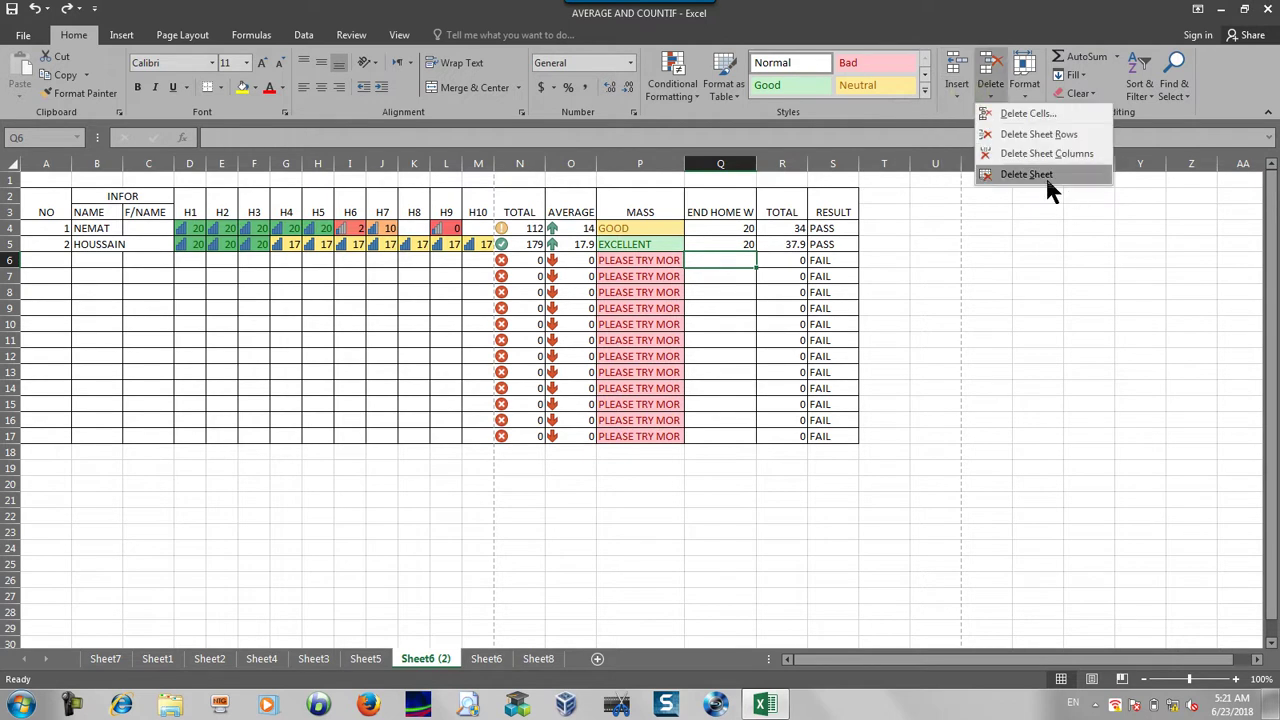
right_click(443, 643)
right_click(432, 664)
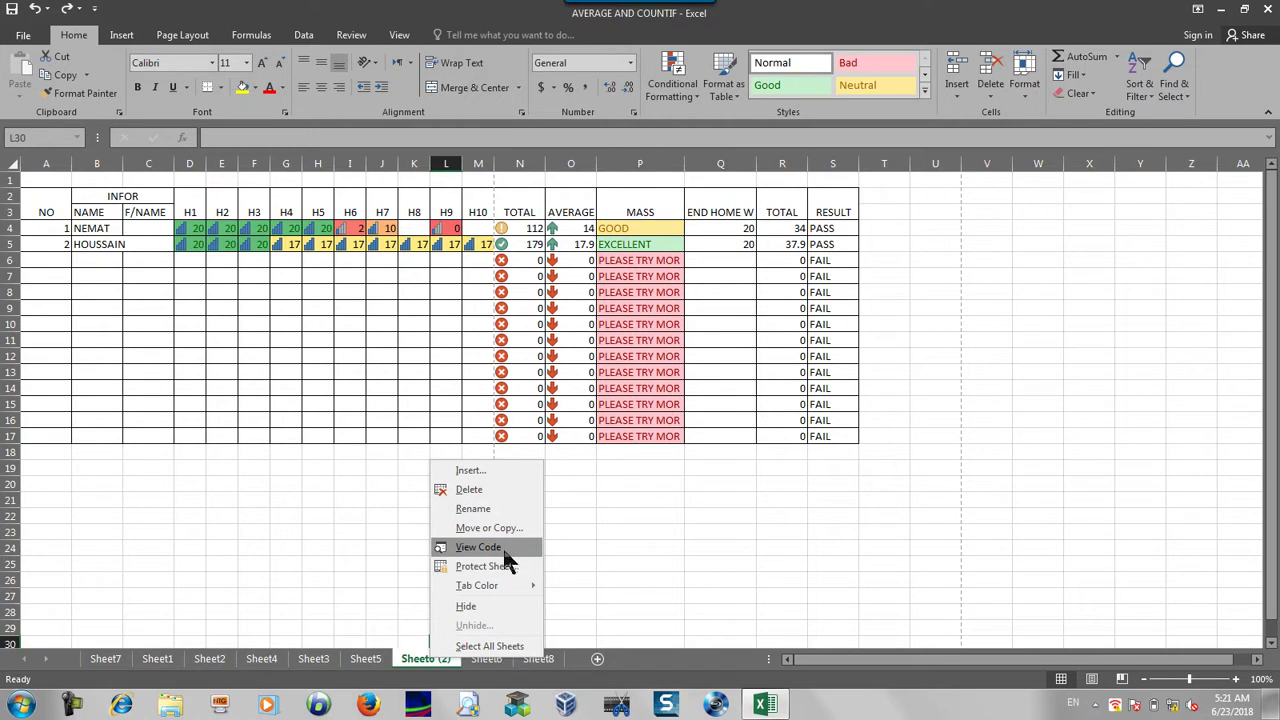
mouse_move(494, 582)
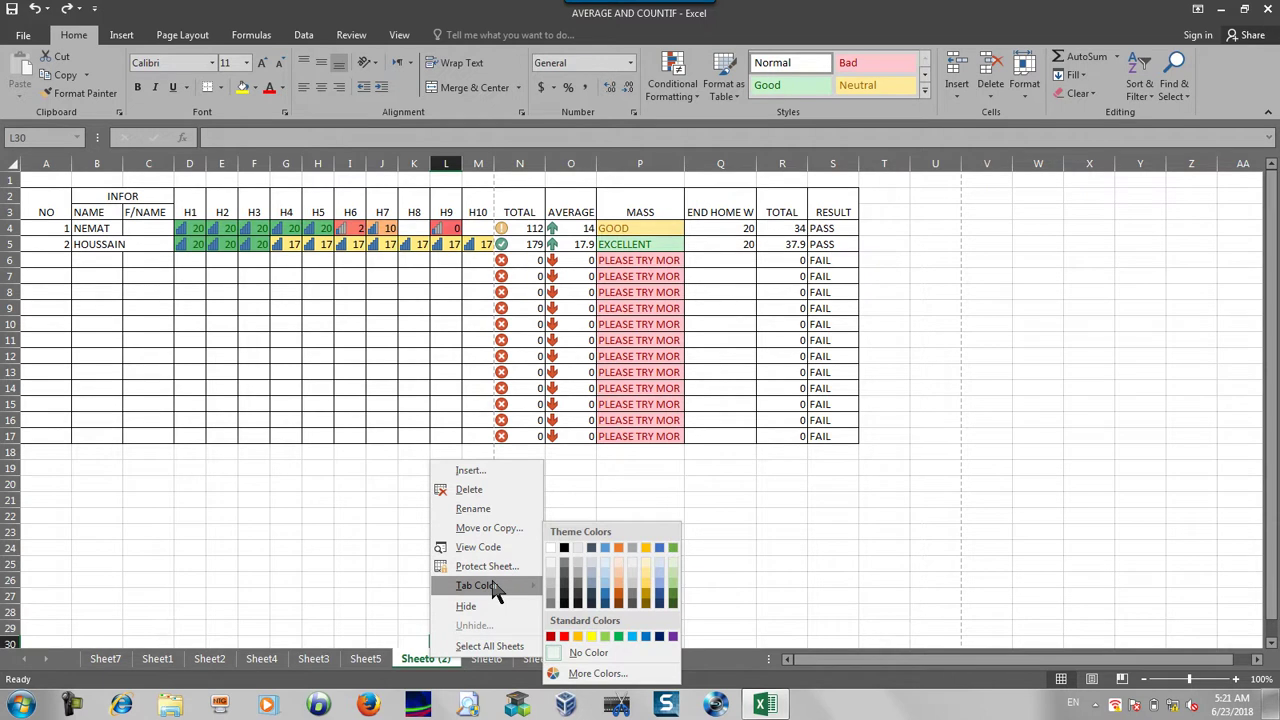
click(991, 97)
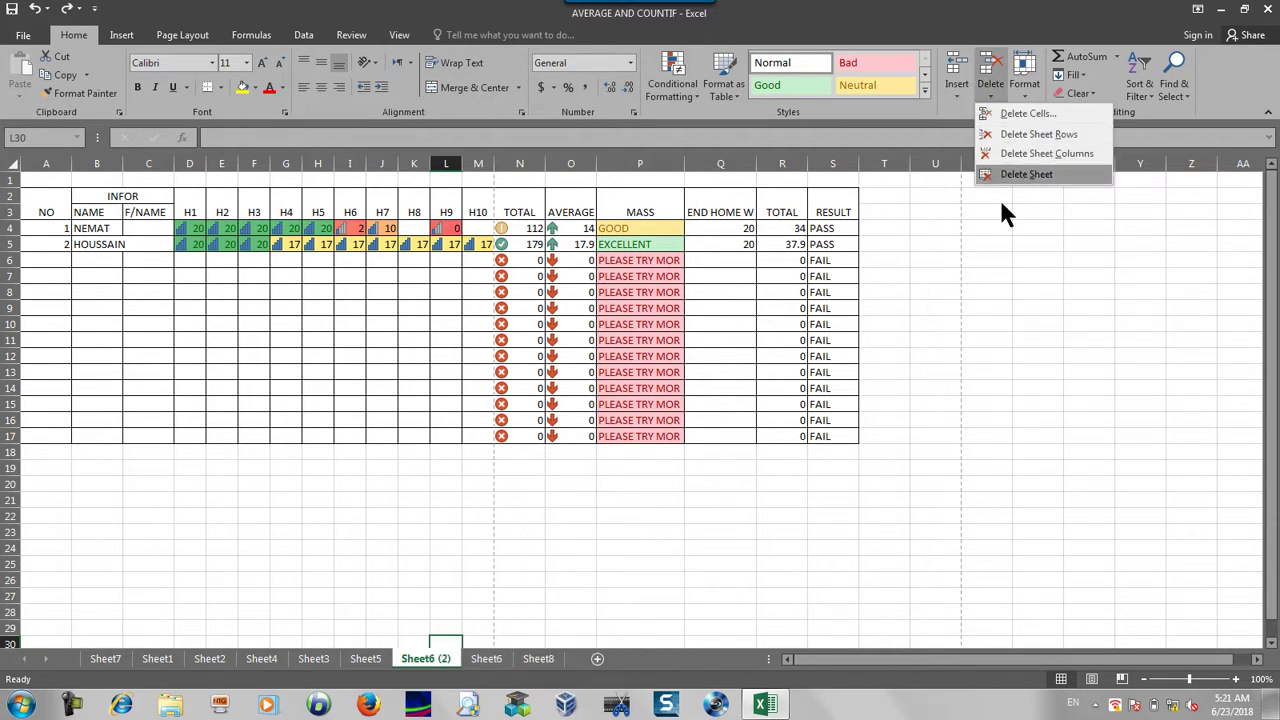
right_click(420, 658)
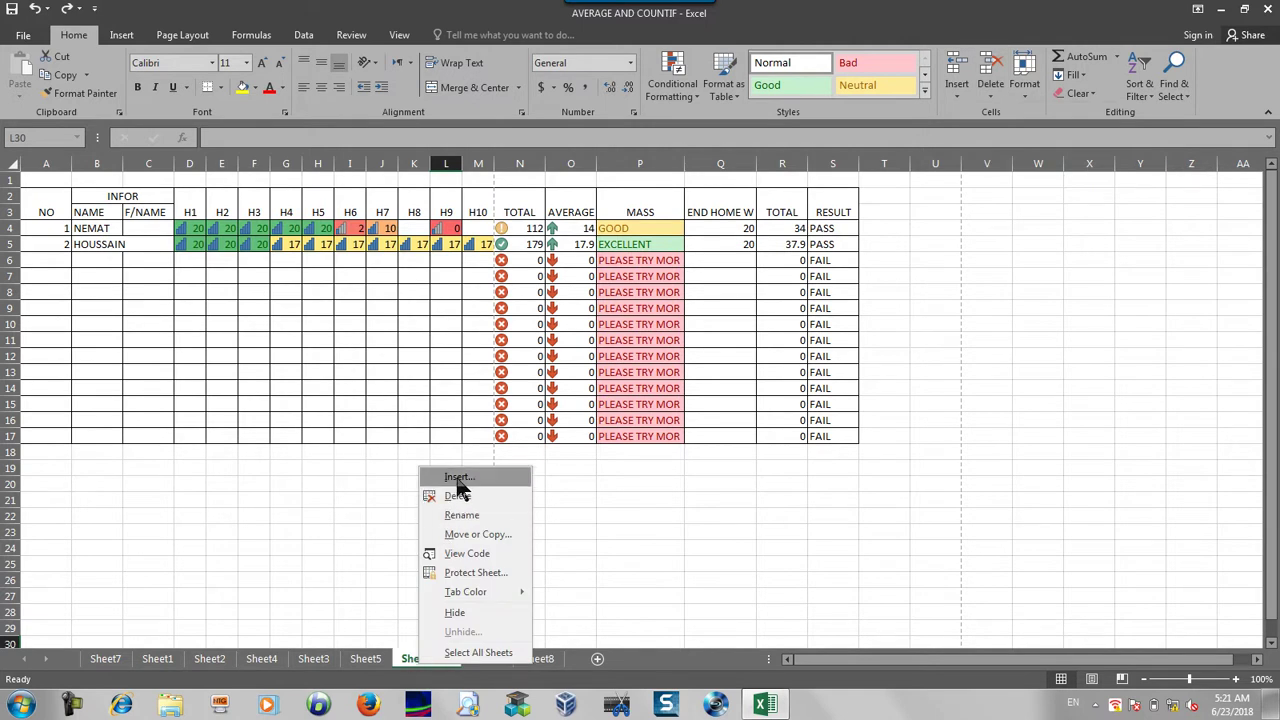
- In the Insert dialog, browse the General sheet types and Spreadsheet Solutions templates
click(459, 479)
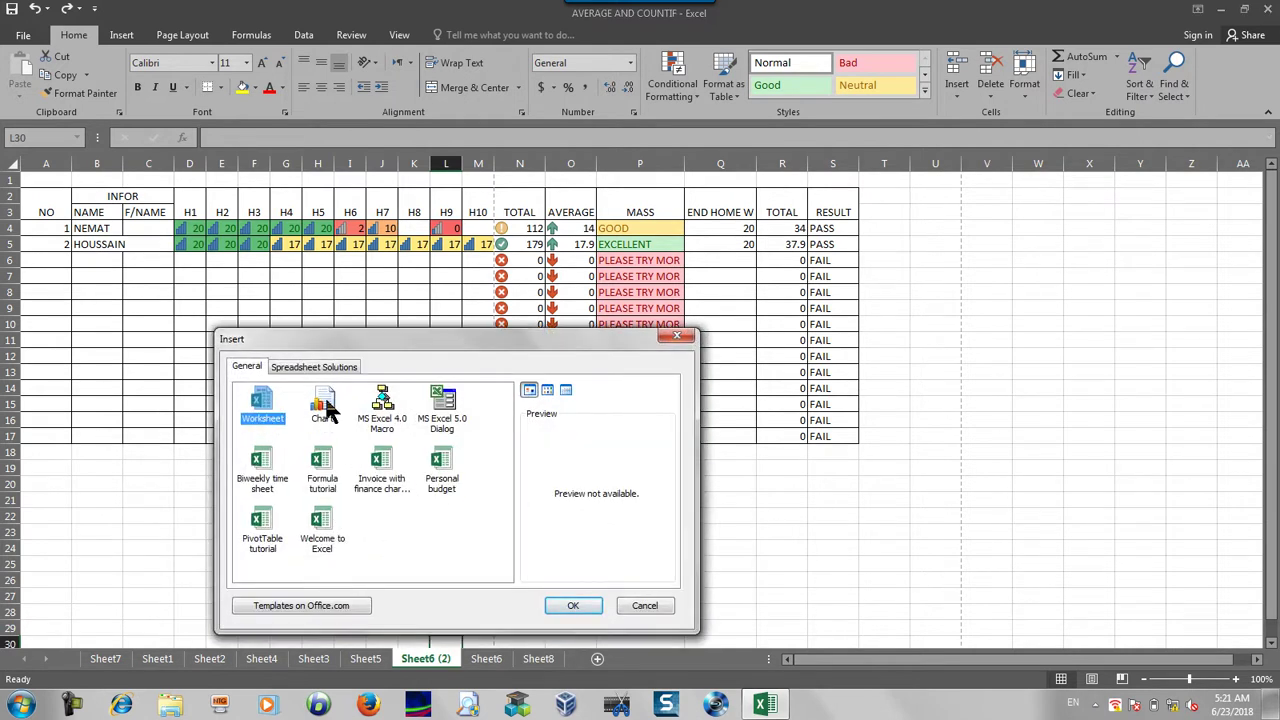
double_click(257, 399)
click(257, 399)
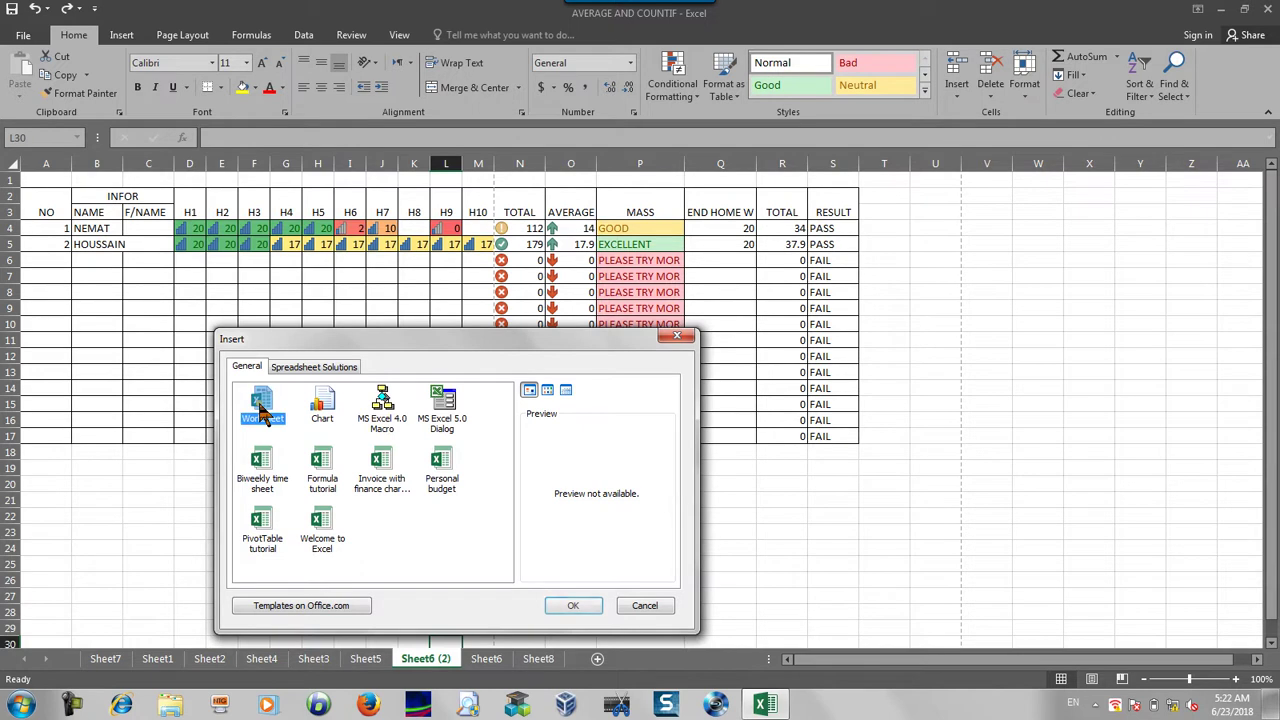
click(325, 406)
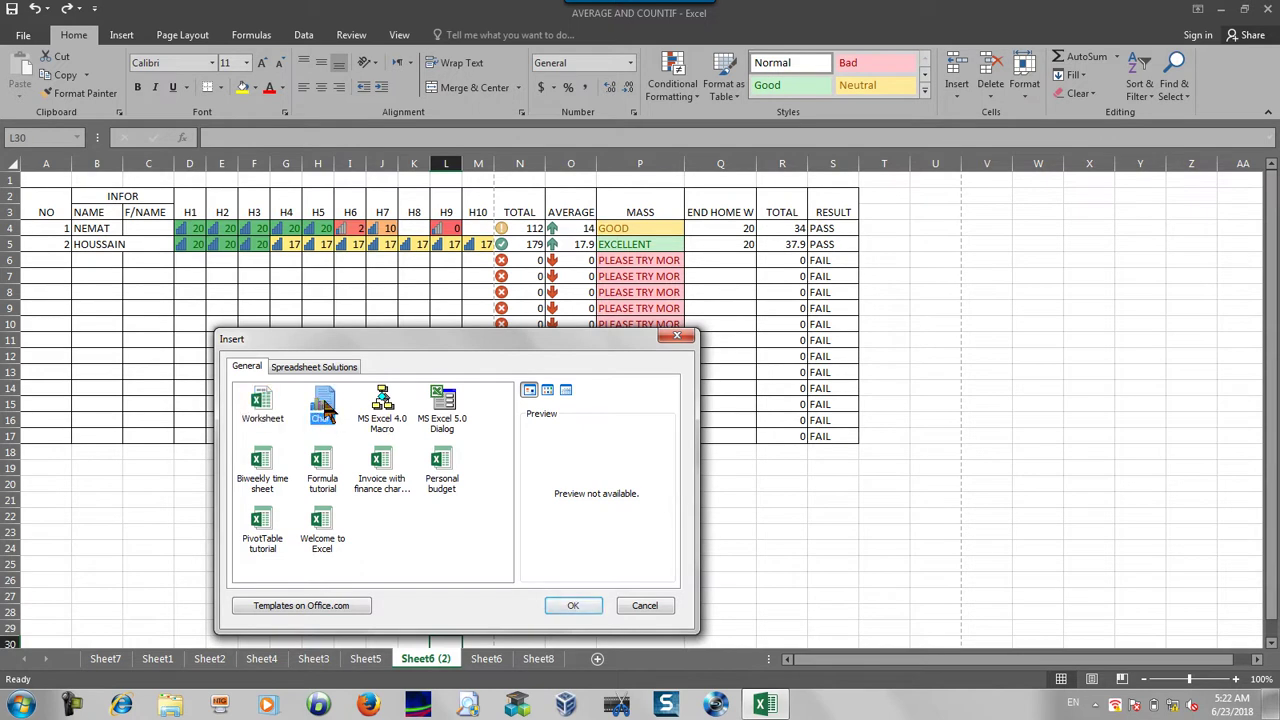
click(375, 425)
click(436, 420)
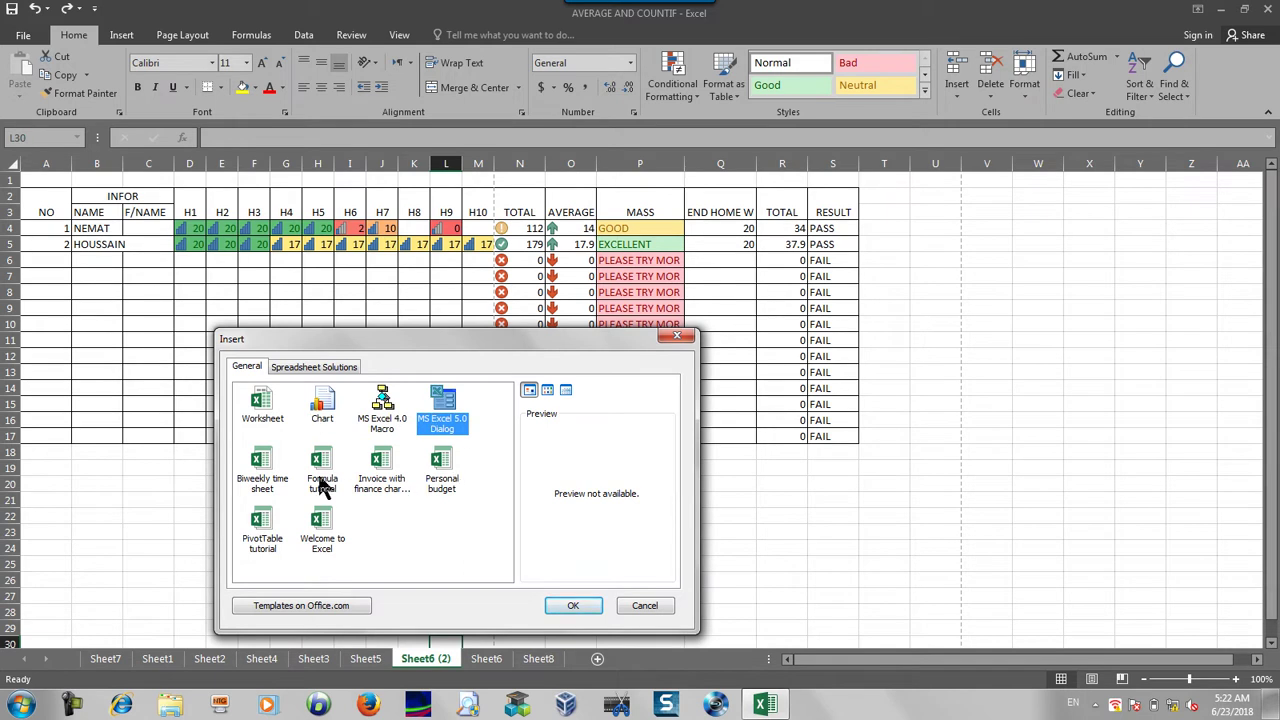
click(268, 530)
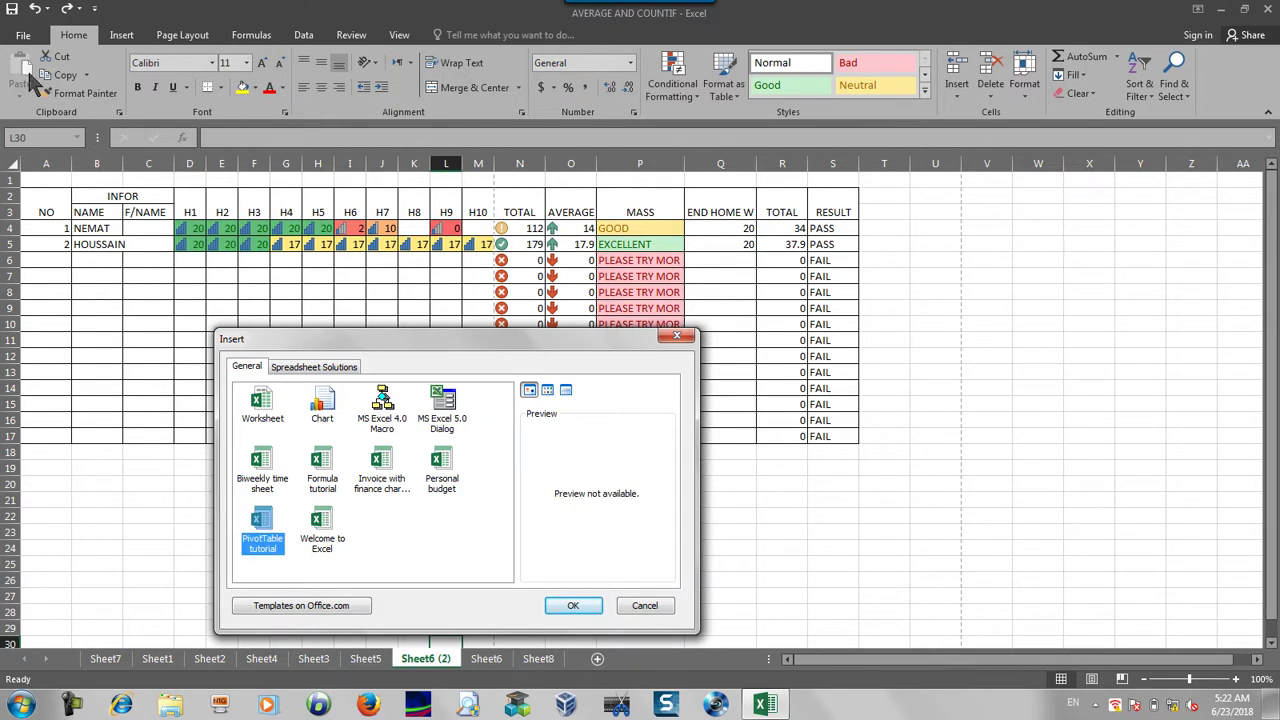
click(327, 530)
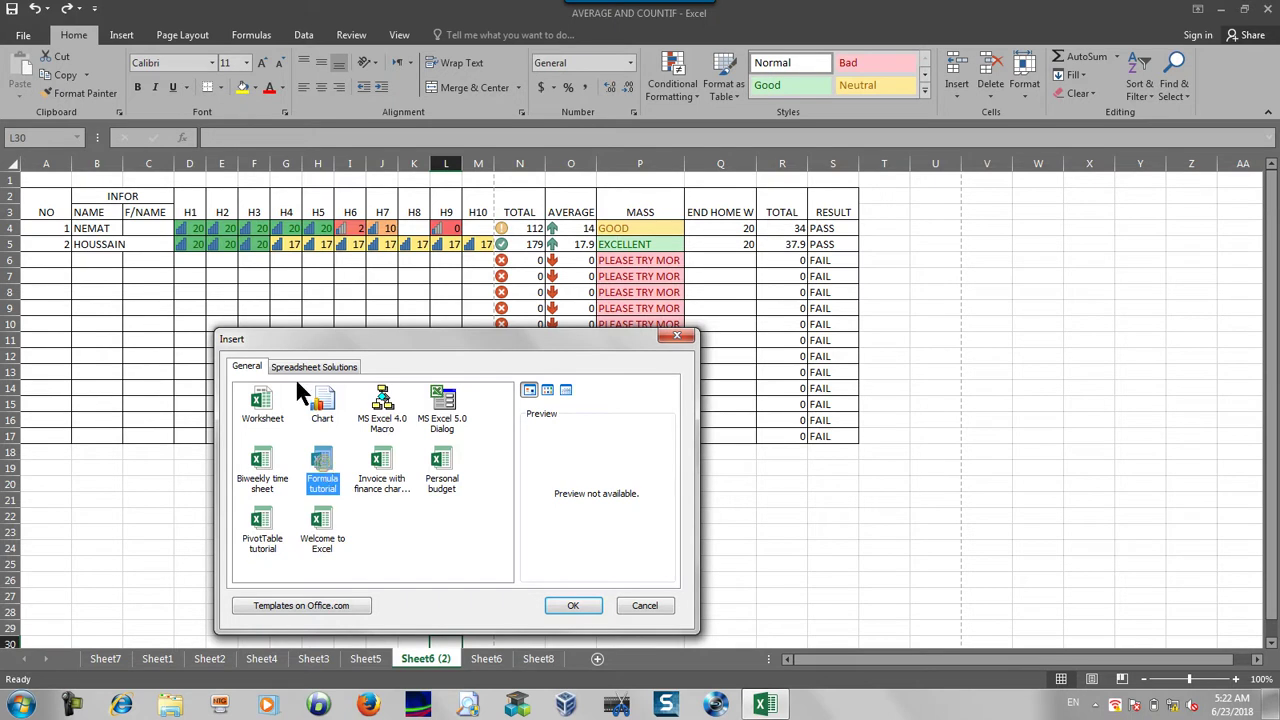
click(295, 366)
click(325, 404)
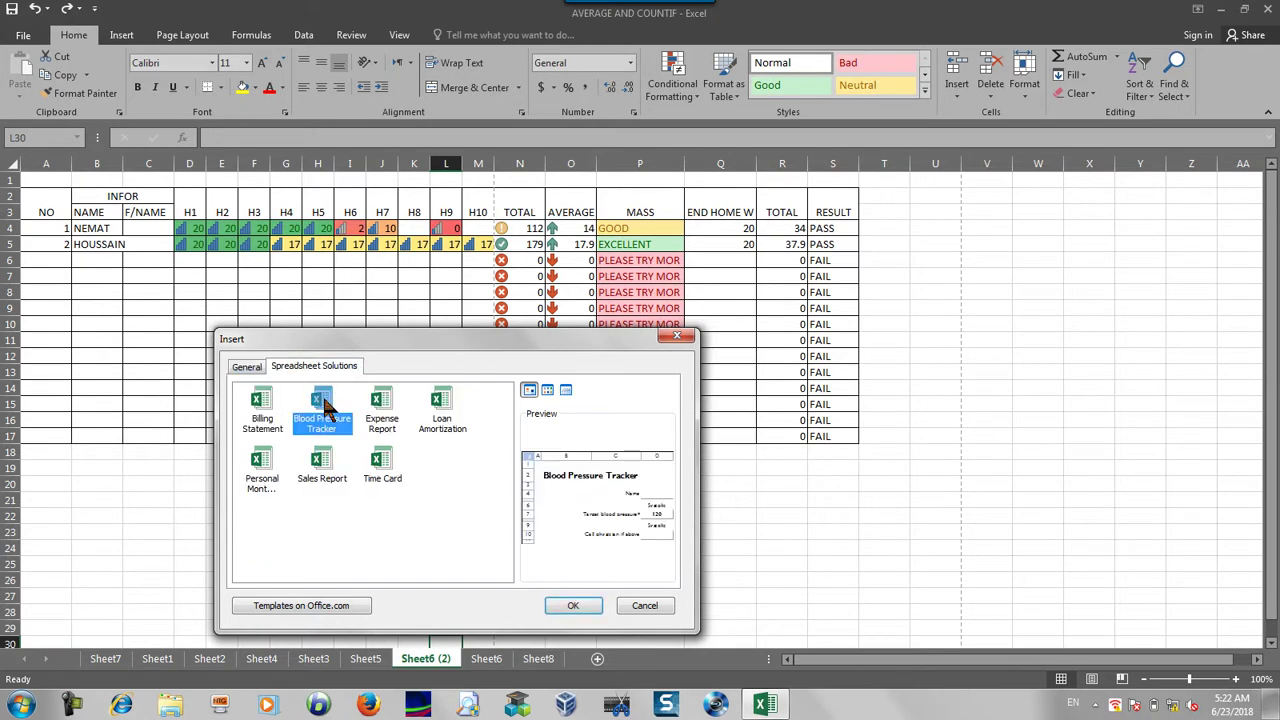
click(265, 410)
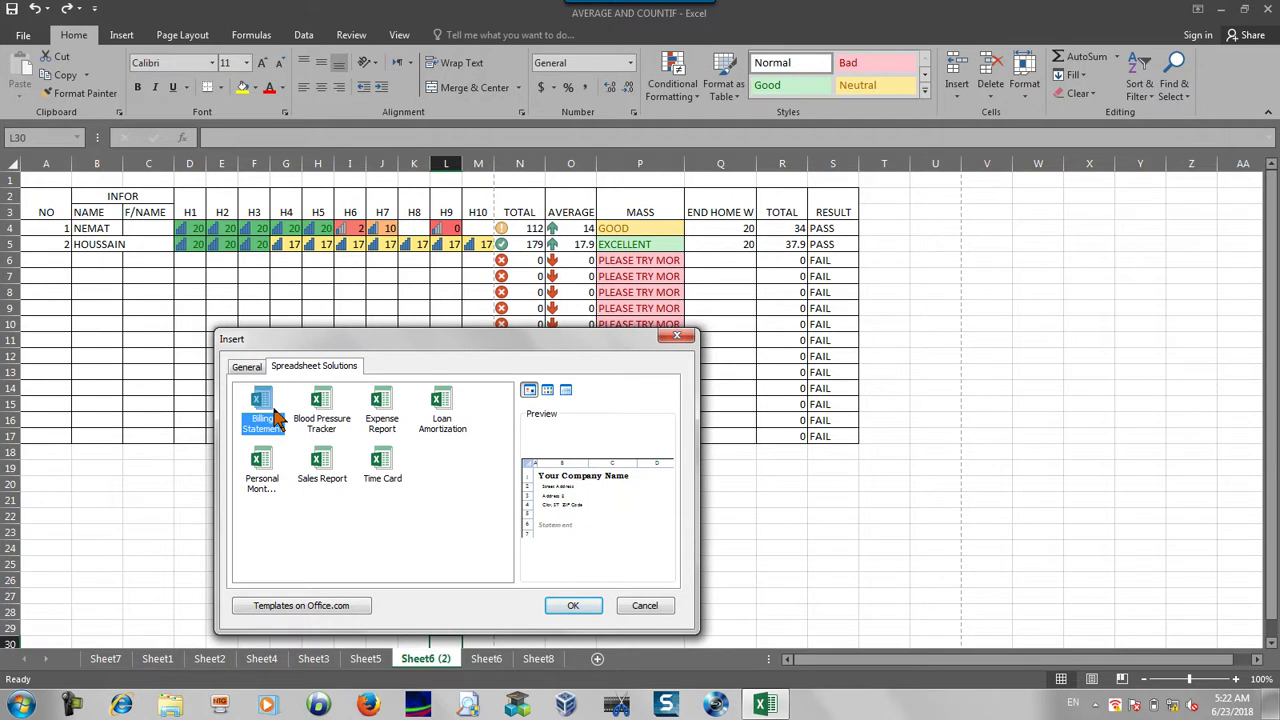
- Launch another Excel window from the Start menu, then show and refresh the desktop twice
click(22, 703)
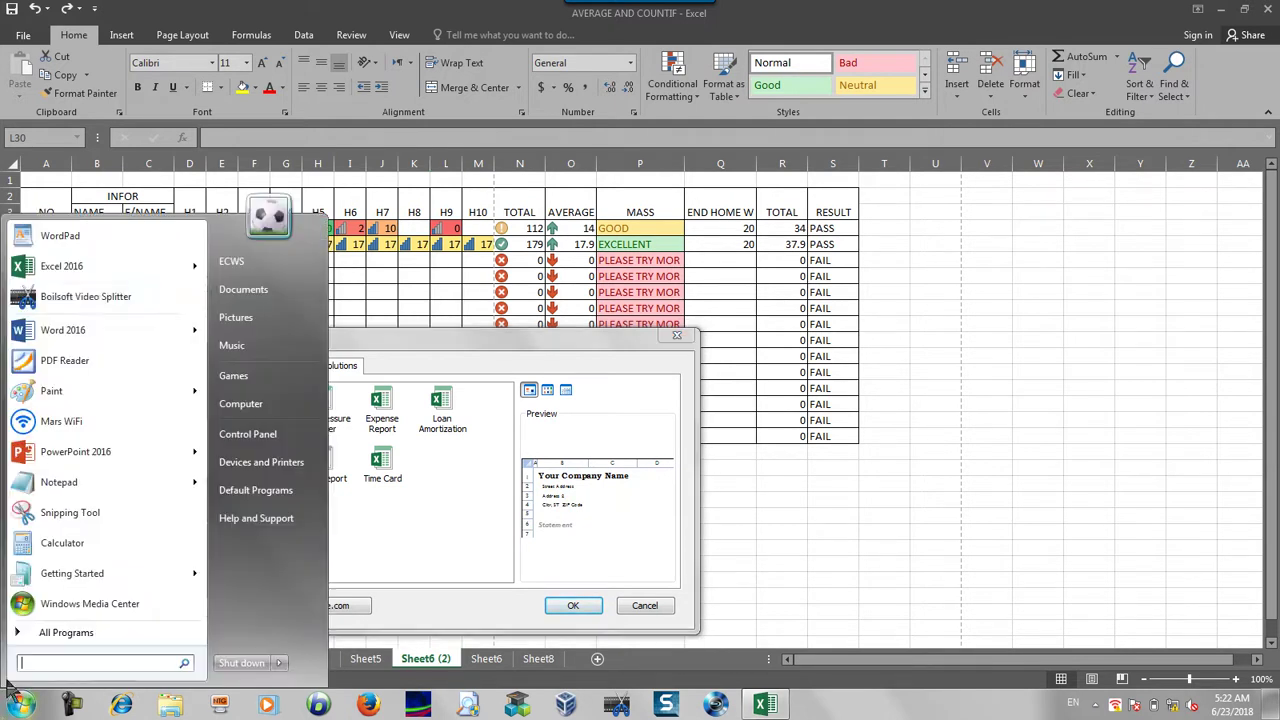
click(67, 262)
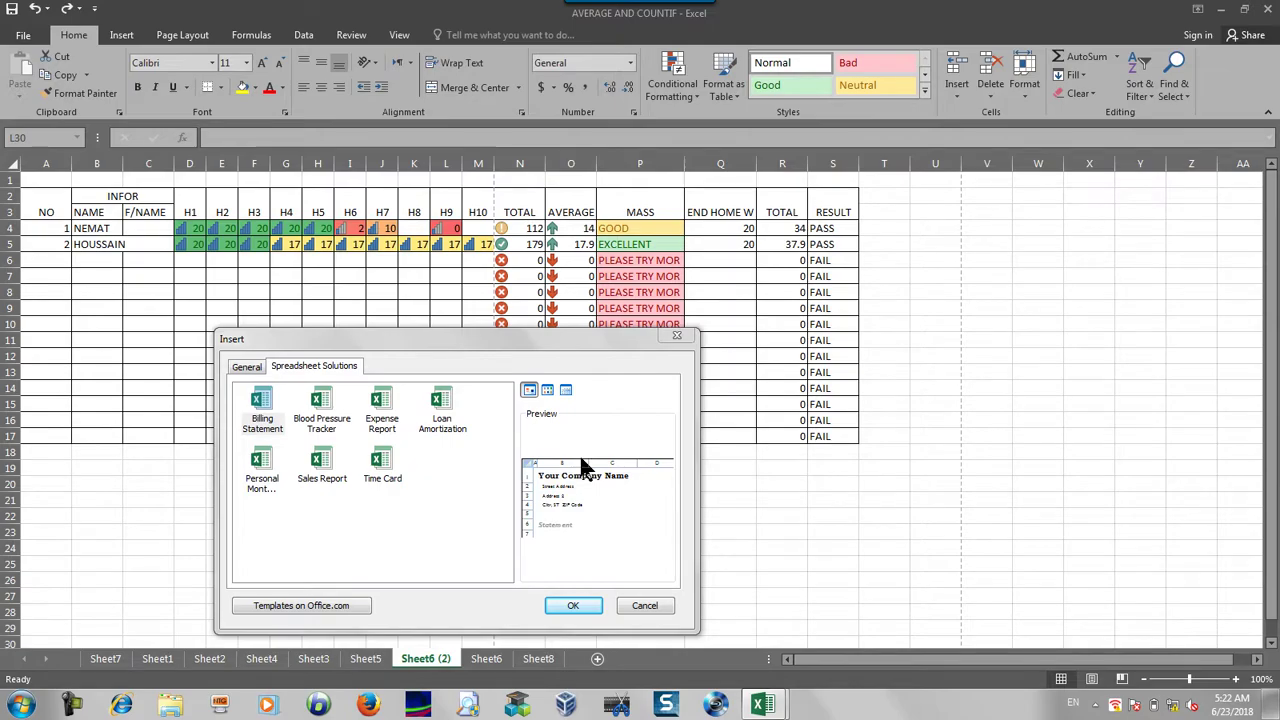
key(super+d)
right_click(618, 298)
click(544, 343)
right_click(537, 298)
click(482, 346)
- Return to the Insert dialog and insert a plain Worksheet as Sheet10
mouse_move(762, 705)
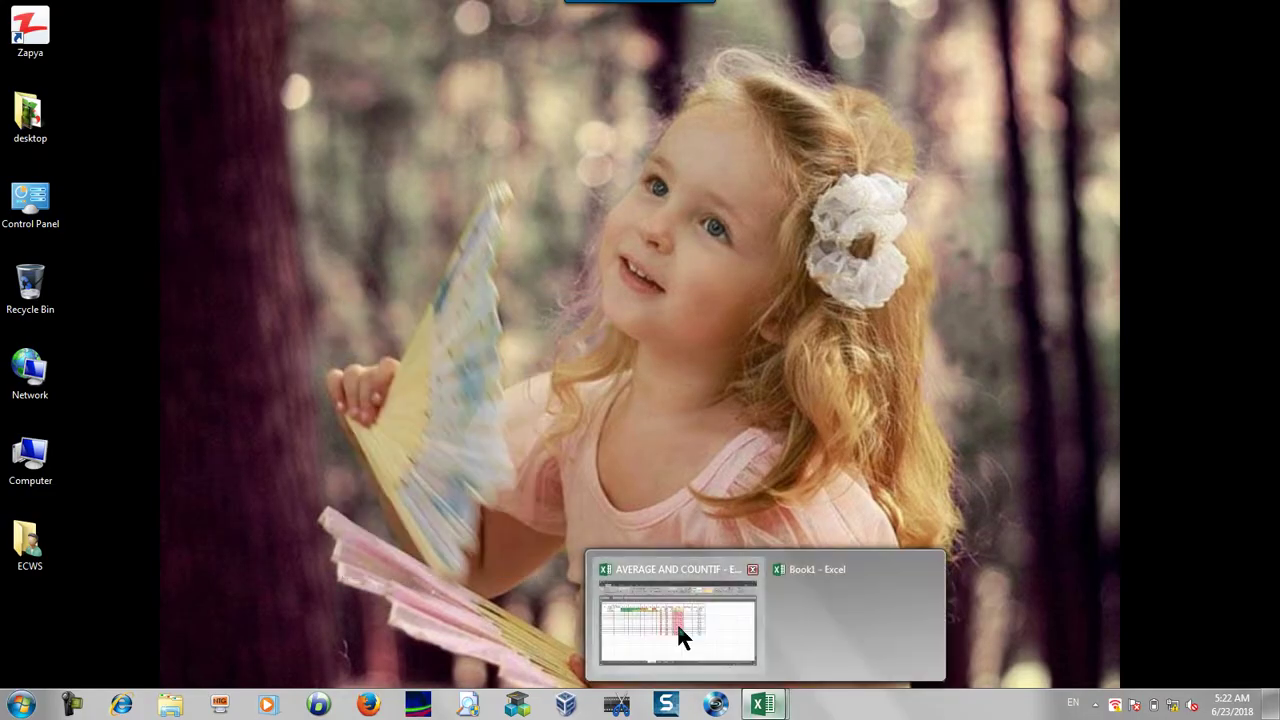
click(676, 620)
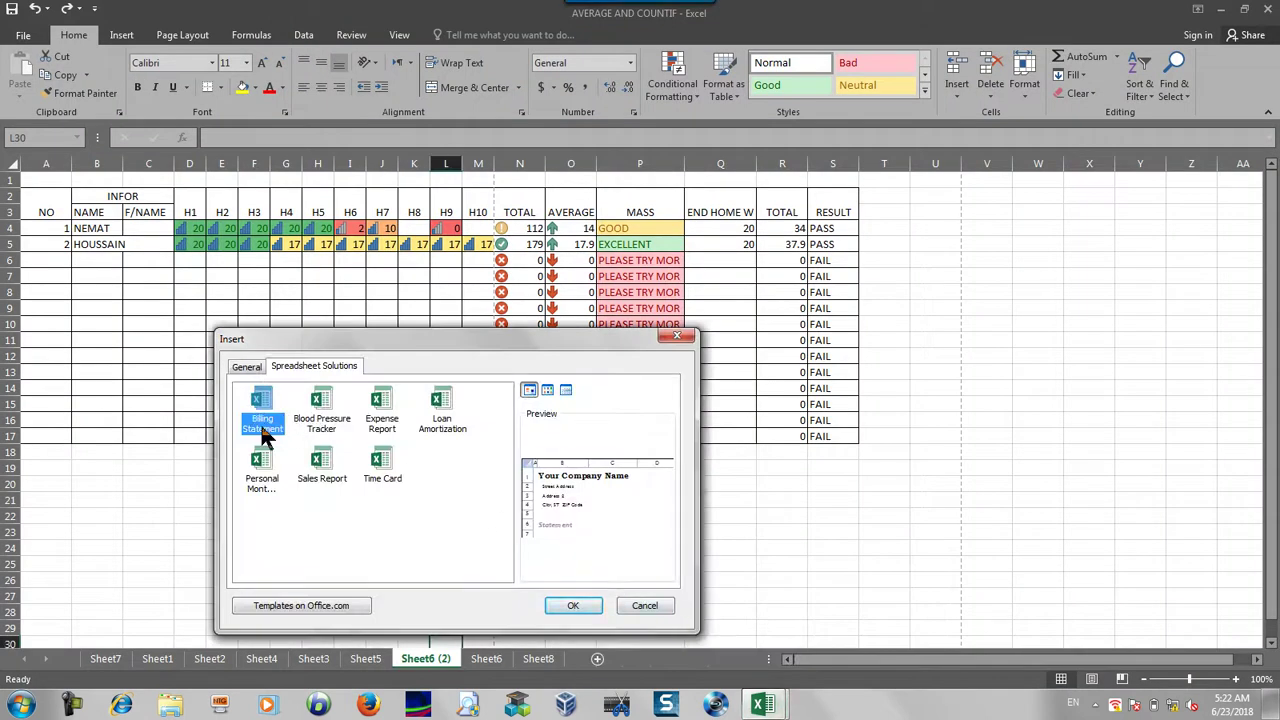
click(247, 367)
click(263, 405)
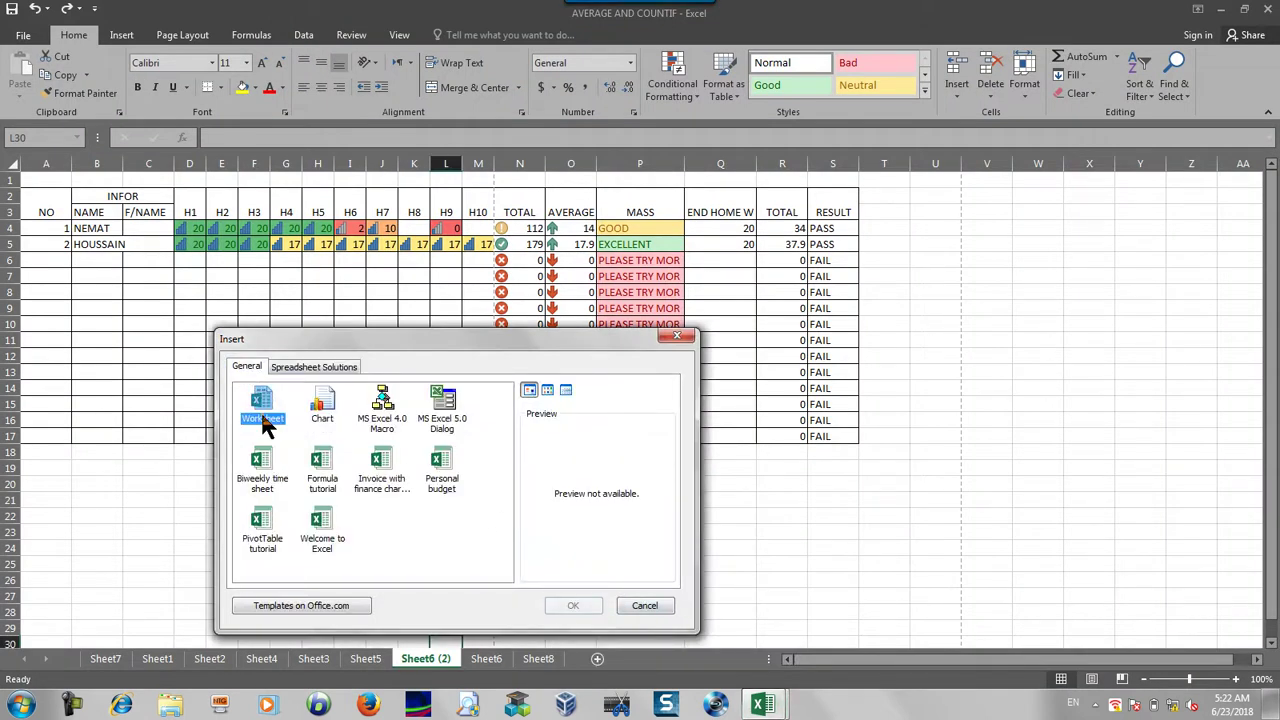
click(561, 608)
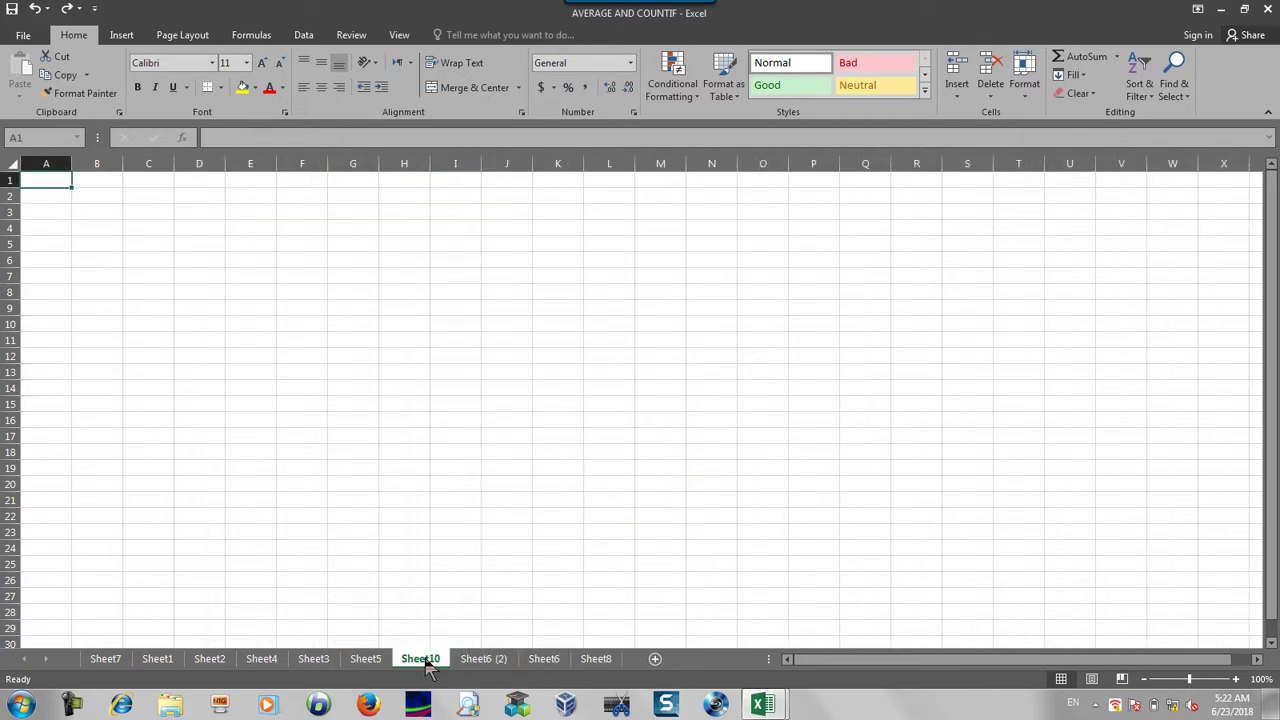
- On Sheet5, select D12 and start renaming the sheet from its tab menu
click(365, 658)
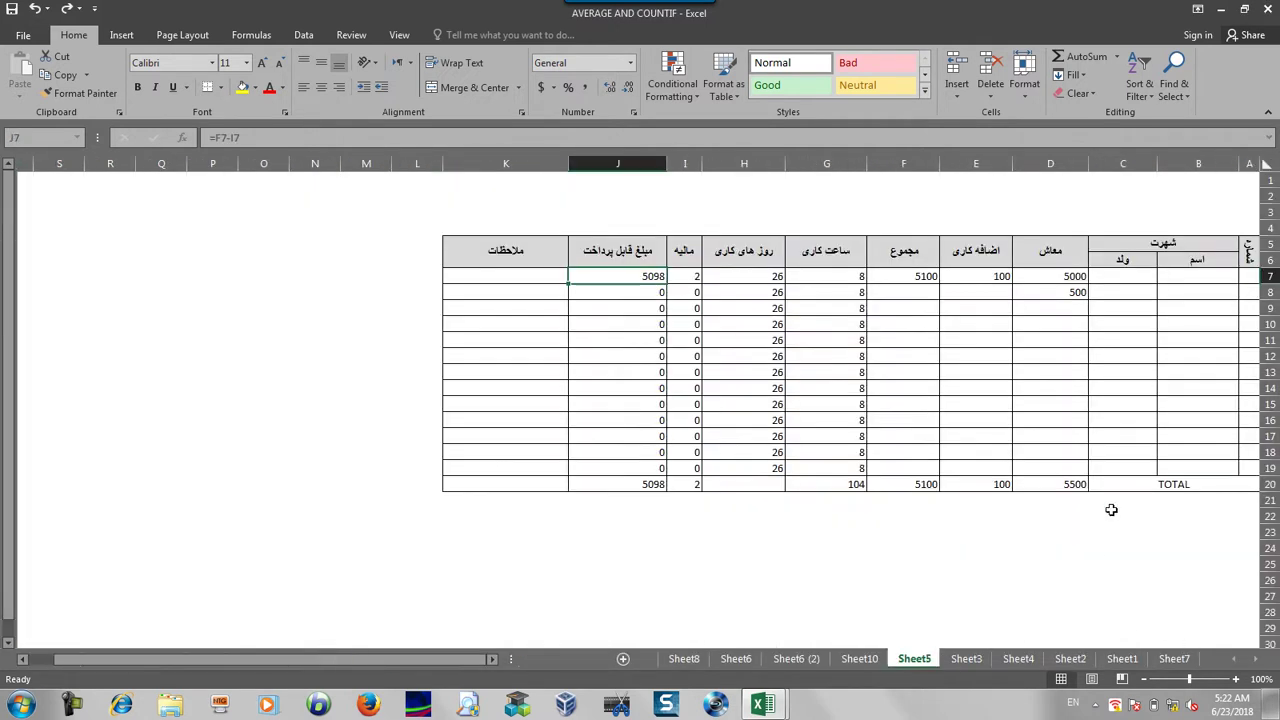
click(1015, 352)
right_click(924, 657)
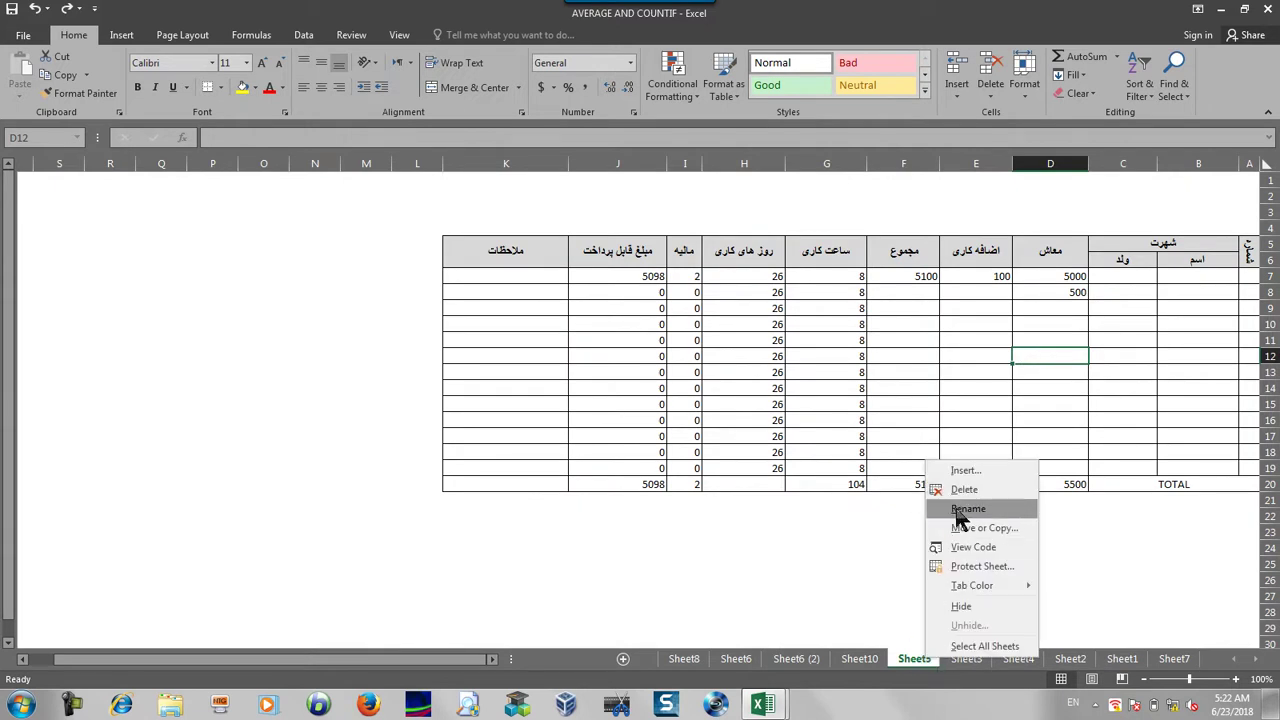
click(957, 510)
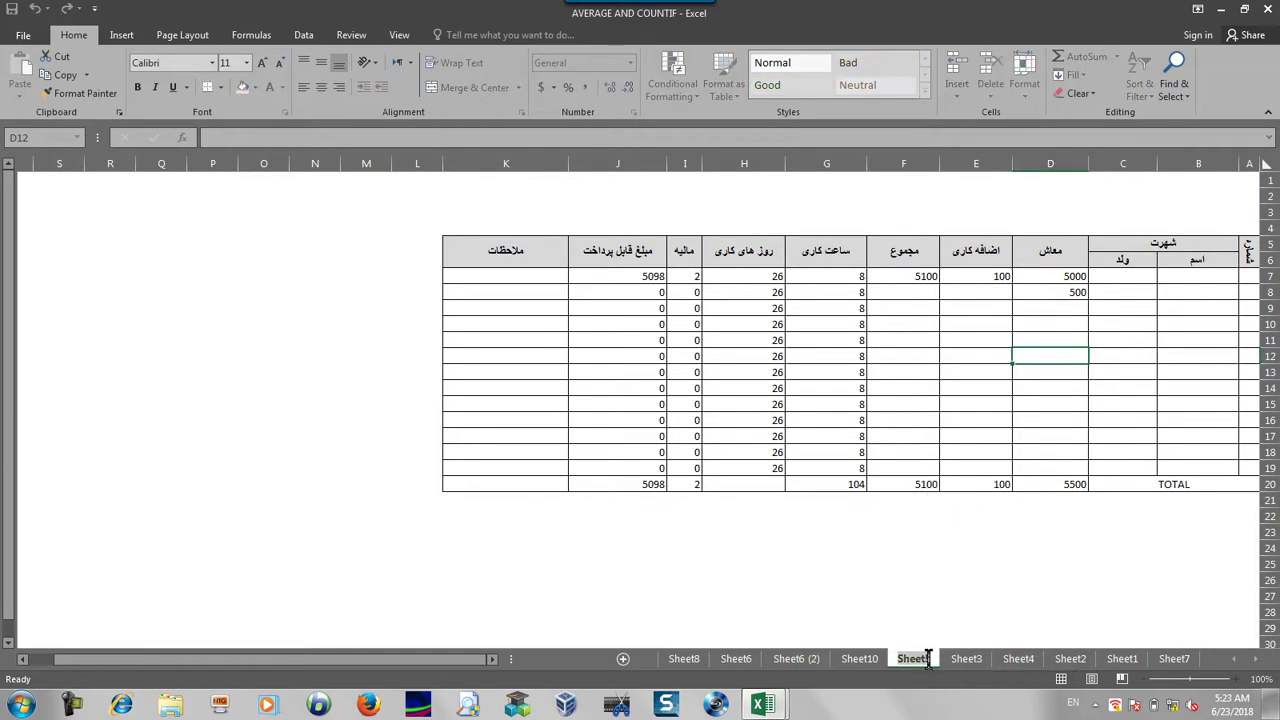
click(966, 658)
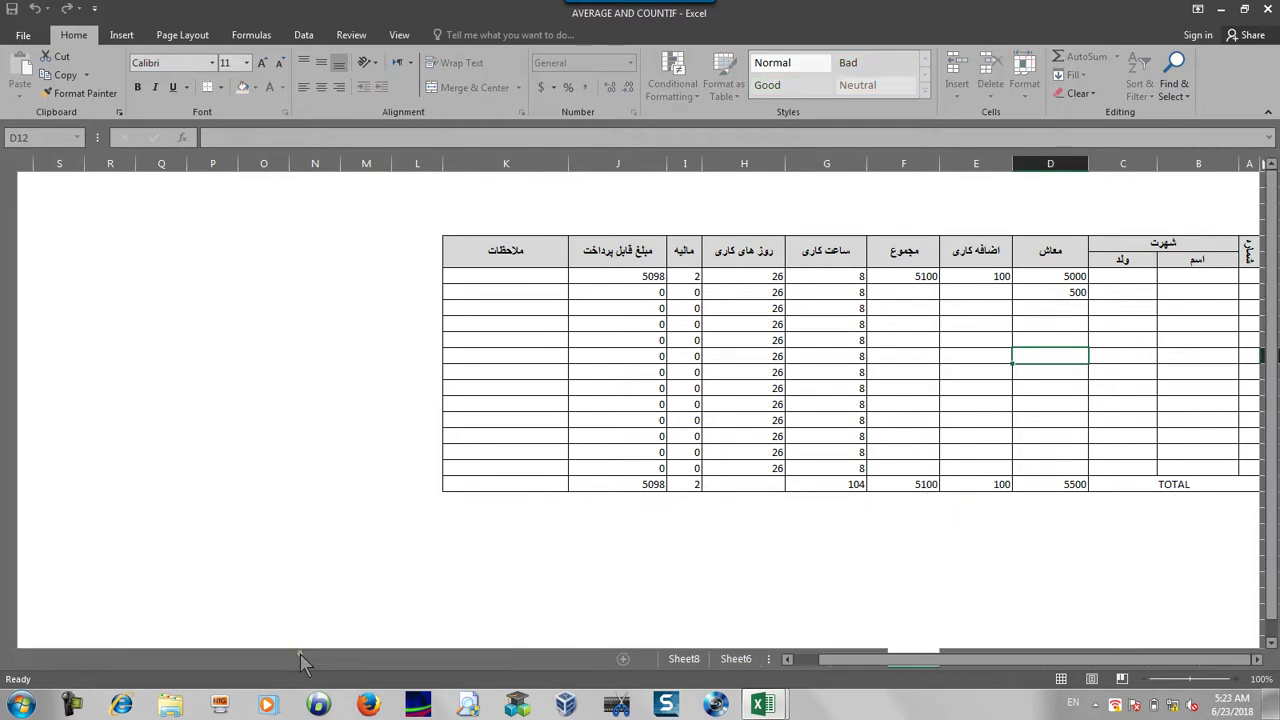
- Switch to the Sheet4 pay table and choose View Code from its tab menu
click(262, 659)
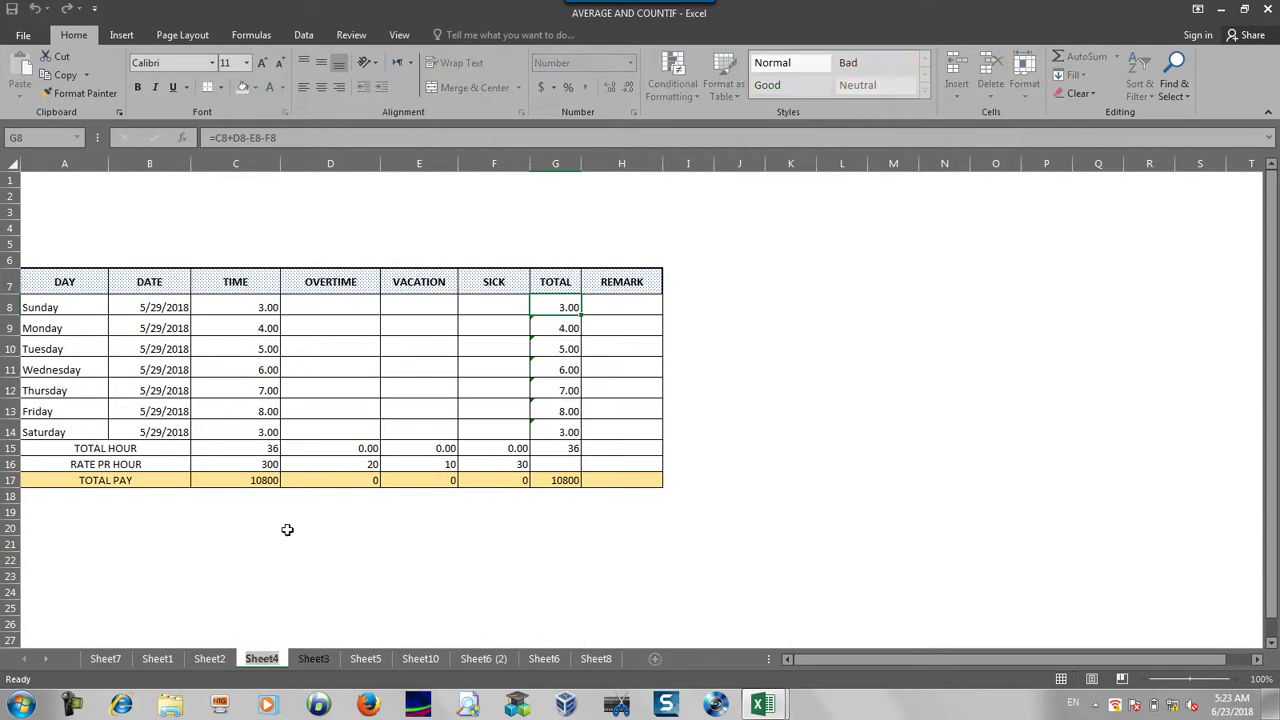
click(312, 659)
right_click(268, 660)
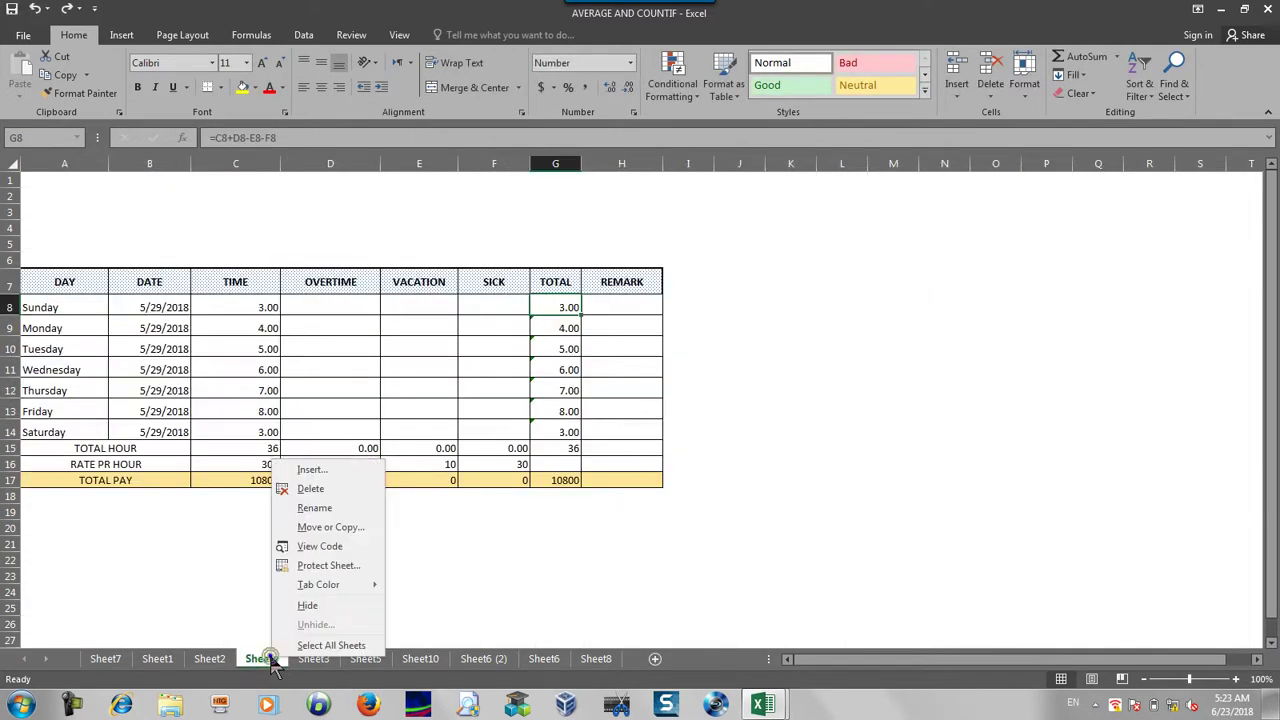
click(328, 550)
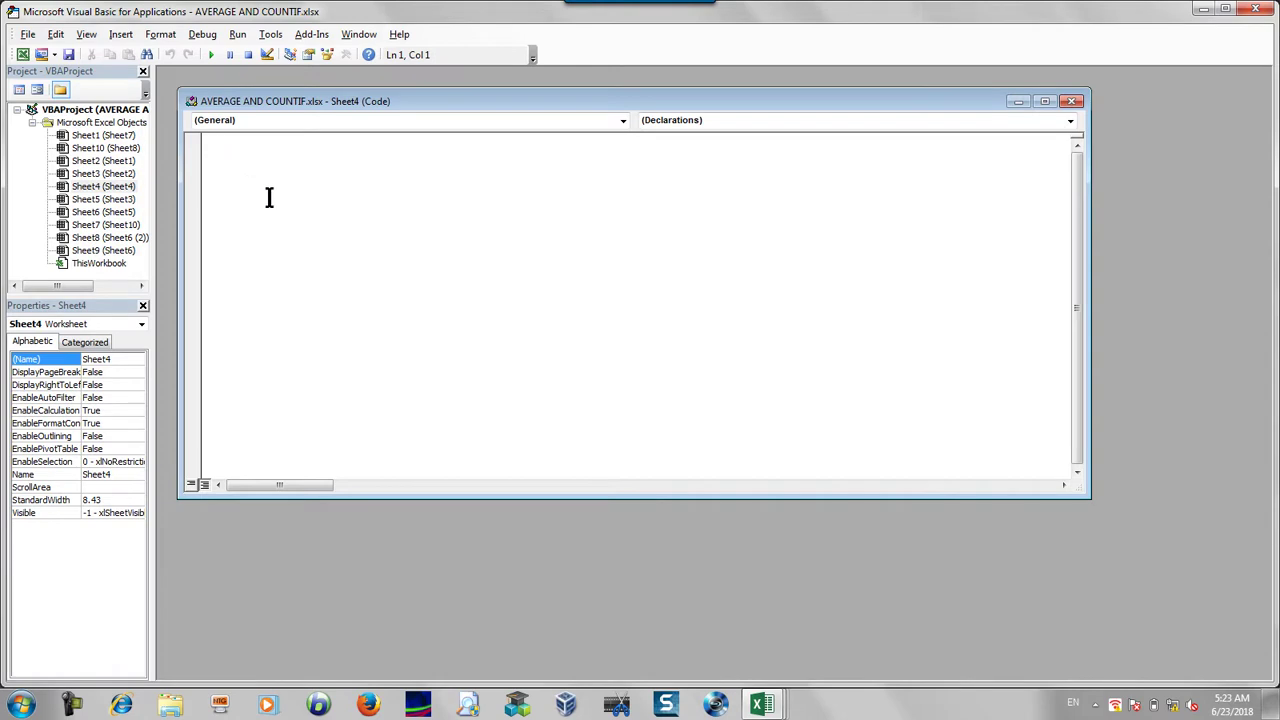
click(1070, 101)
click(1255, 9)
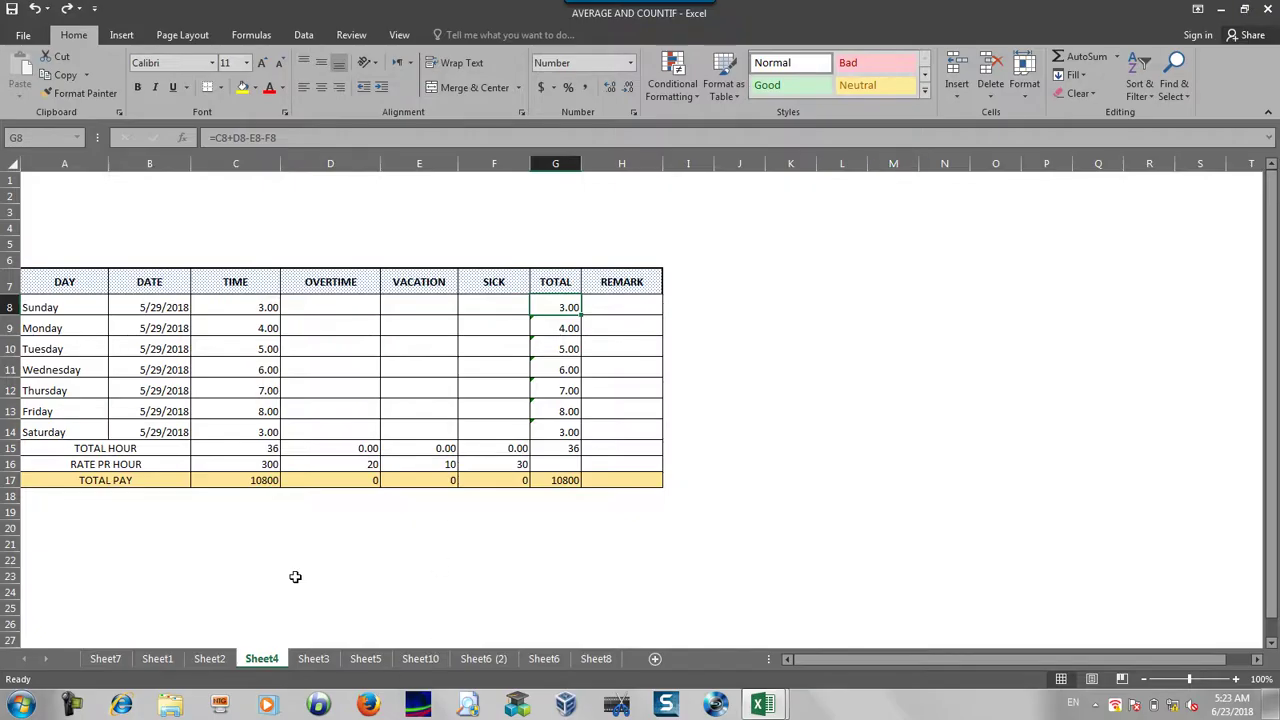
- Open Protect Sheet for Sheet2, tick then untick Format cells, and close the dialog
click(210, 658)
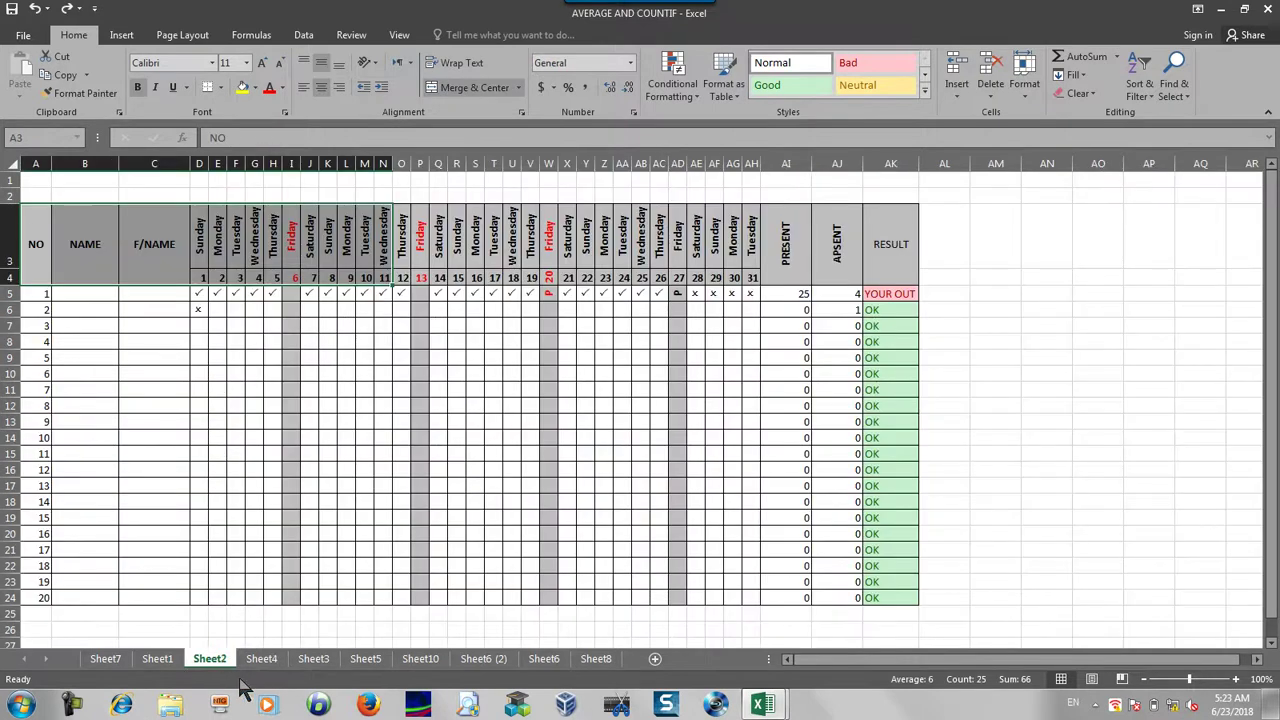
right_click(209, 656)
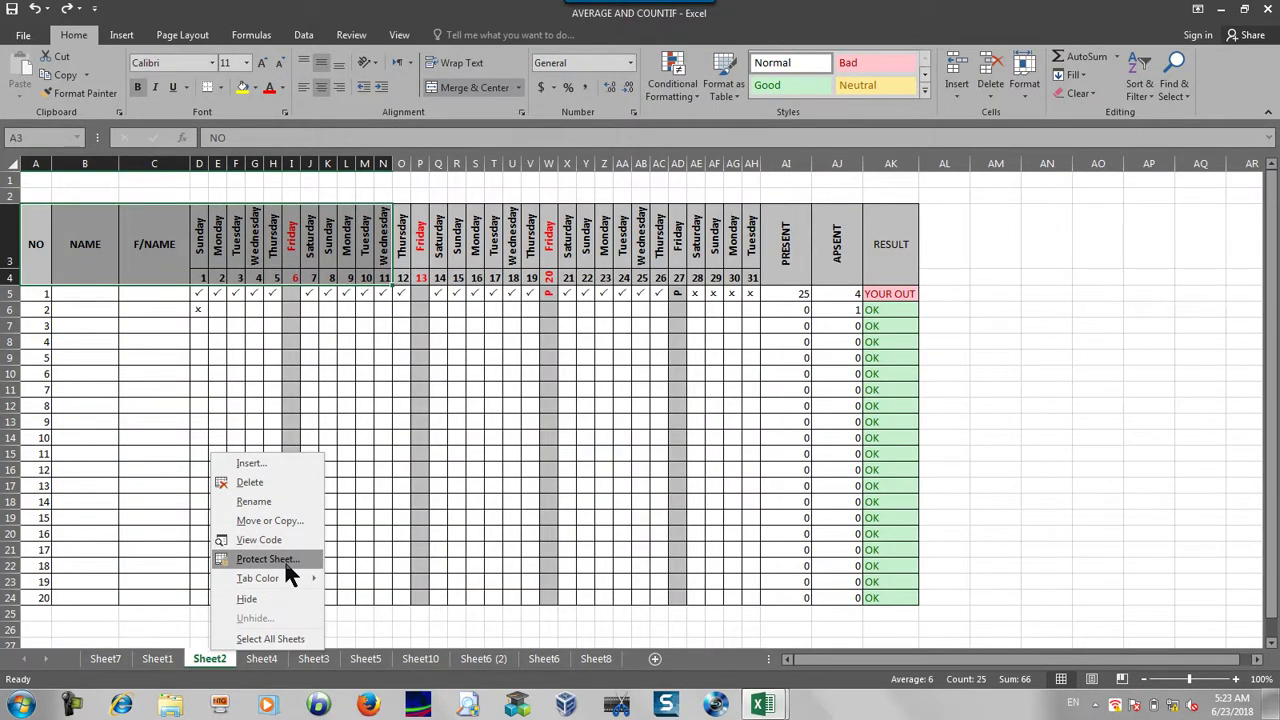
click(286, 563)
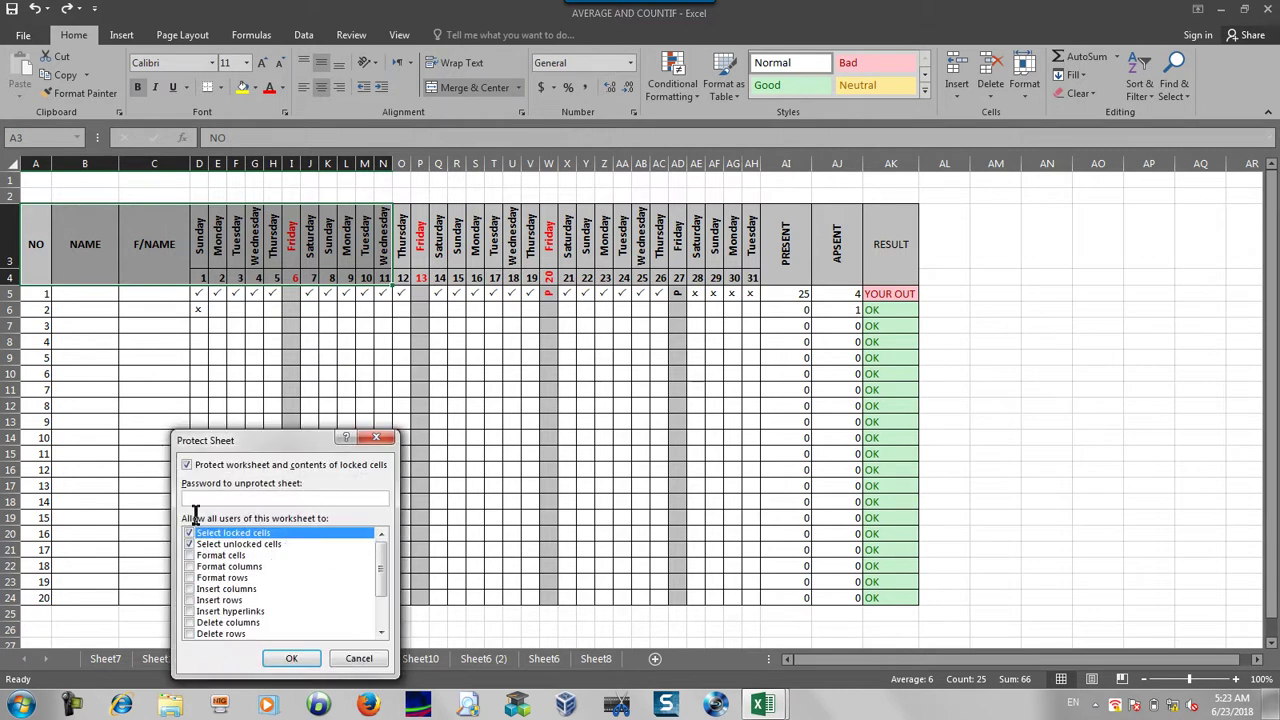
drag(219, 452, 262, 233)
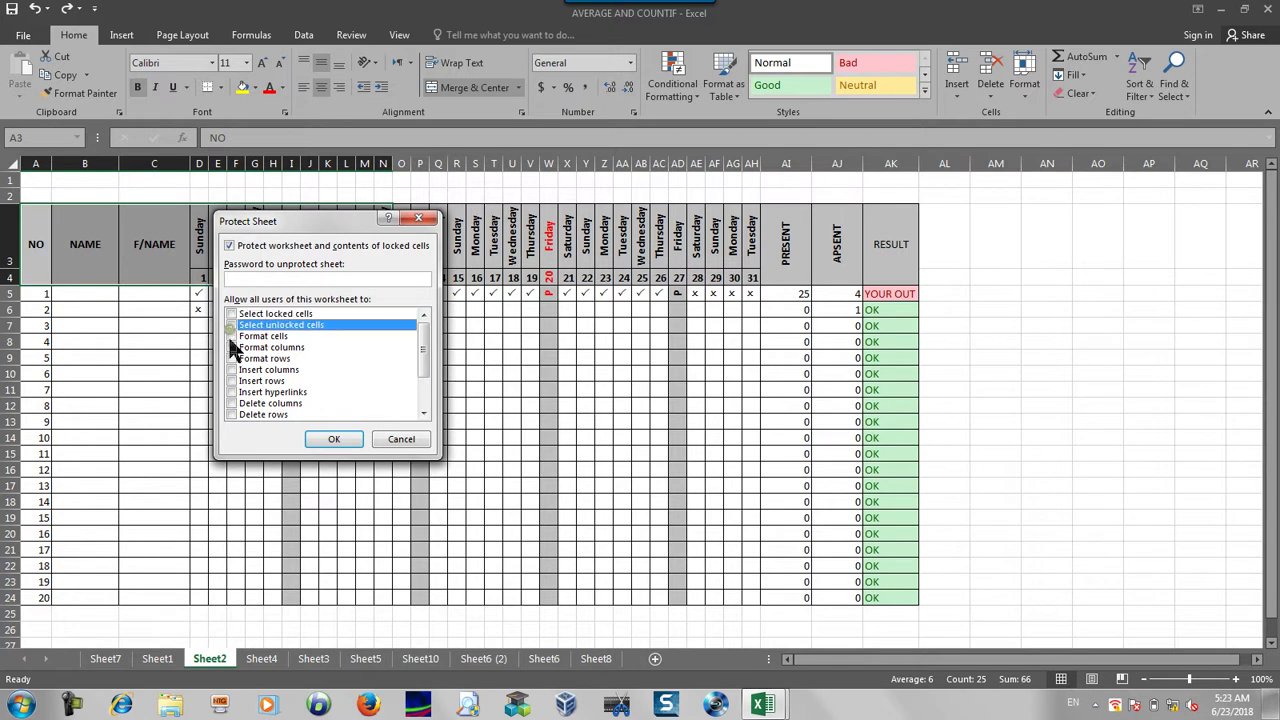
click(232, 336)
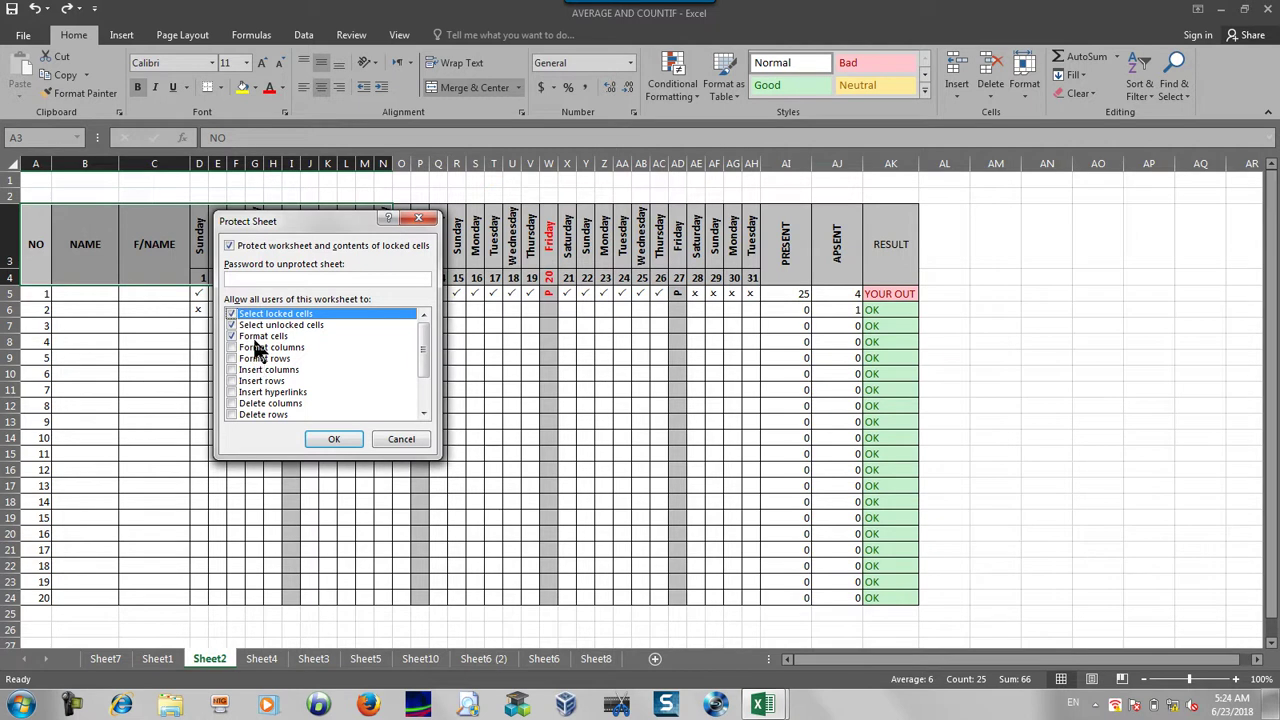
click(262, 336)
click(232, 336)
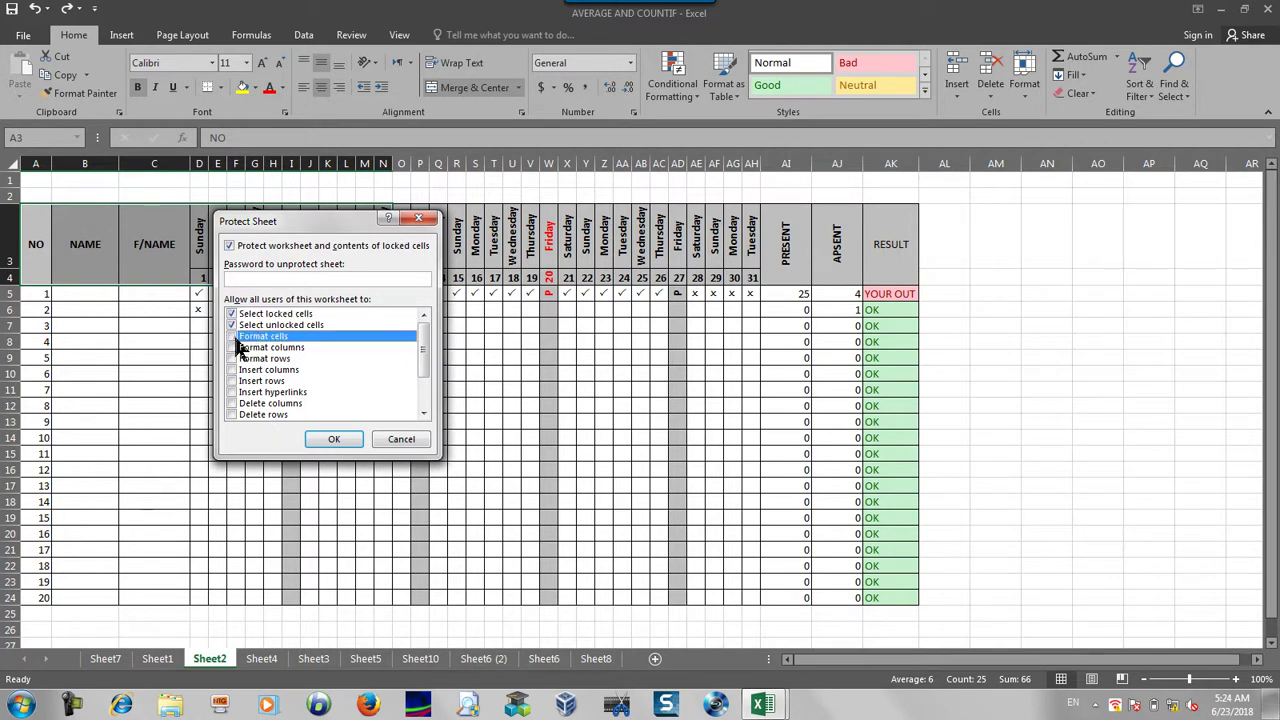
click(254, 278)
click(392, 447)
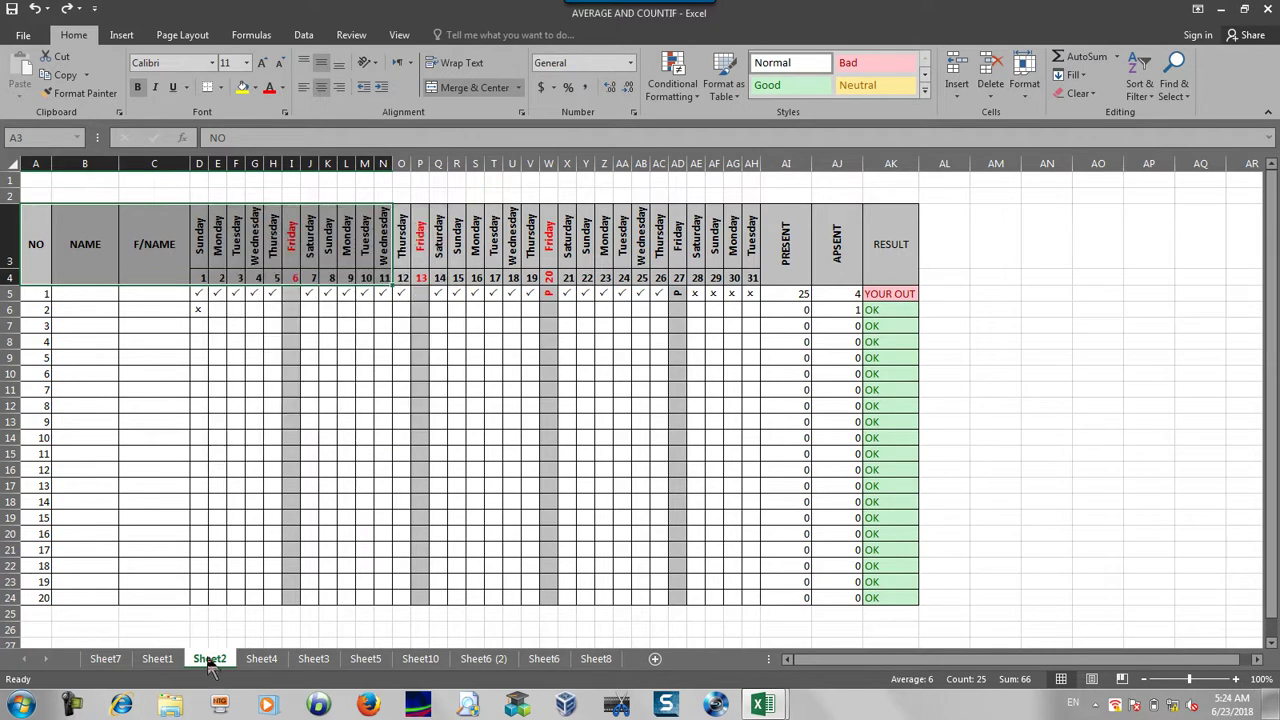
- Open and dismiss Sheet2's tab menu, then browse through the sheet tabs back to Sheet1
right_click(209, 660)
mouse_move(246, 592)
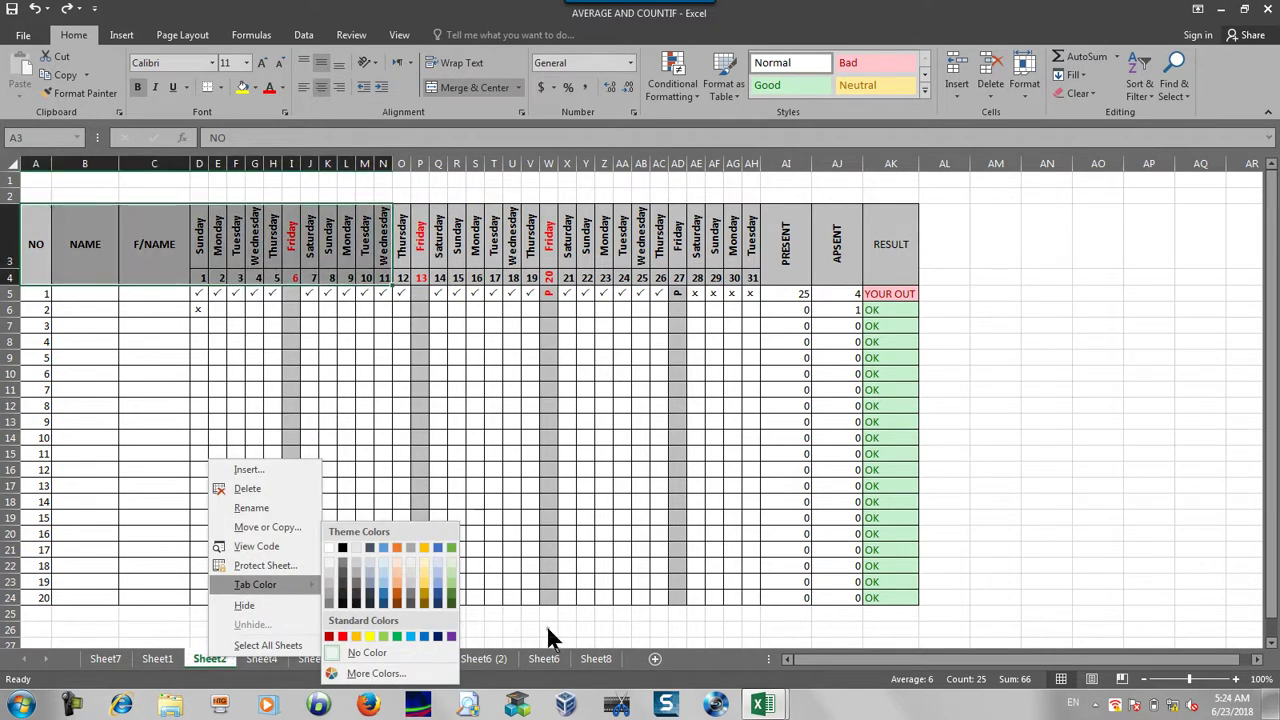
click(465, 665)
click(483, 659)
click(420, 659)
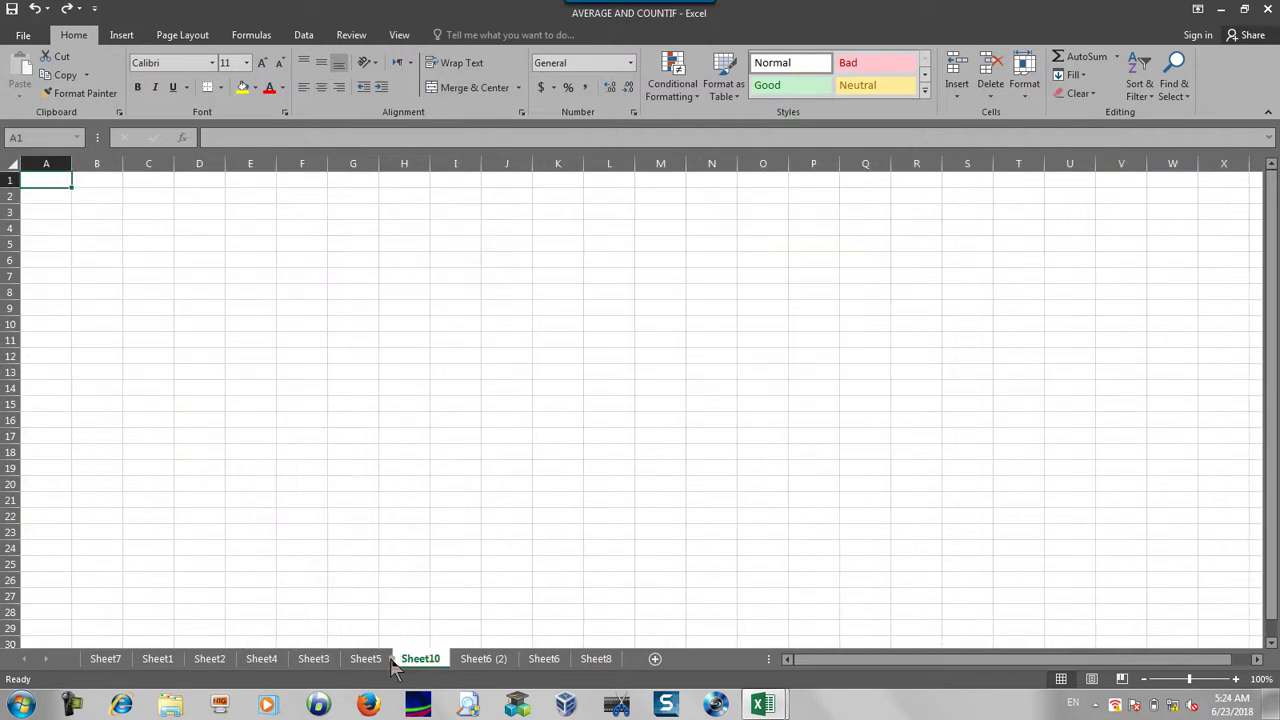
click(880, 660)
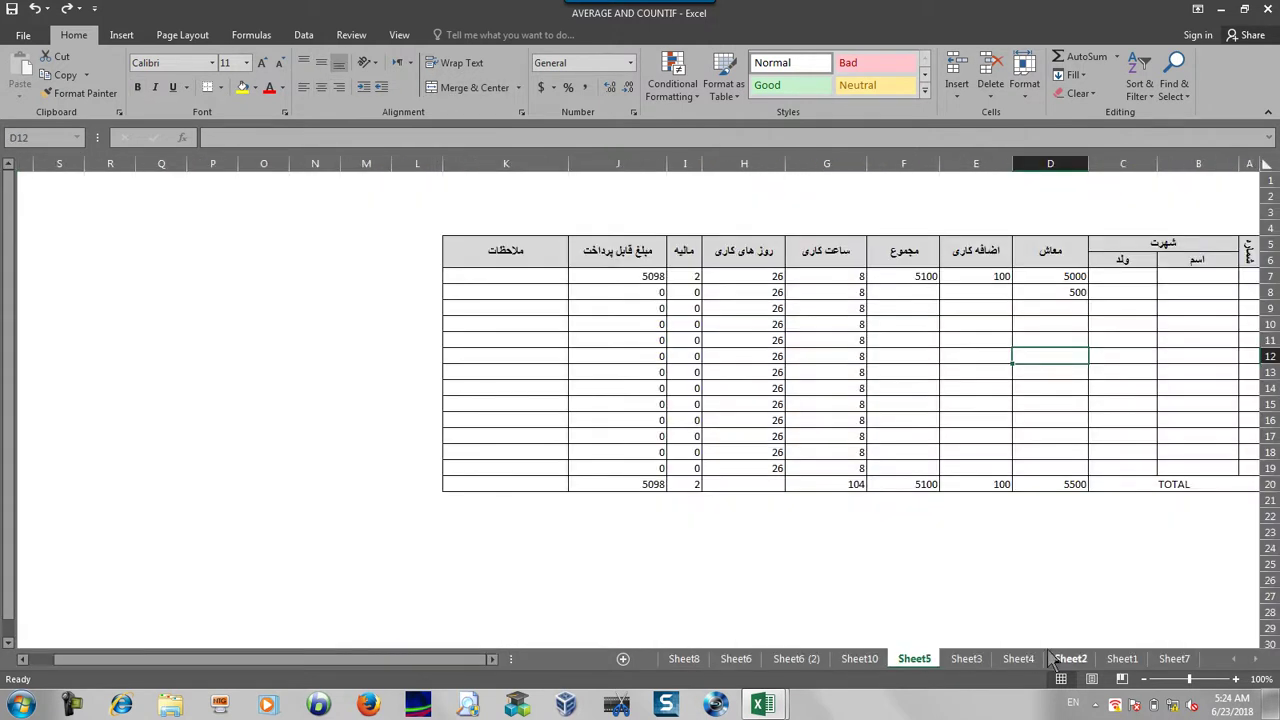
click(209, 659)
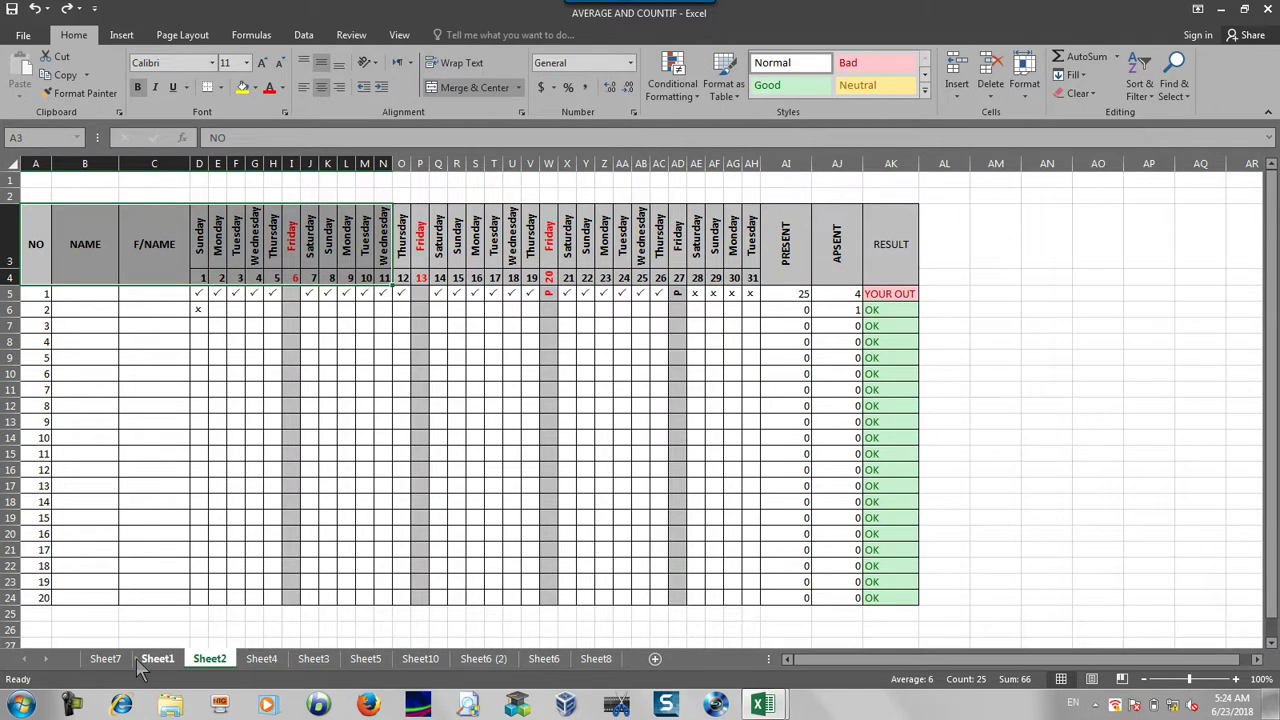
click(145, 662)
click(104, 659)
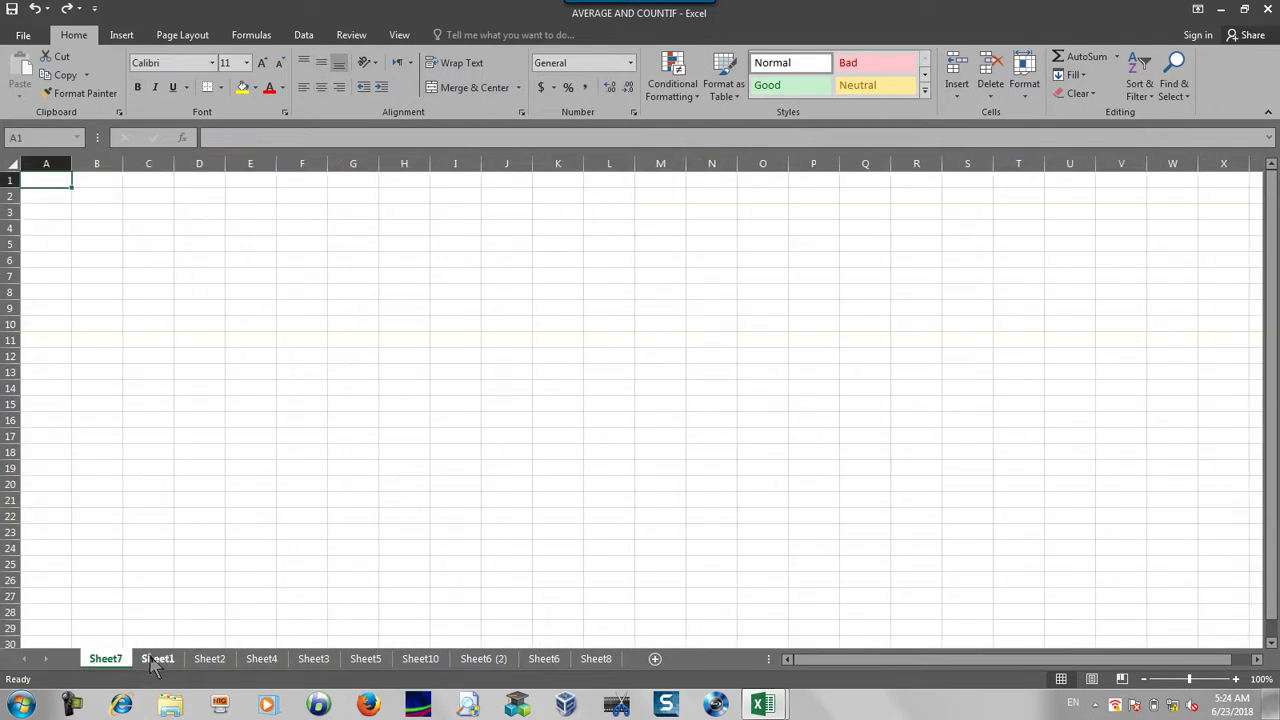
click(157, 661)
- Set tab colours: Sheet1 blue, Sheet2 black and Sheet4 red
right_click(157, 664)
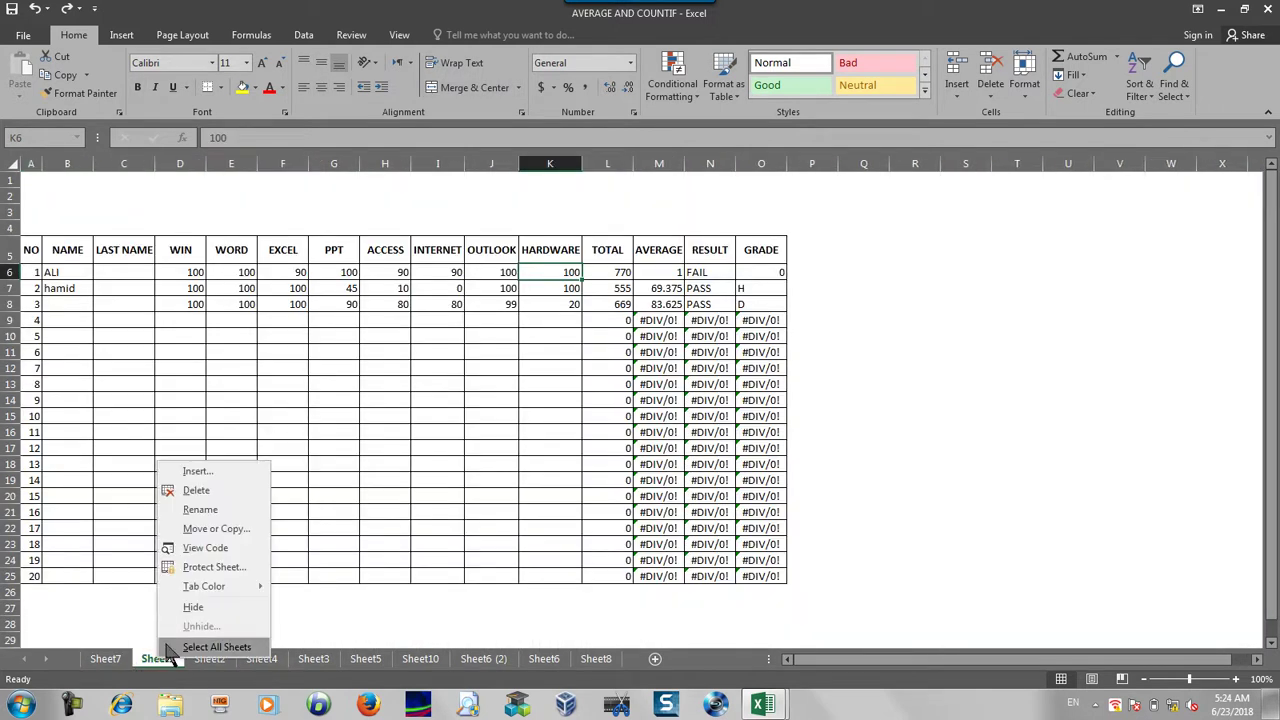
mouse_move(230, 587)
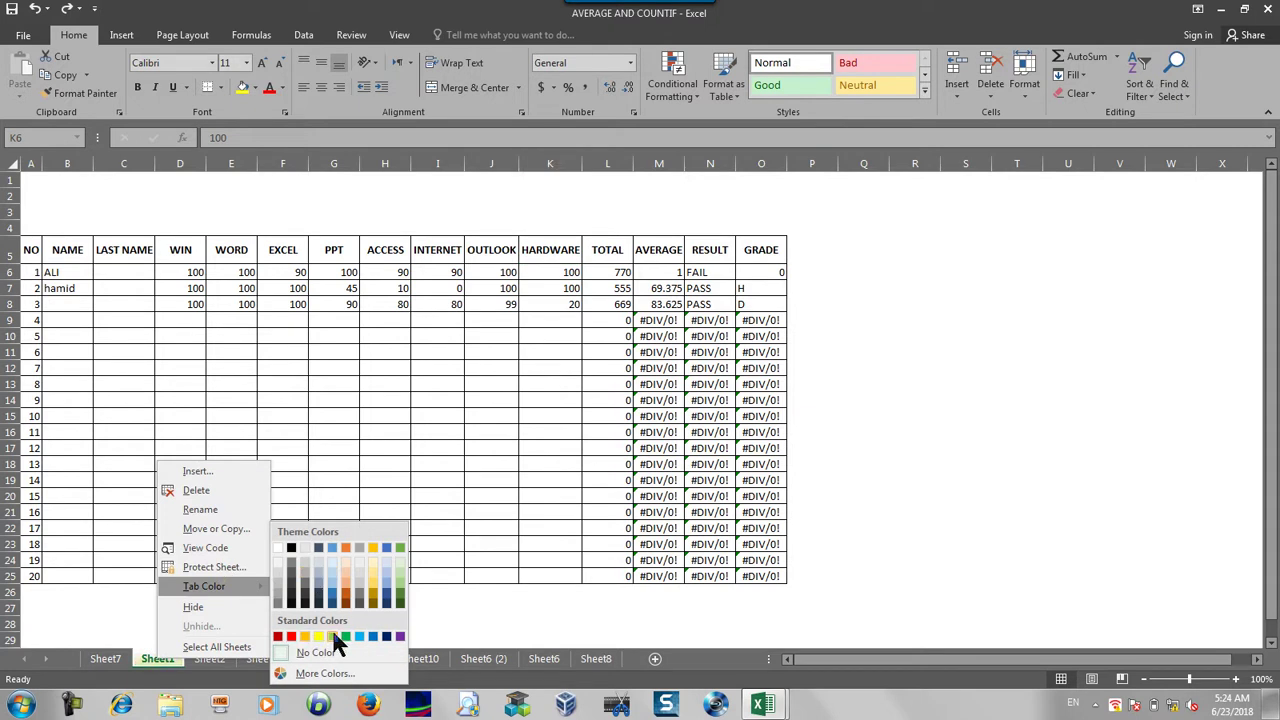
click(388, 556)
click(207, 658)
right_click(205, 658)
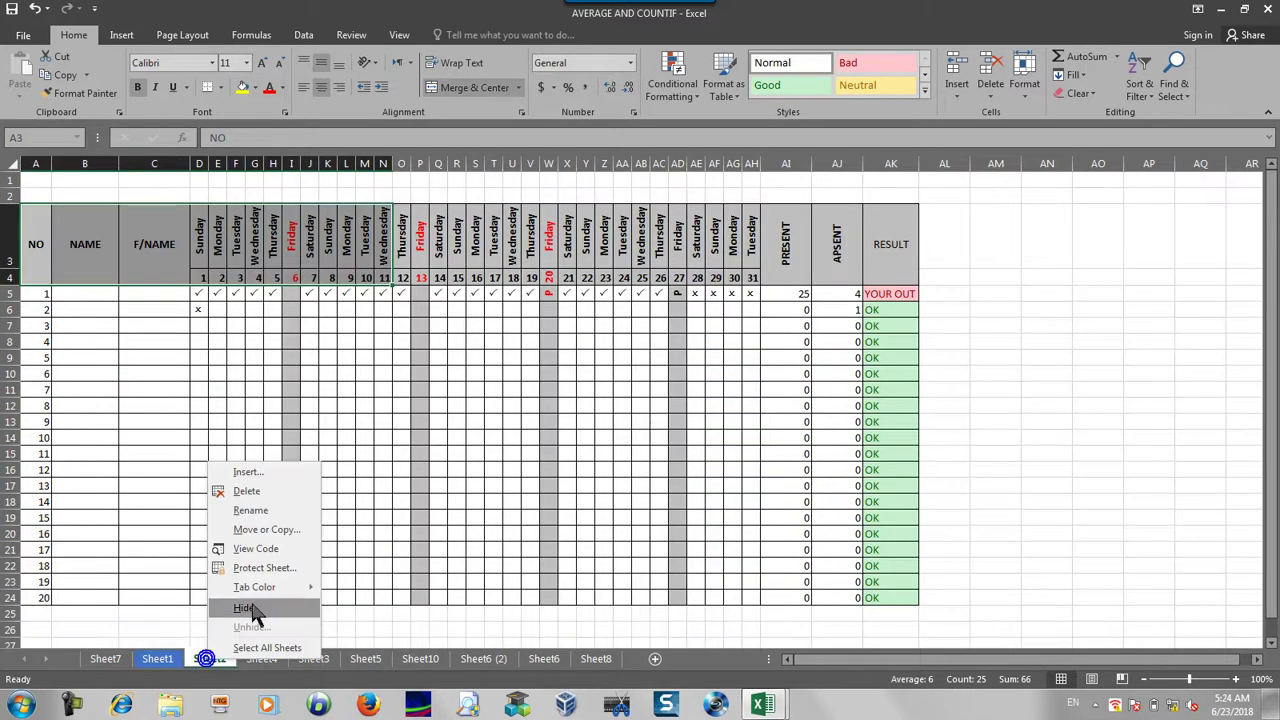
mouse_move(285, 590)
click(343, 600)
click(258, 660)
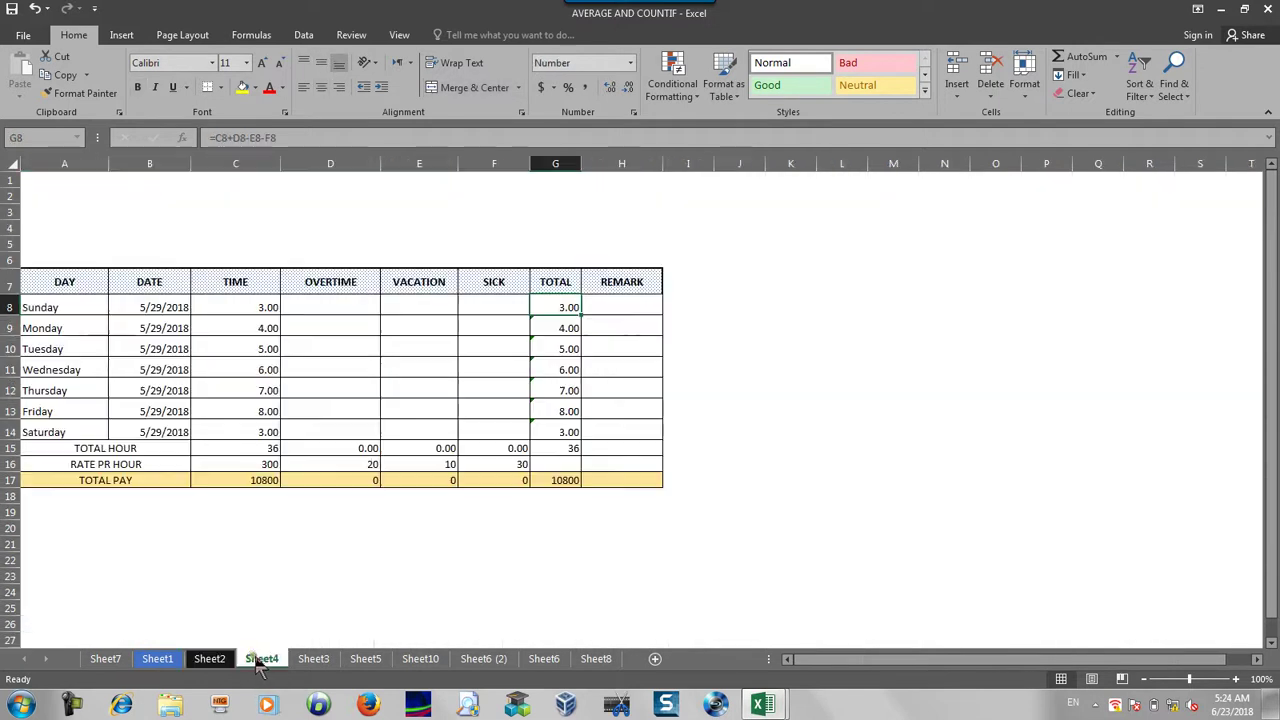
right_click(257, 662)
mouse_move(340, 590)
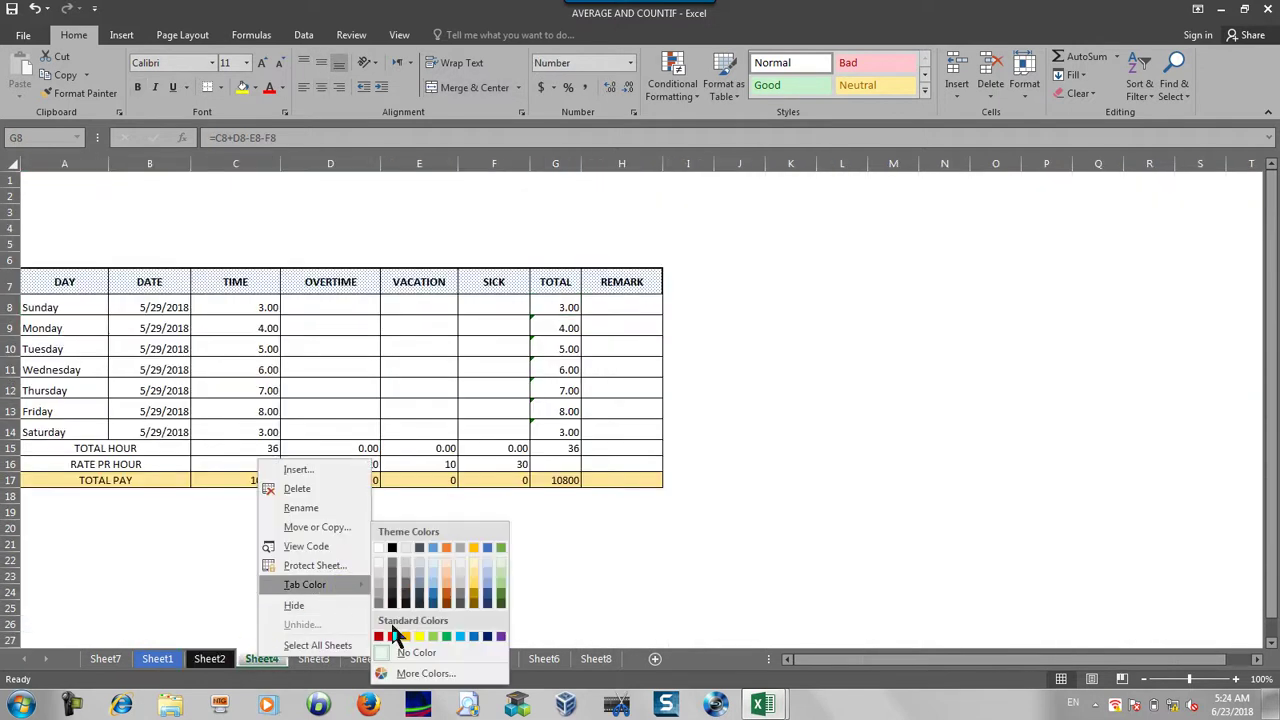
click(393, 633)
- Give Sheet5's tab a custom dark teal (Red 41, Green 127, Blue 119) via More Colors
click(314, 660)
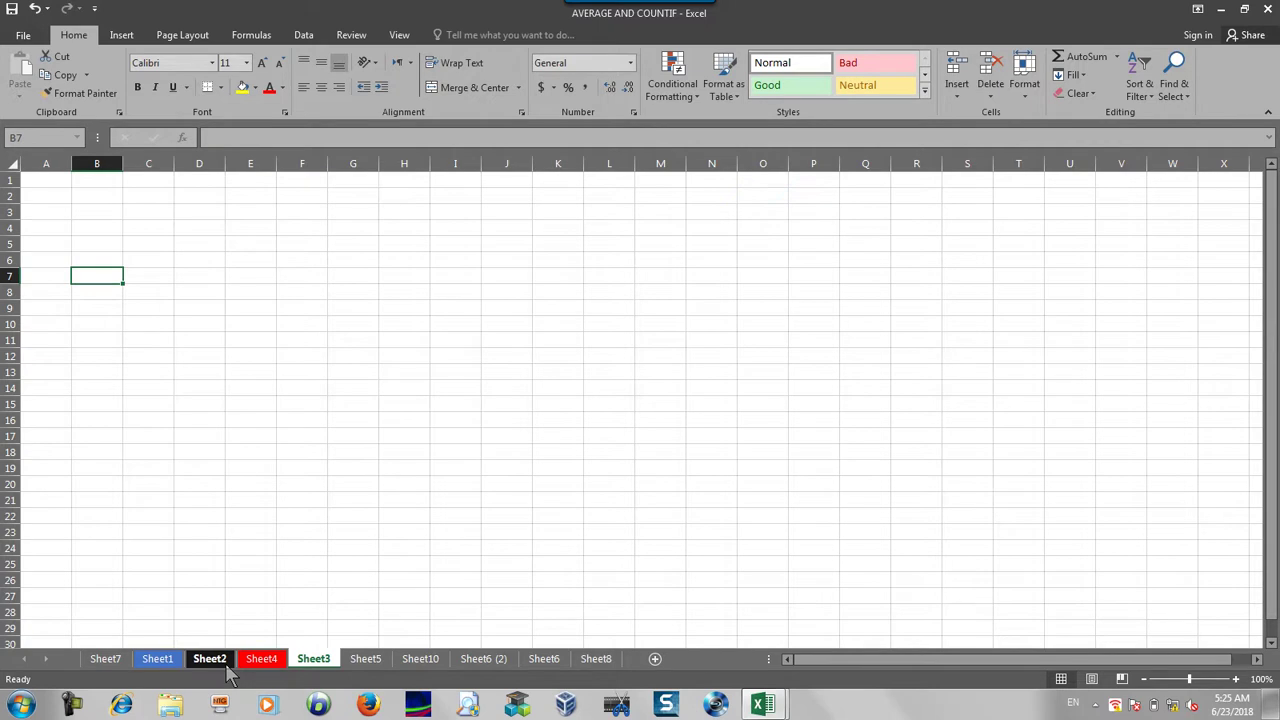
click(362, 662)
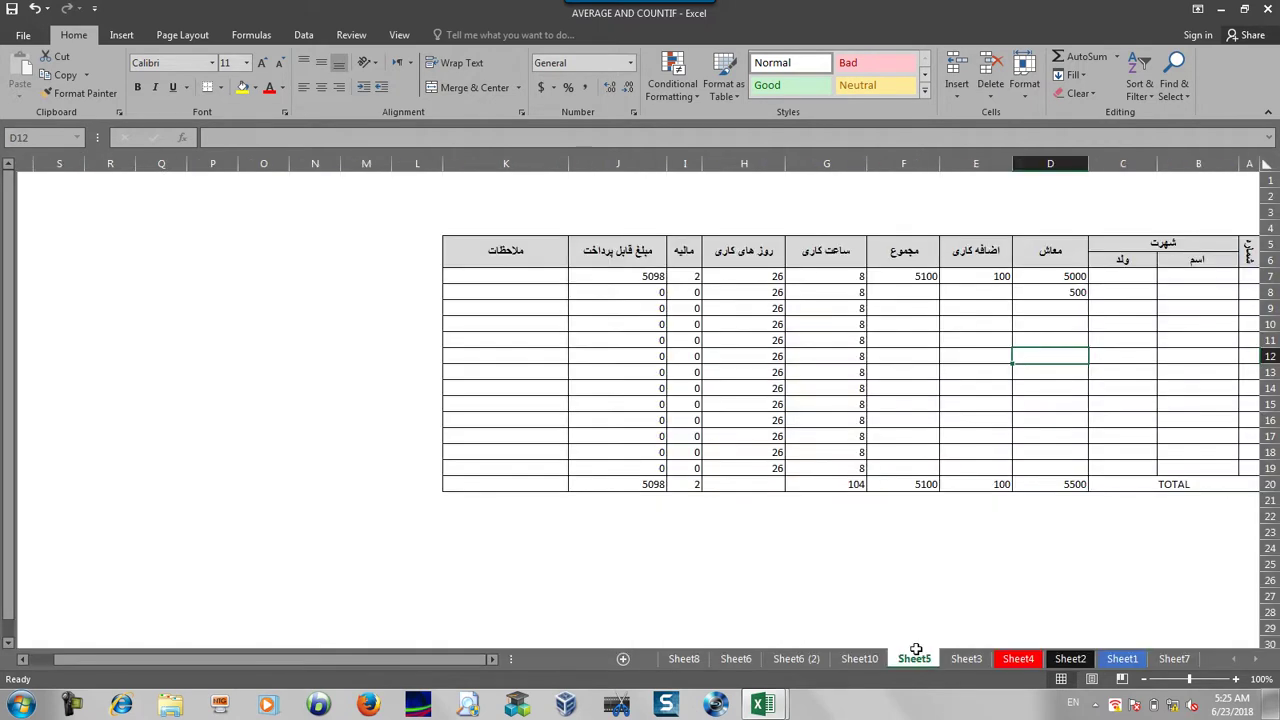
right_click(914, 657)
mouse_move(953, 596)
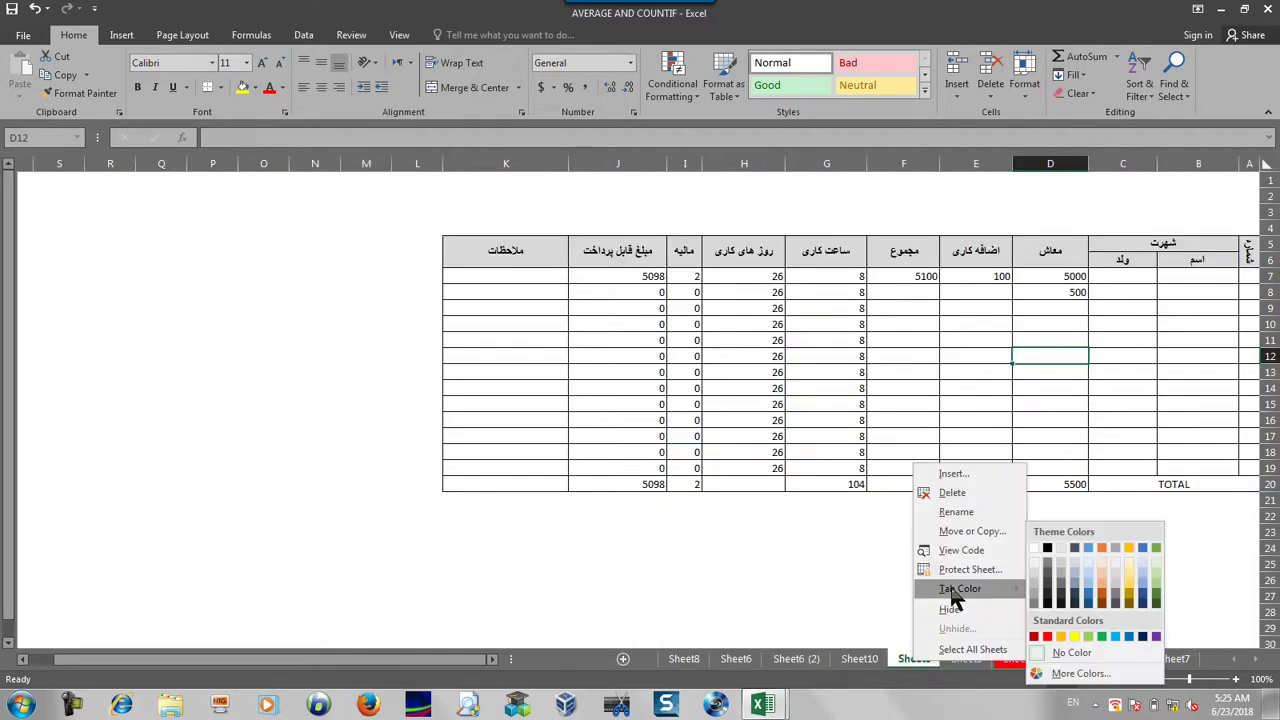
click(1075, 674)
click(808, 320)
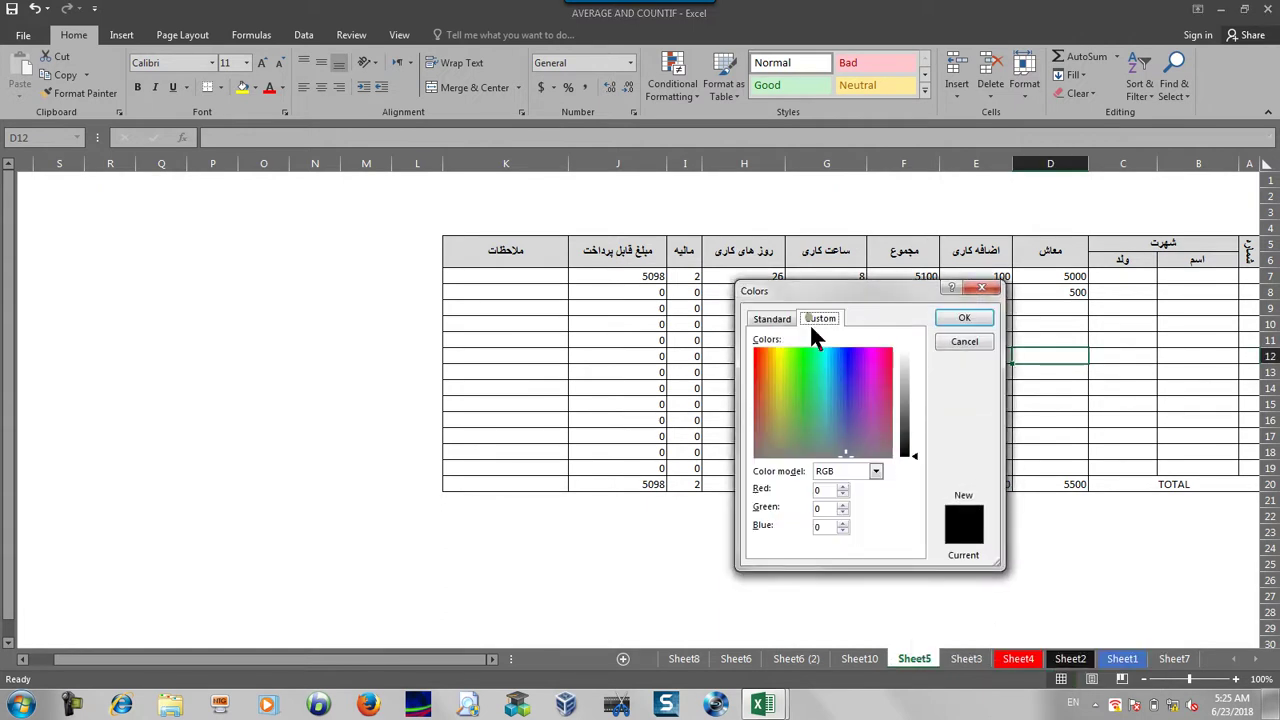
drag(849, 456, 819, 398)
drag(905, 440, 910, 428)
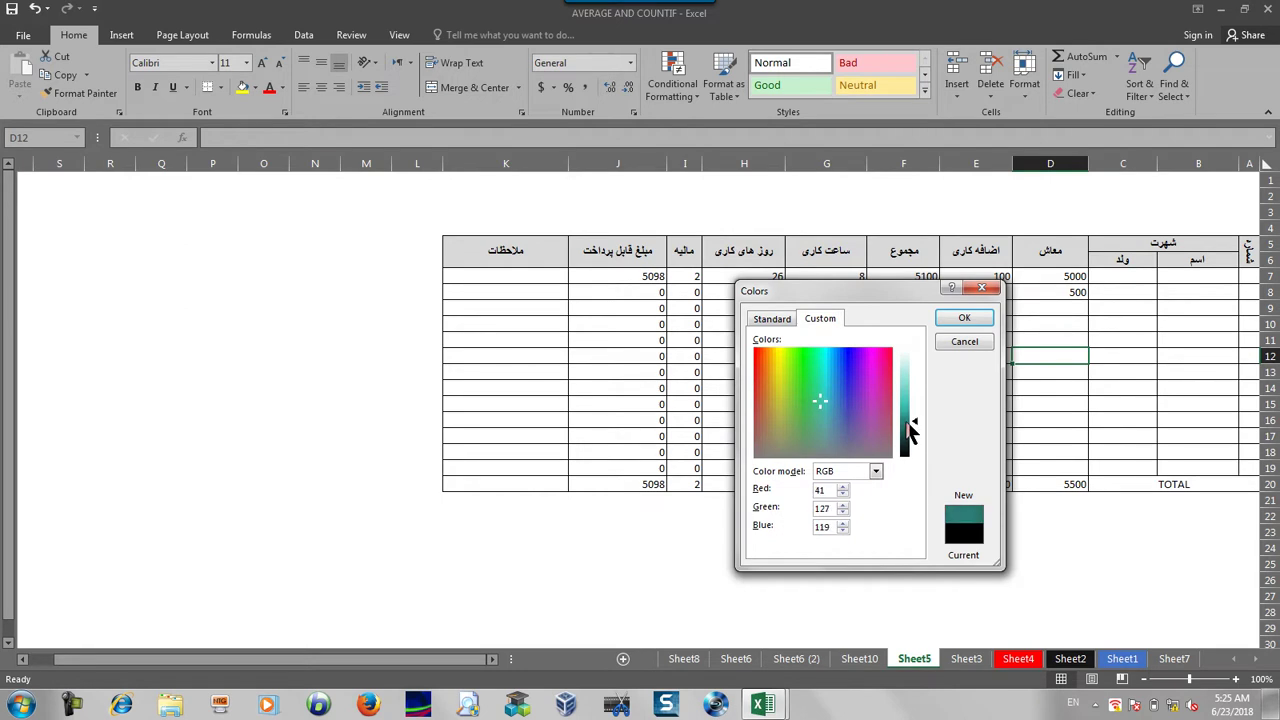
click(963, 318)
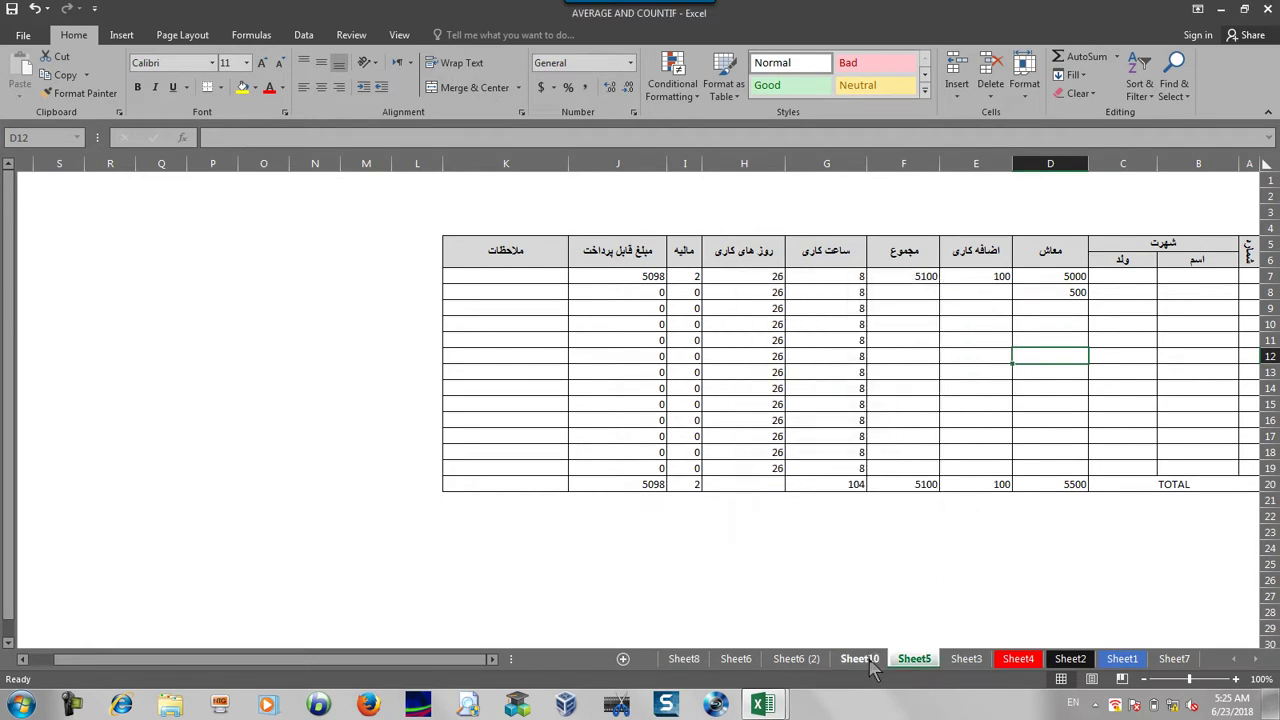
click(859, 659)
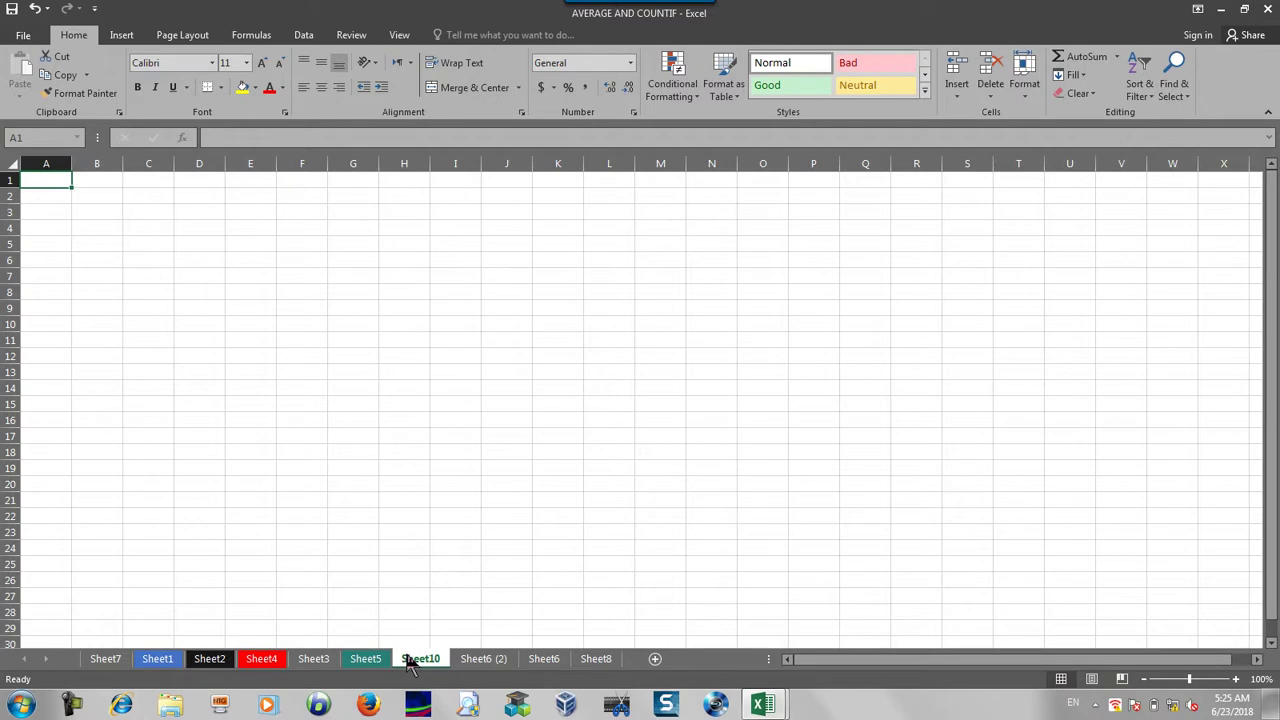
- Dismiss Sheet10's tab menu, then hide Sheet5
right_click(410, 660)
key(Escape)
click(375, 661)
right_click(926, 655)
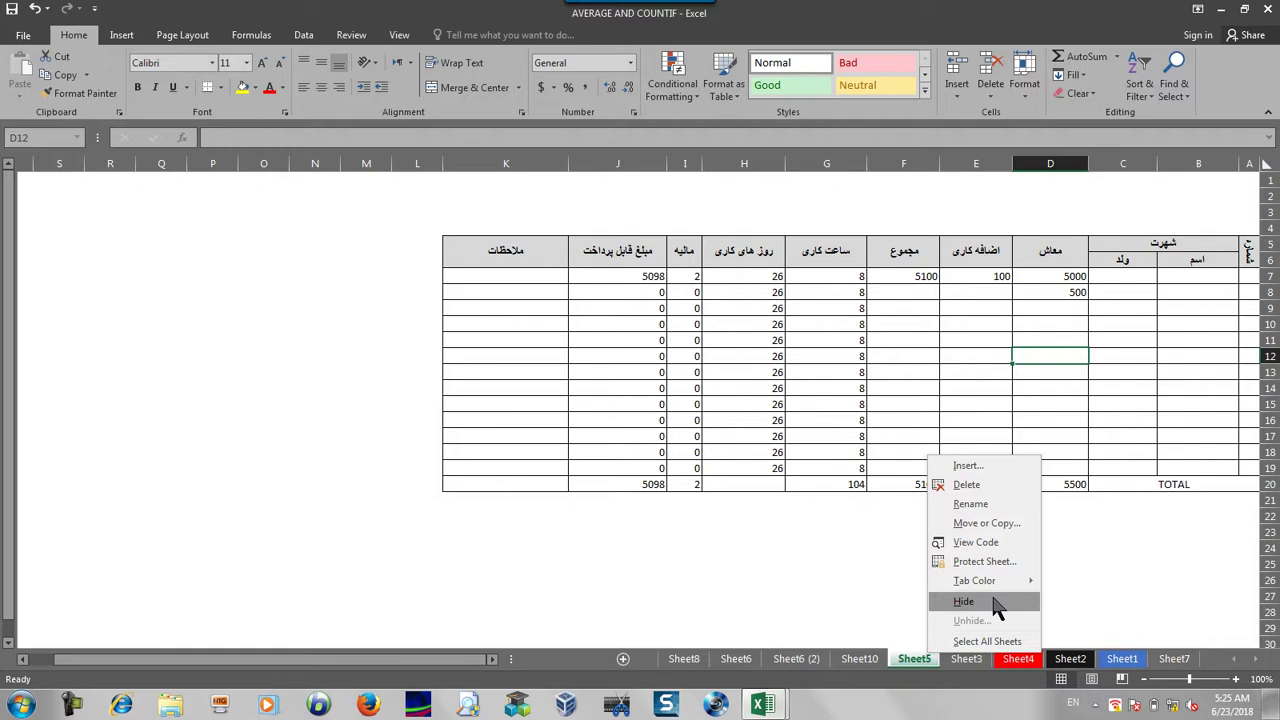
click(995, 602)
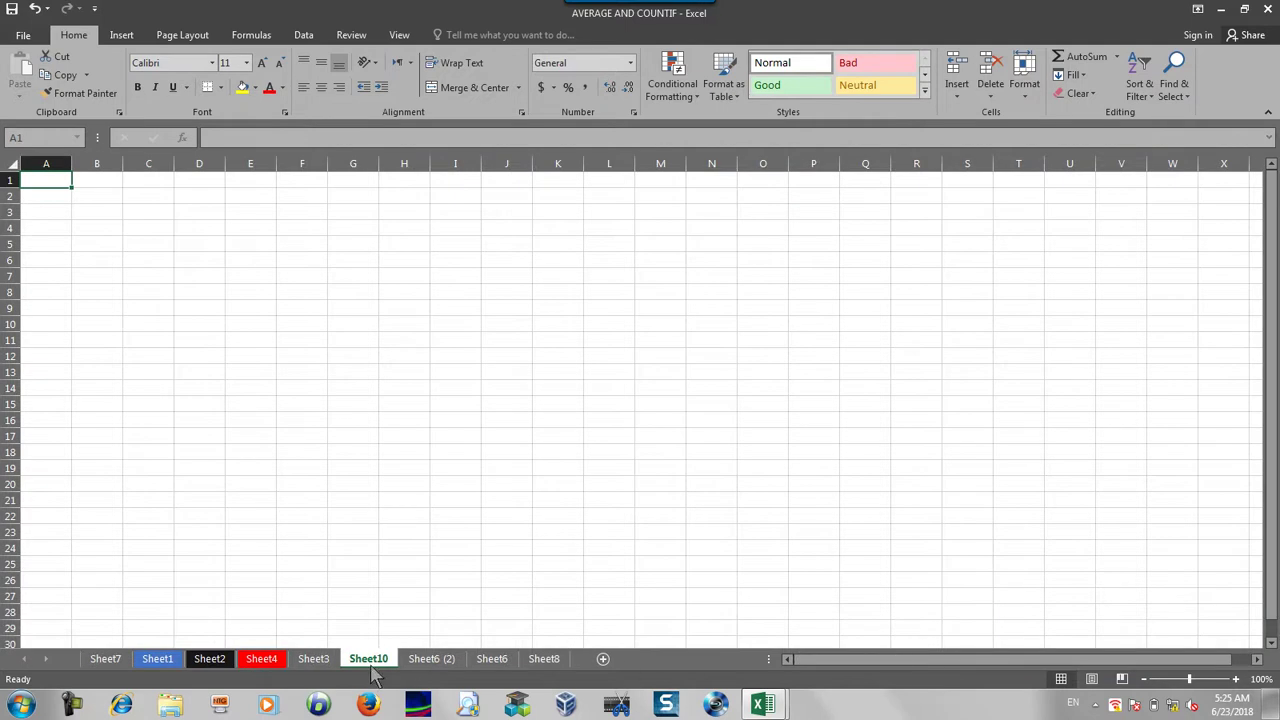
- Hide Sheet3, Sheet4 and Sheet2 in turn, then reopen a tab menu for Unhide
right_click(313, 659)
click(345, 606)
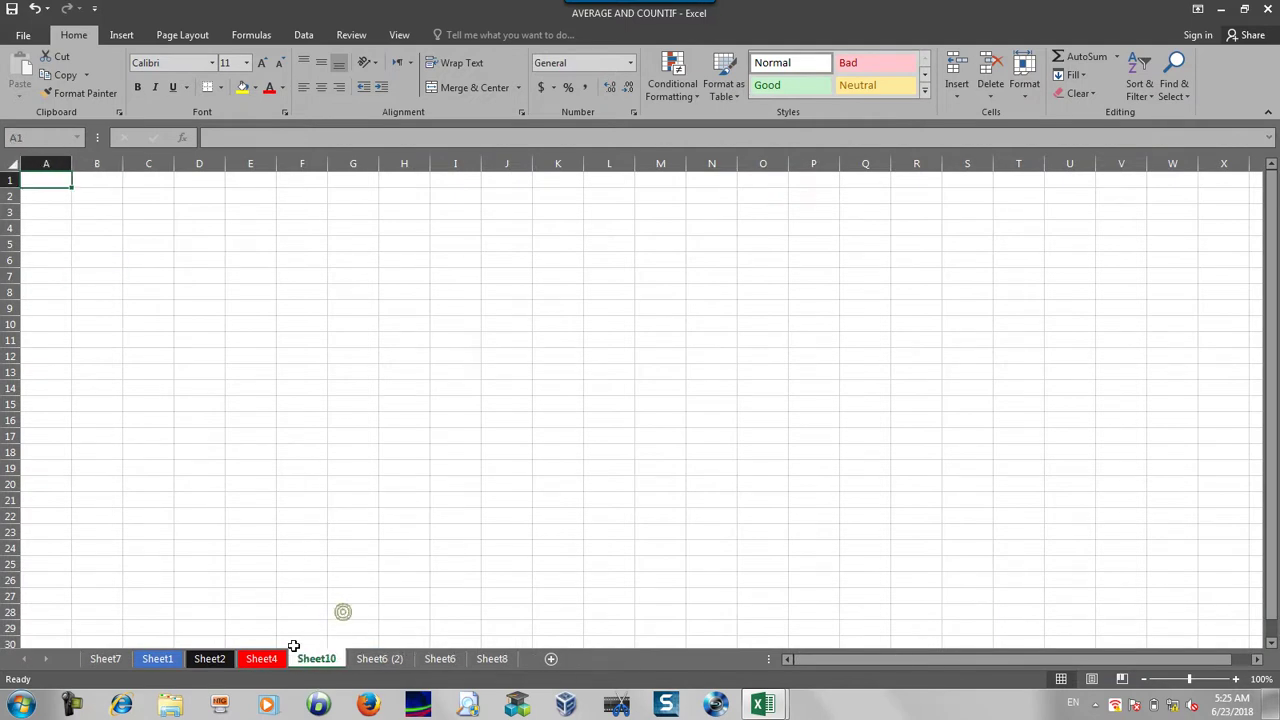
right_click(265, 659)
click(293, 604)
right_click(215, 659)
click(248, 611)
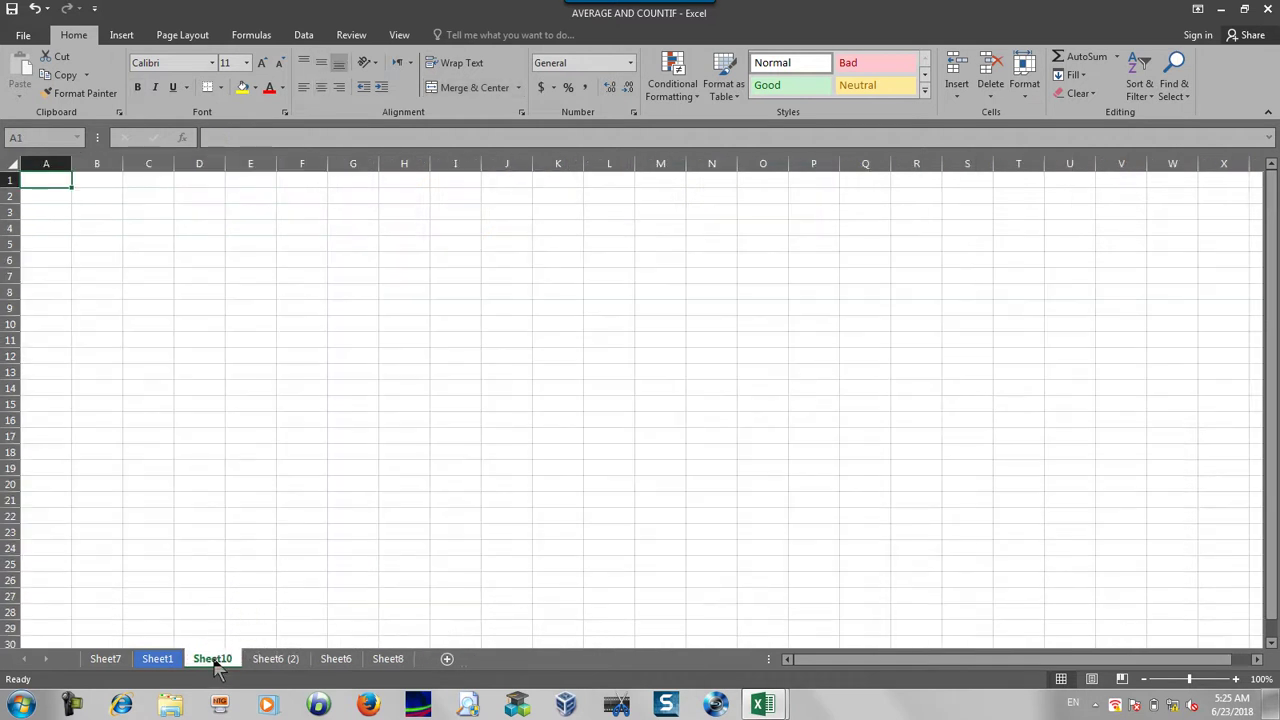
right_click(216, 663)
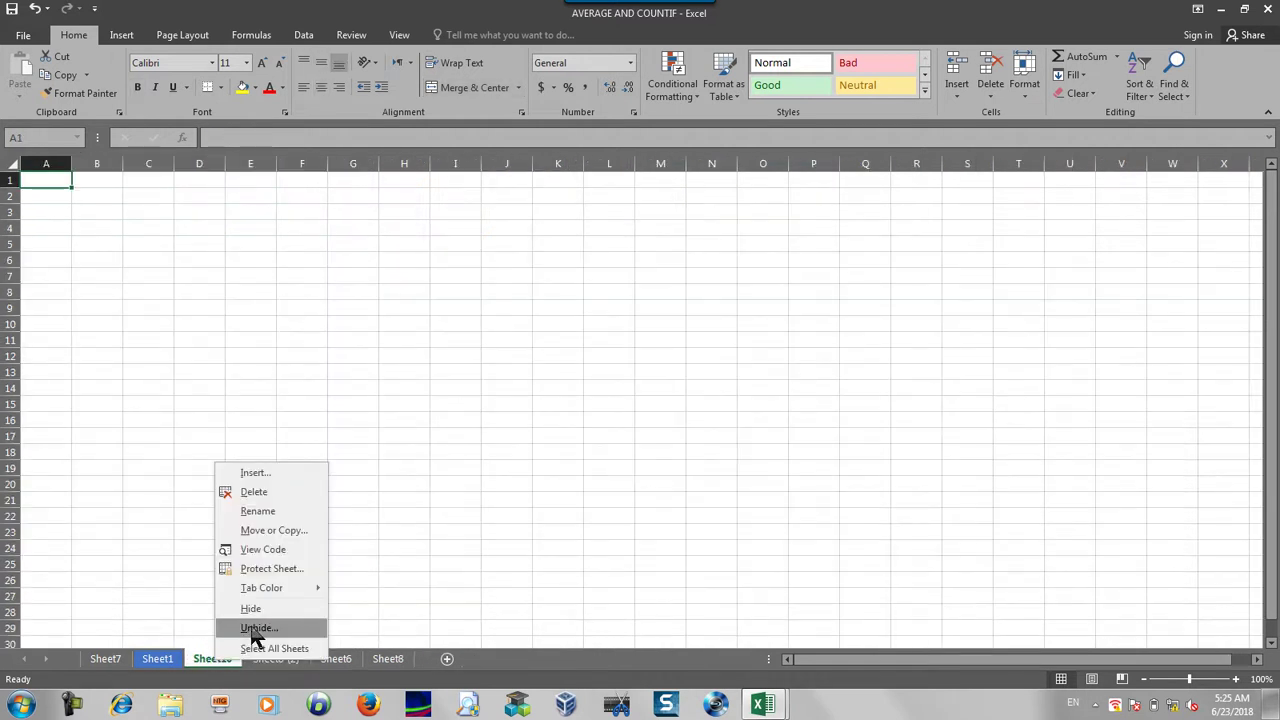
- Unhide Sheet3 from the Unhide list
click(254, 630)
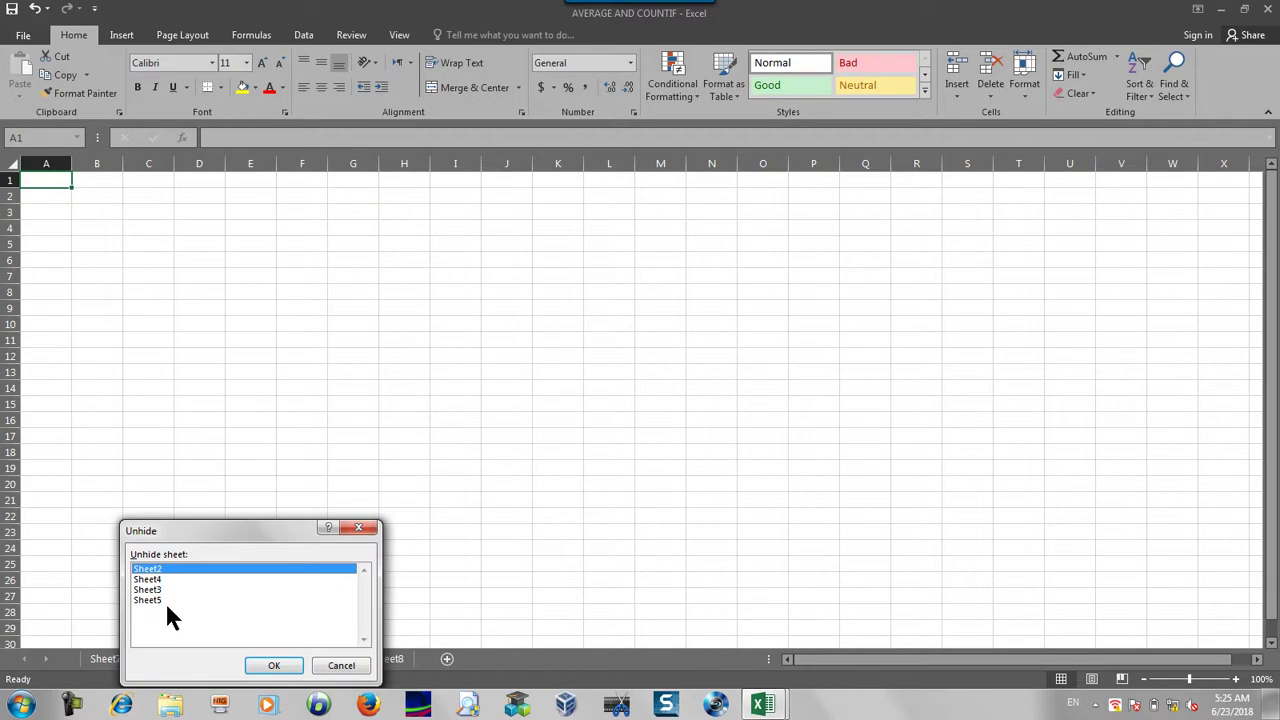
click(140, 580)
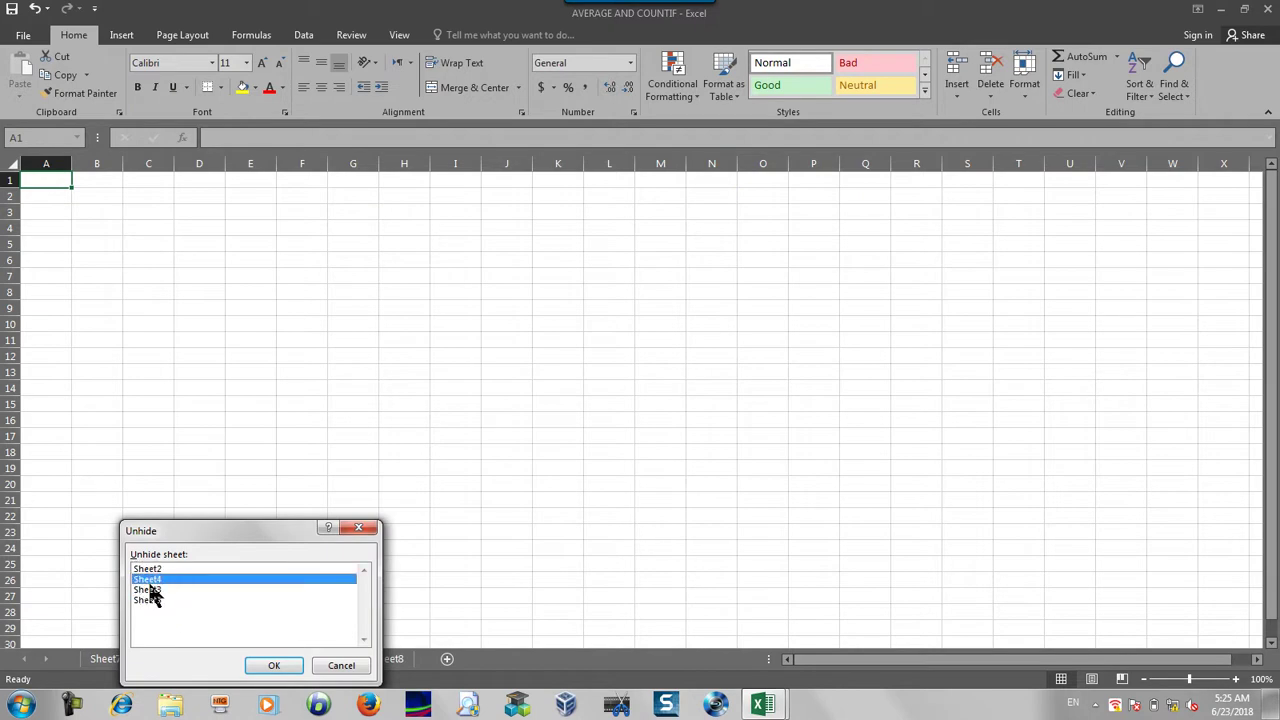
click(151, 589)
click(155, 600)
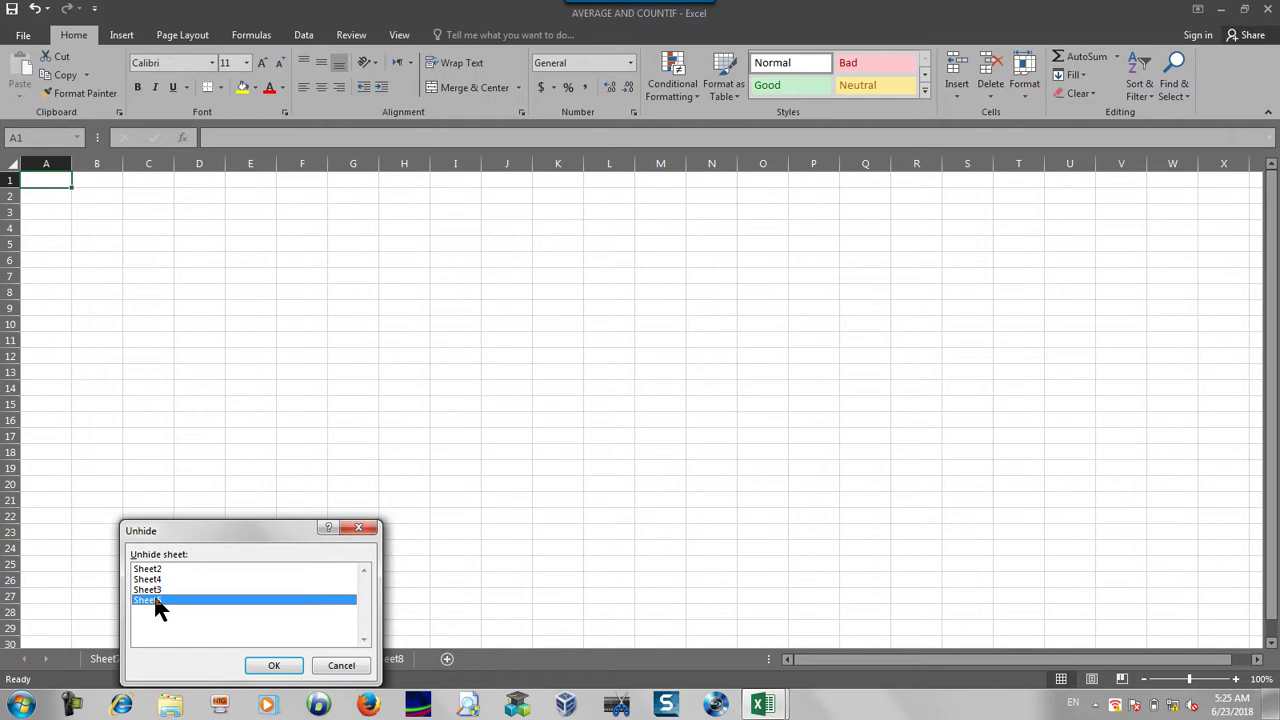
click(154, 590)
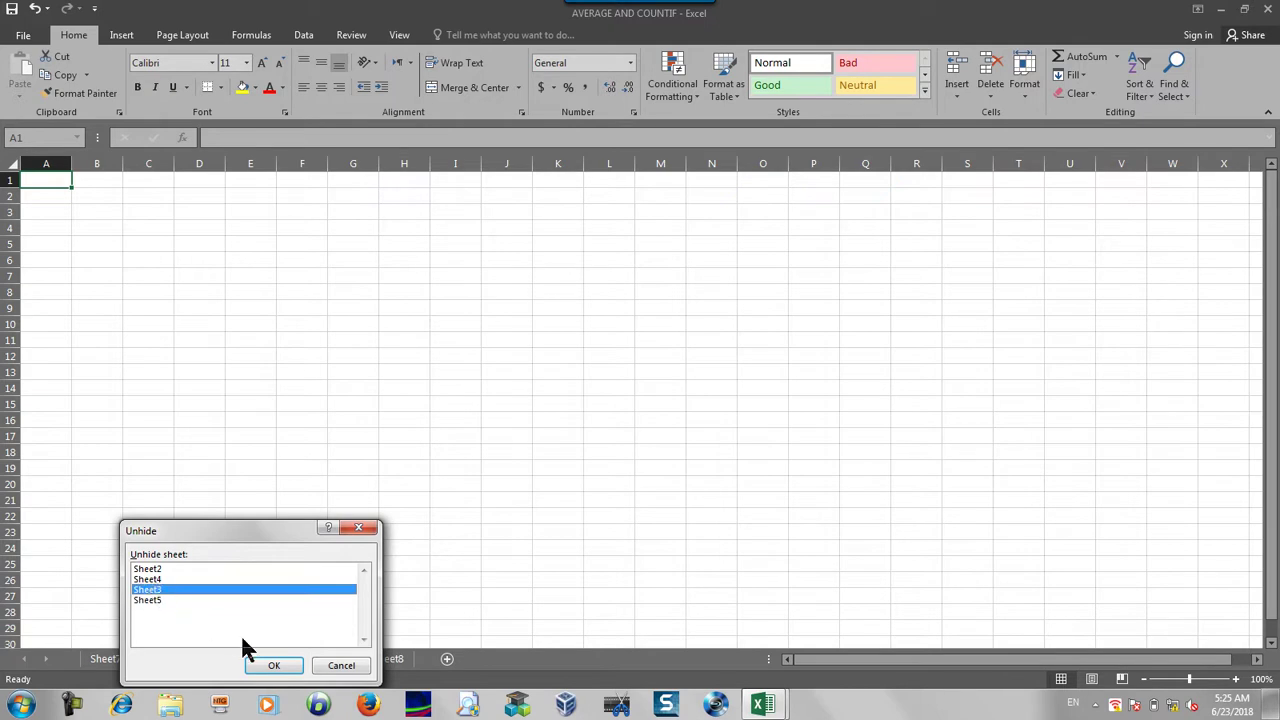
click(266, 664)
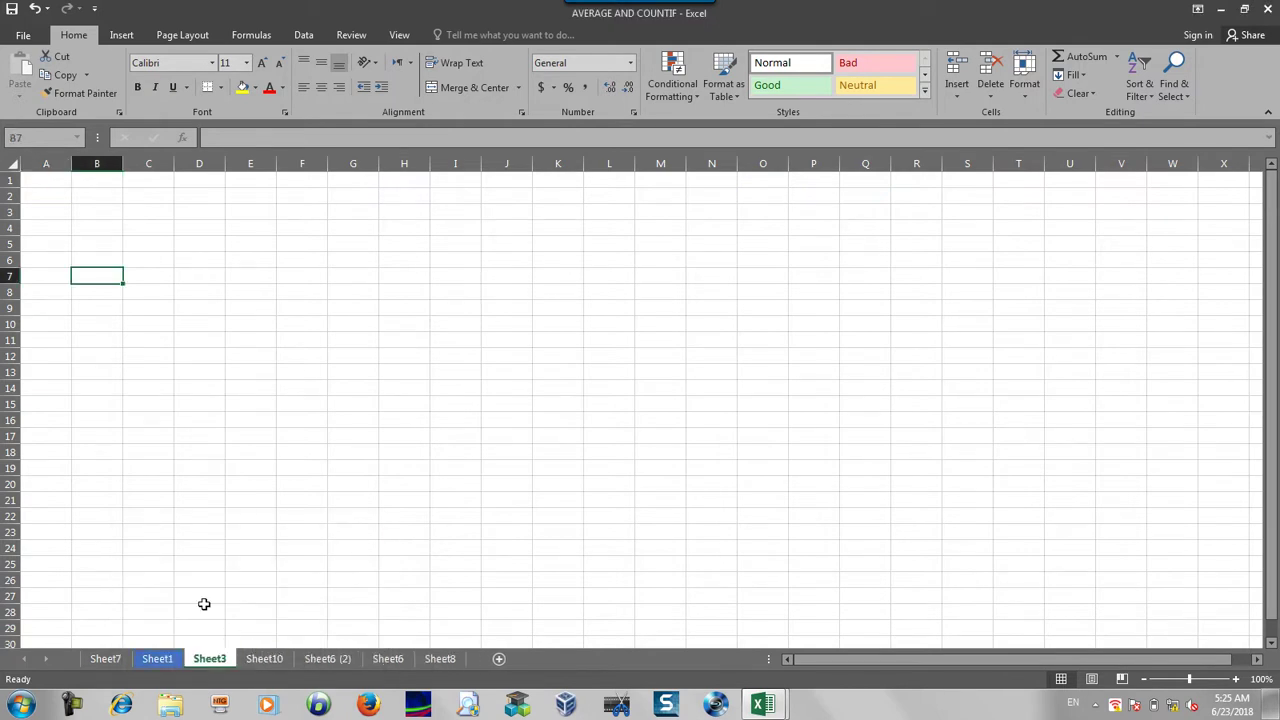
- Unhide Sheet4 the same way, leaving Sheet2 and Sheet5 hidden
right_click(167, 657)
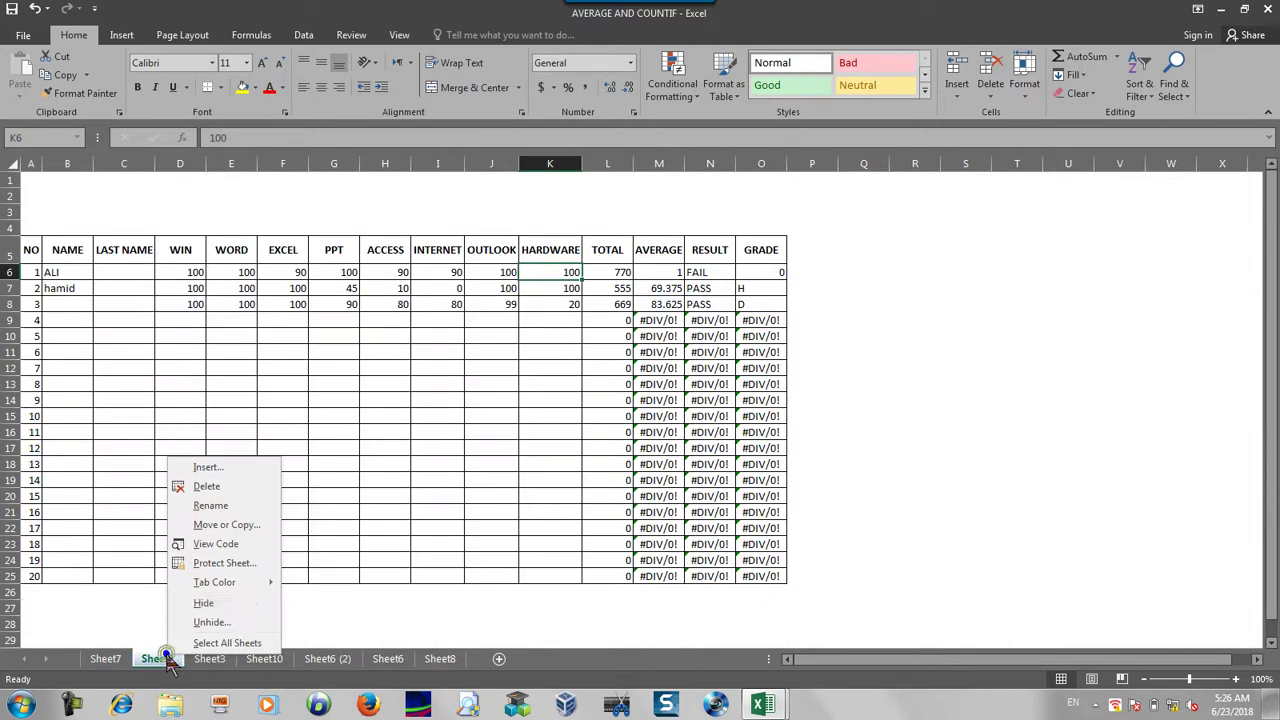
click(226, 618)
click(143, 590)
click(138, 579)
click(245, 665)
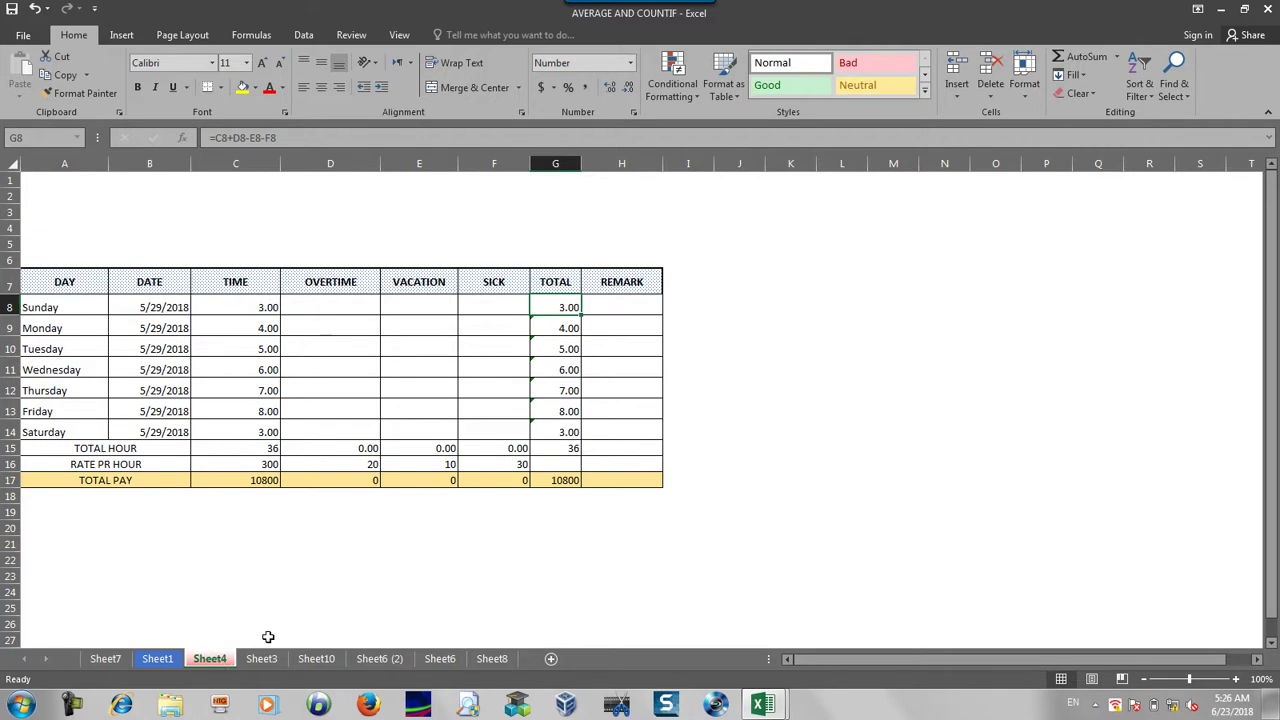
- Group all sheets from Sheet4's tab menu, then ungroup them via Sheet1 and return to Sheet4
right_click(213, 657)
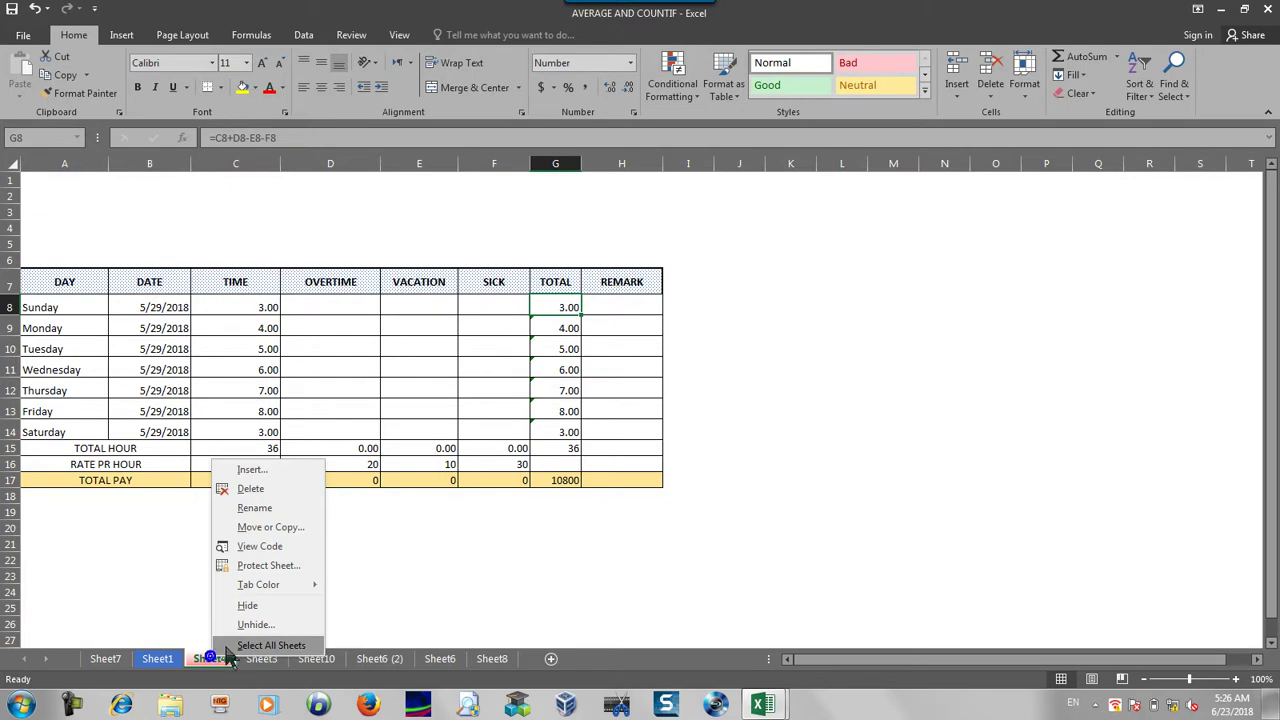
click(257, 648)
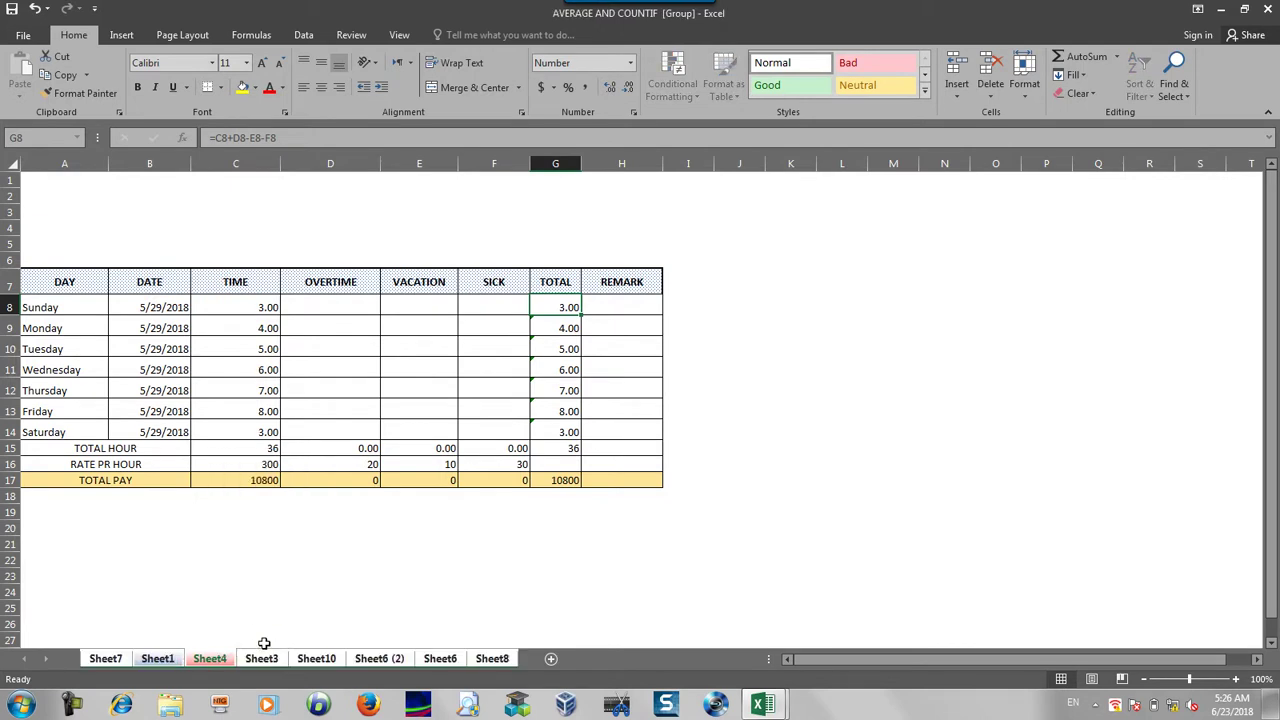
click(140, 662)
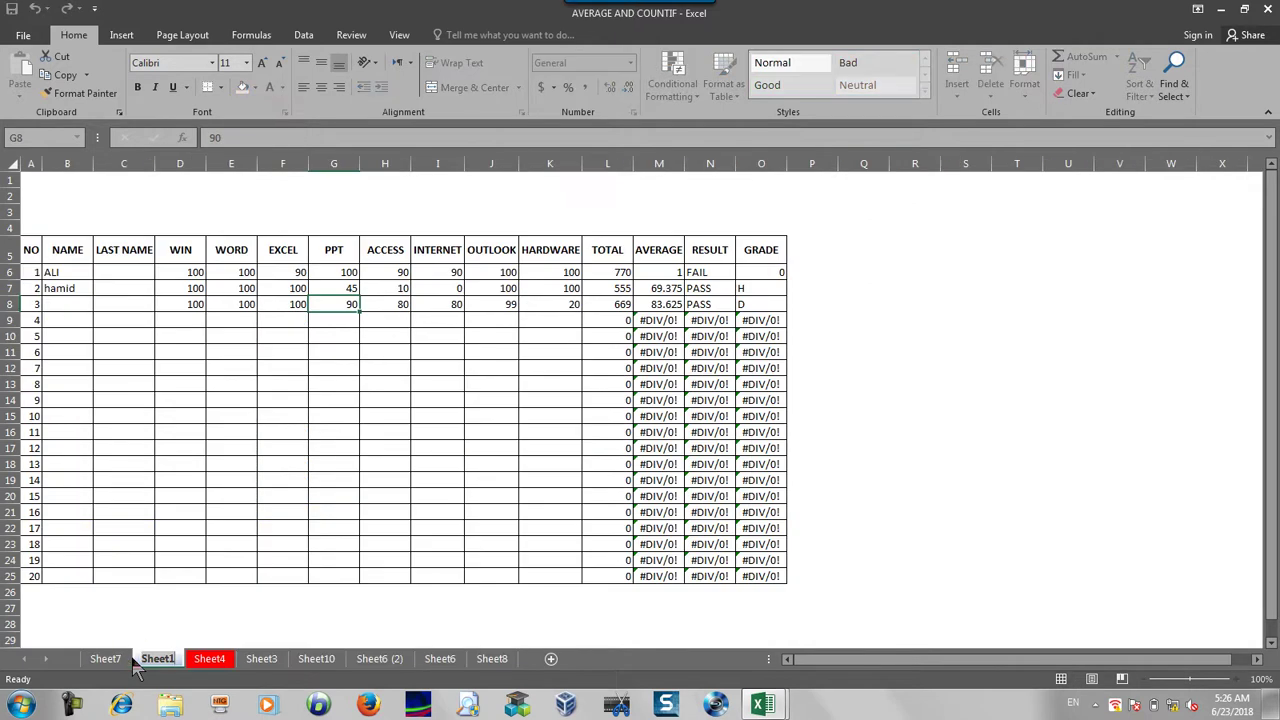
click(211, 660)
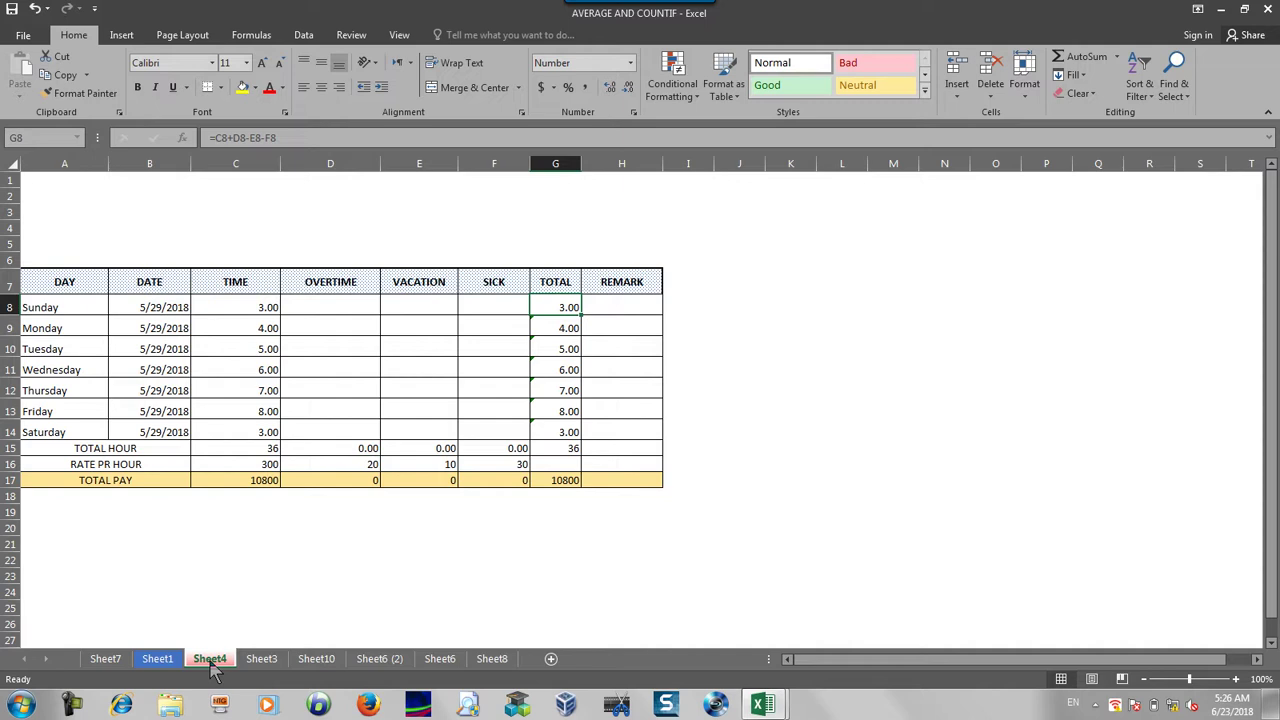
- Hide the Sheet4, Sheet3 and Sheet6 (2) tabs
right_click(213, 668)
click(252, 624)
right_click(215, 662)
click(247, 627)
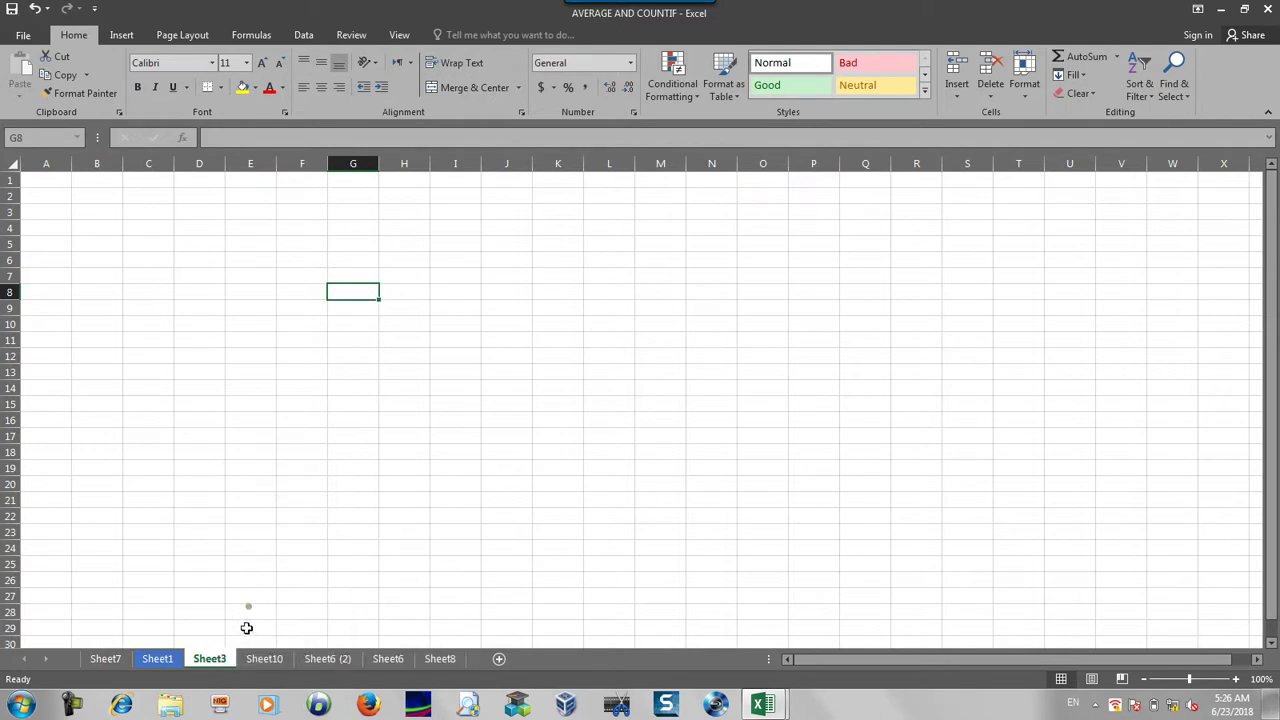
right_click(263, 660)
click(271, 610)
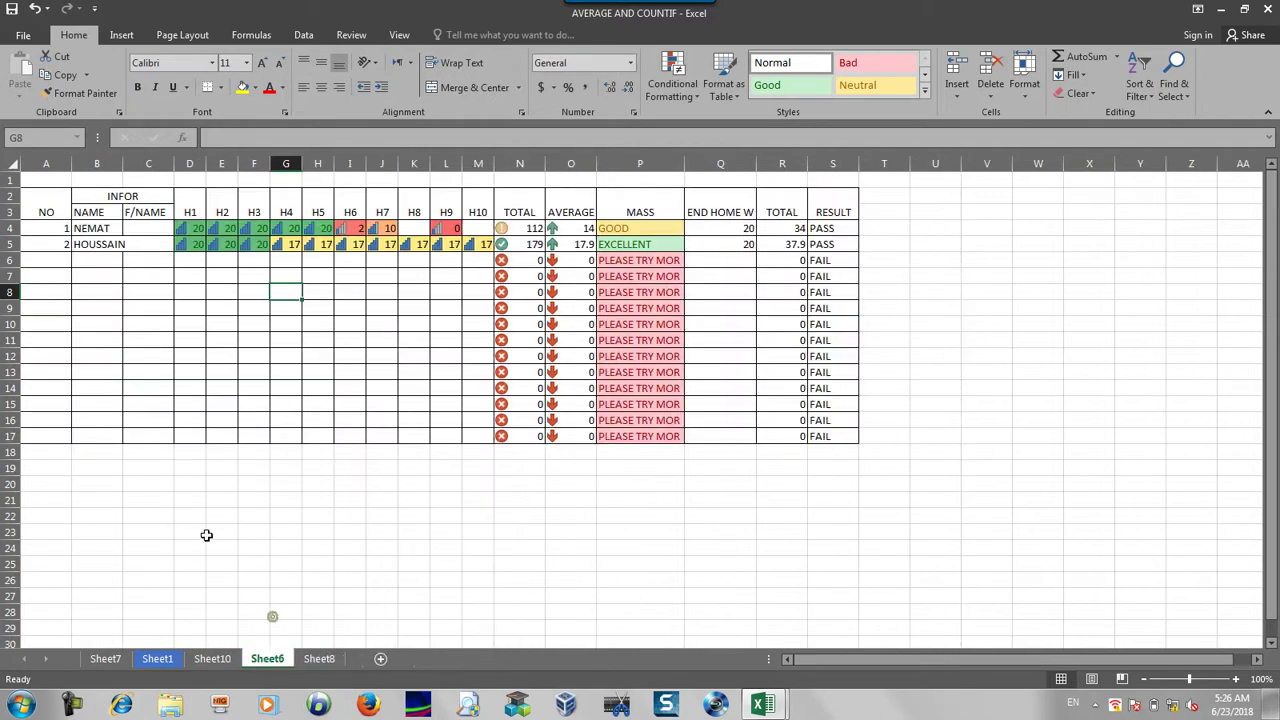
- Protect the workbook structure from File > Info, entering and confirming a password
click(20, 37)
click(171, 185)
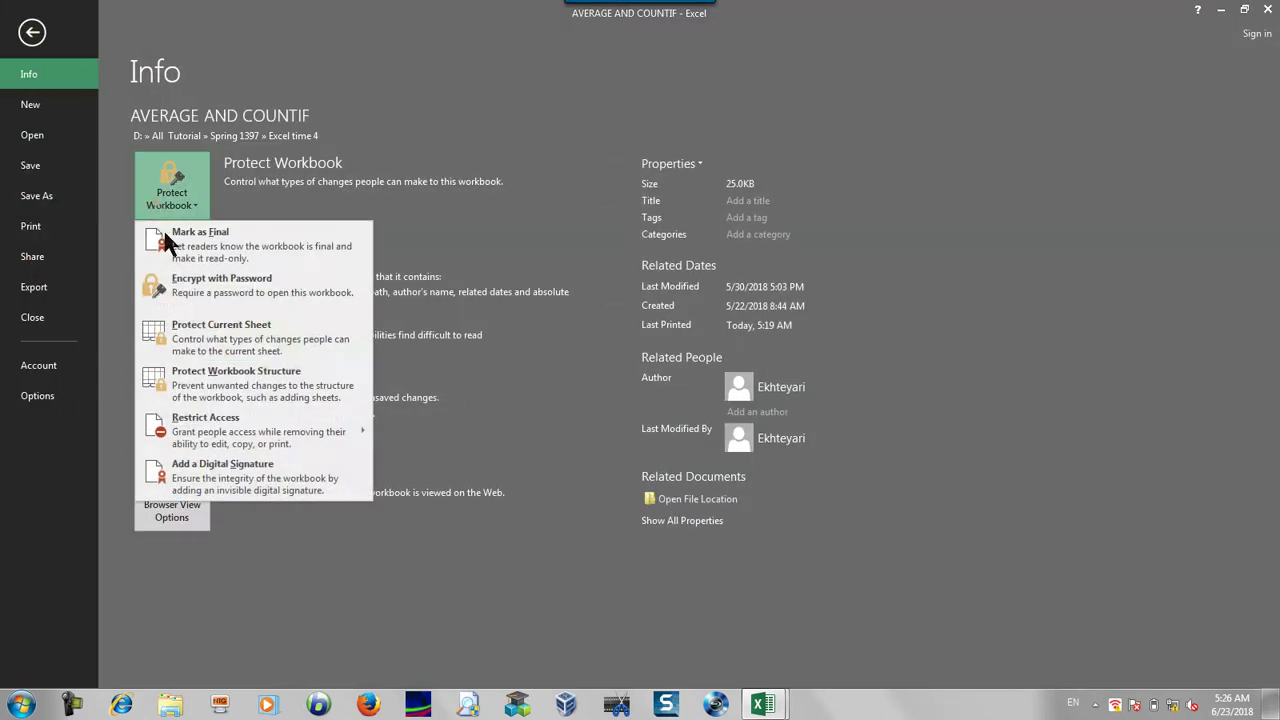
click(228, 385)
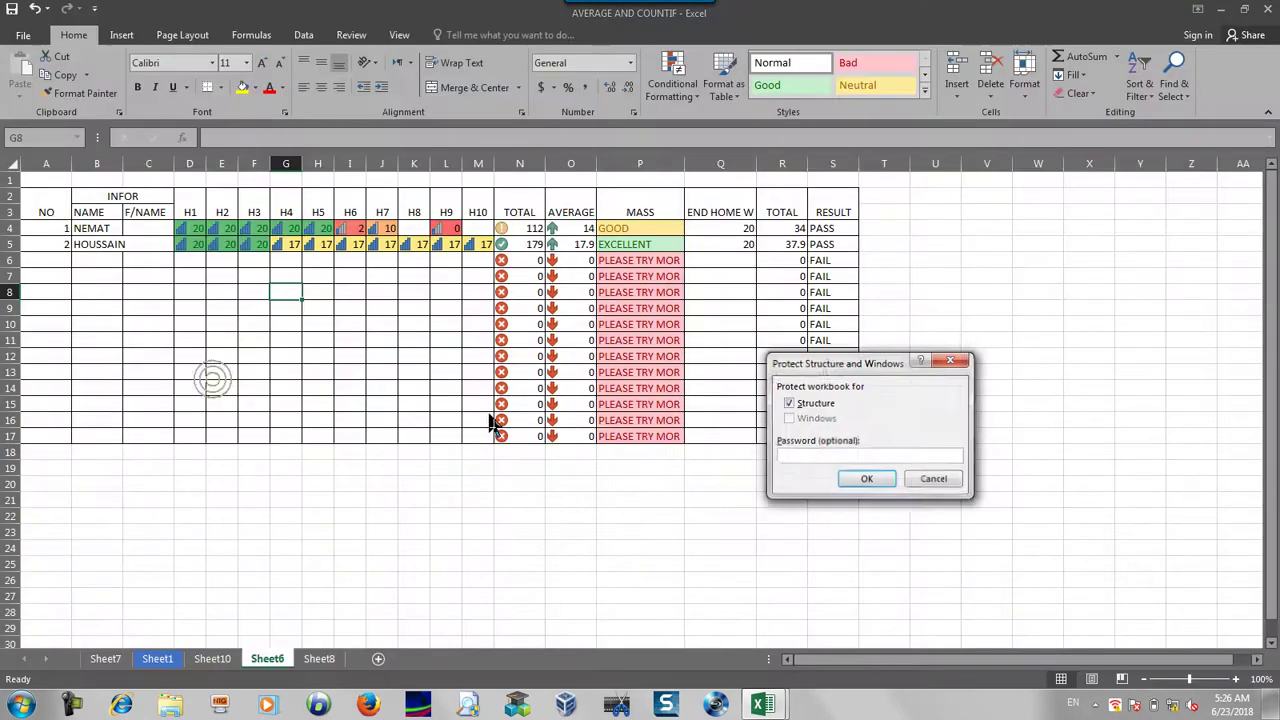
key(Return)
key(Return)
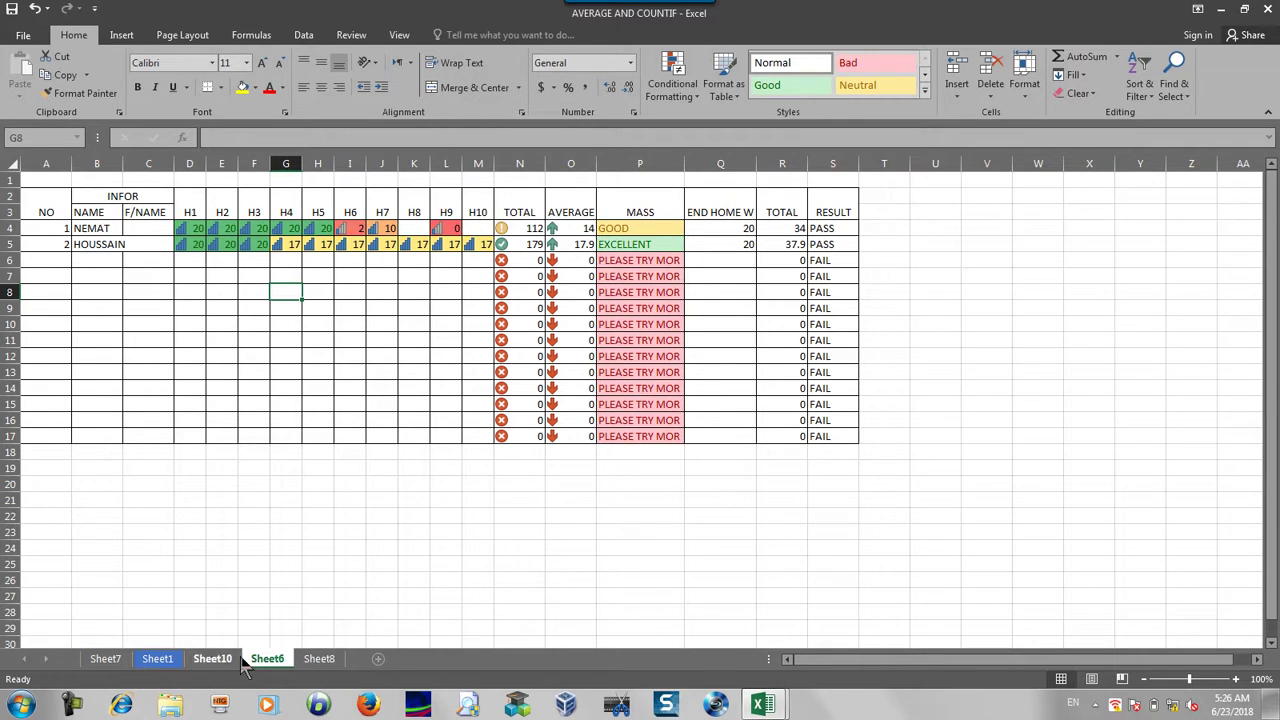
- Check the restricted tab menu, enter 'dfsd' in cell I13, then go to Sheet8
right_click(285, 660)
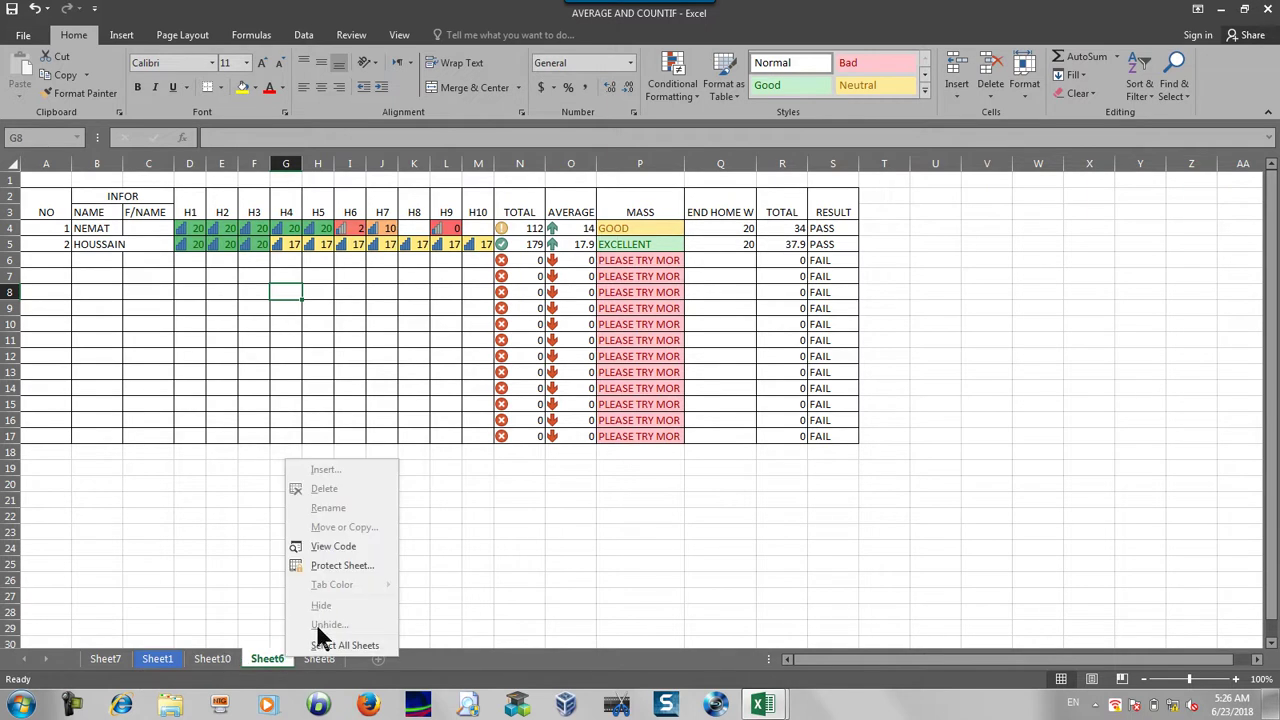
click(285, 404)
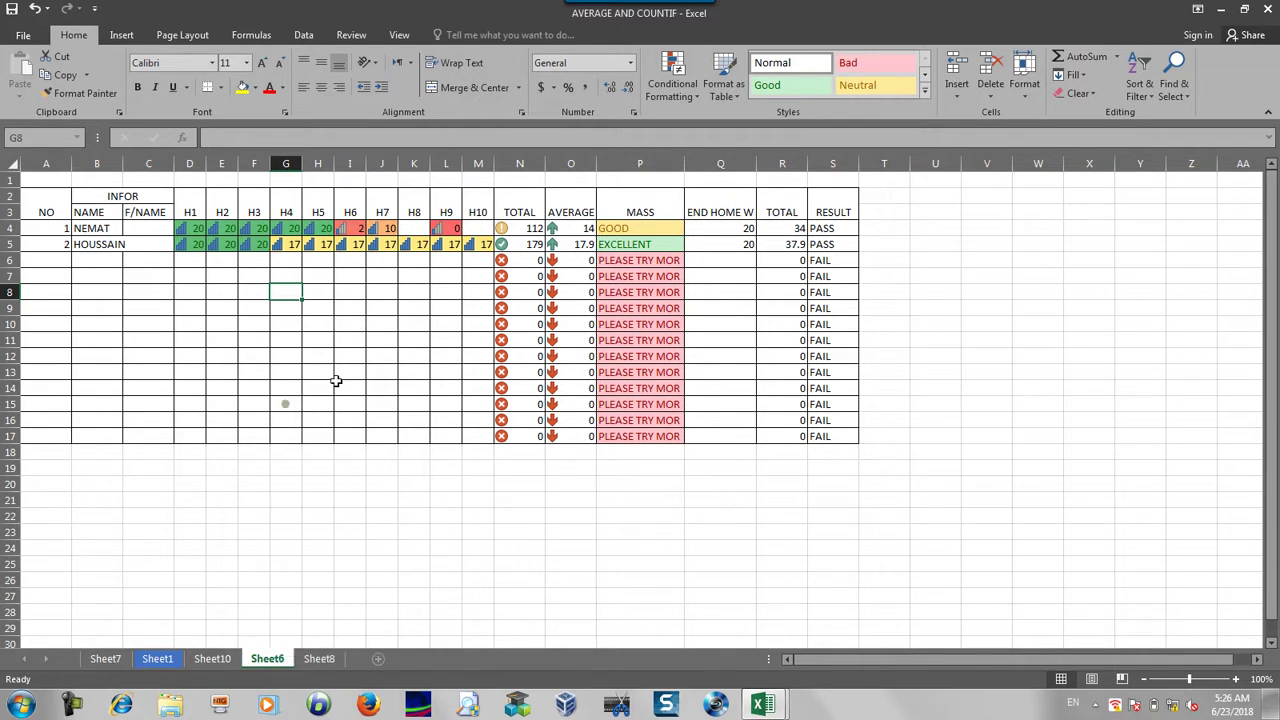
click(340, 372)
text(dfsd)
click(446, 370)
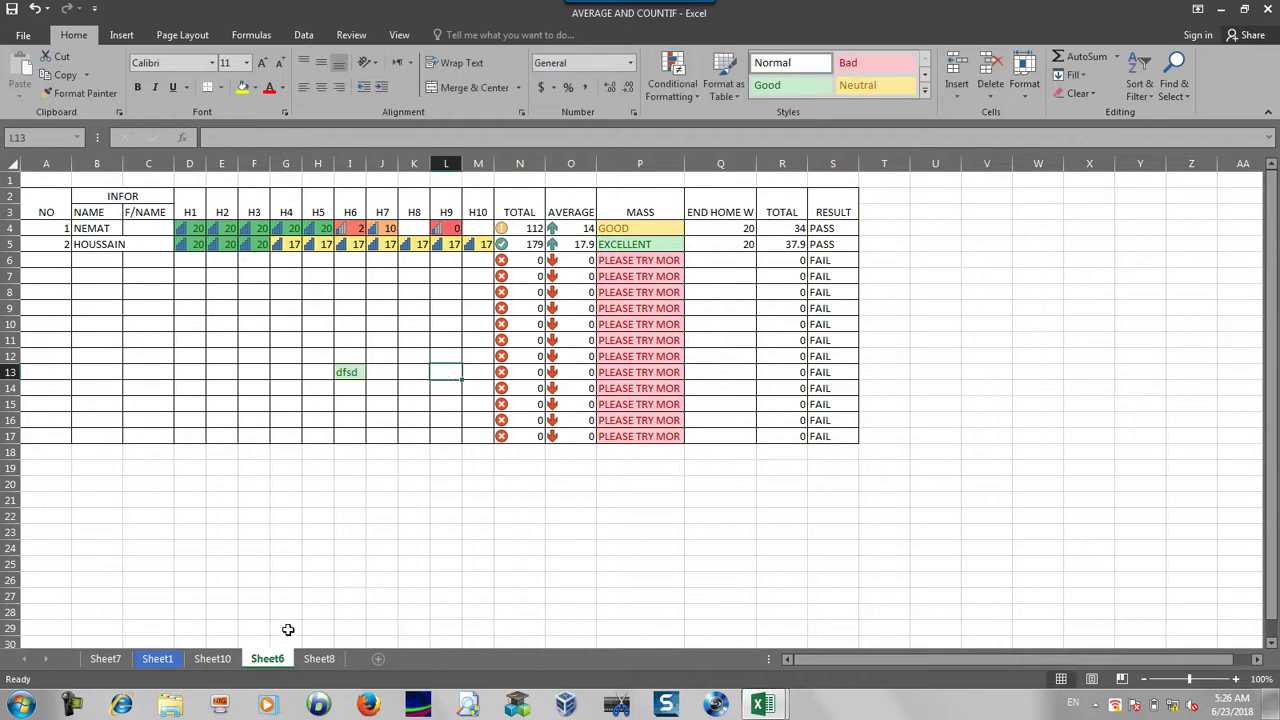
click(312, 658)
right_click(310, 658)
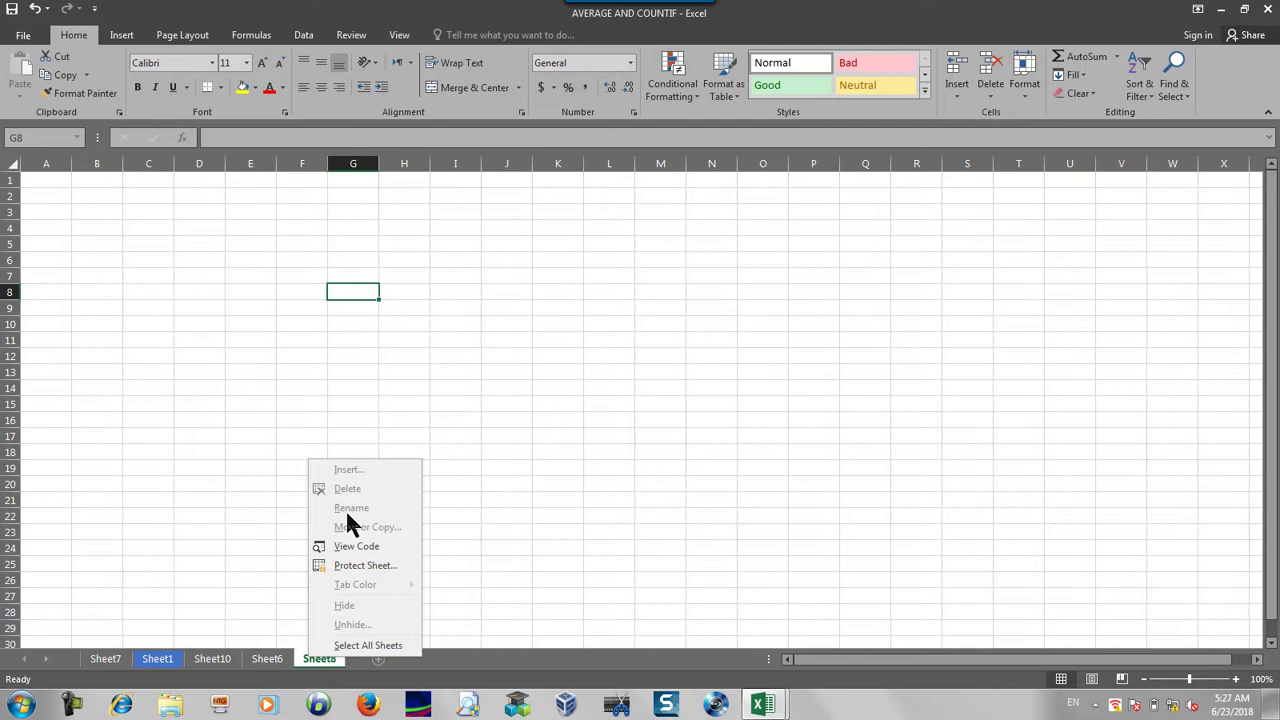
- Remove the workbook structure protection by entering the password
key(Escape)
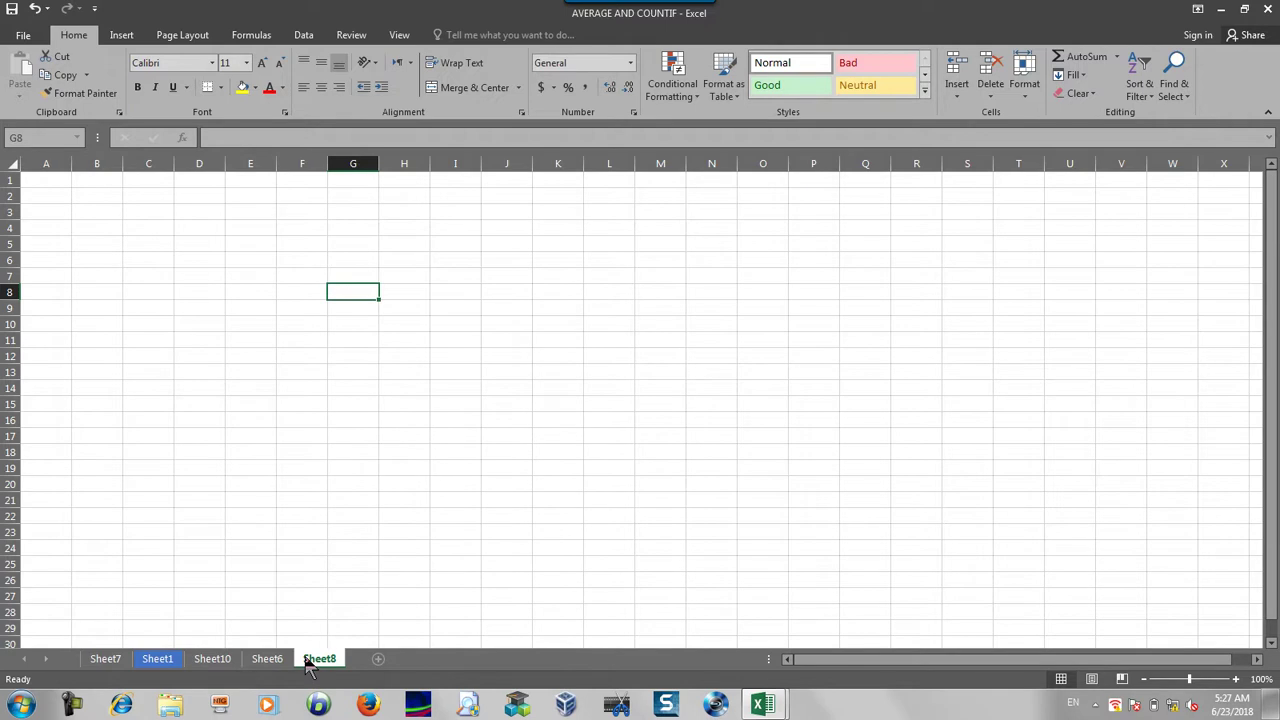
right_click(309, 665)
click(18, 50)
click(152, 222)
click(200, 392)
key(Return)
- Review the list of hidden sheets from the Unhide dialog, closing it without restoring any
right_click(316, 659)
click(358, 622)
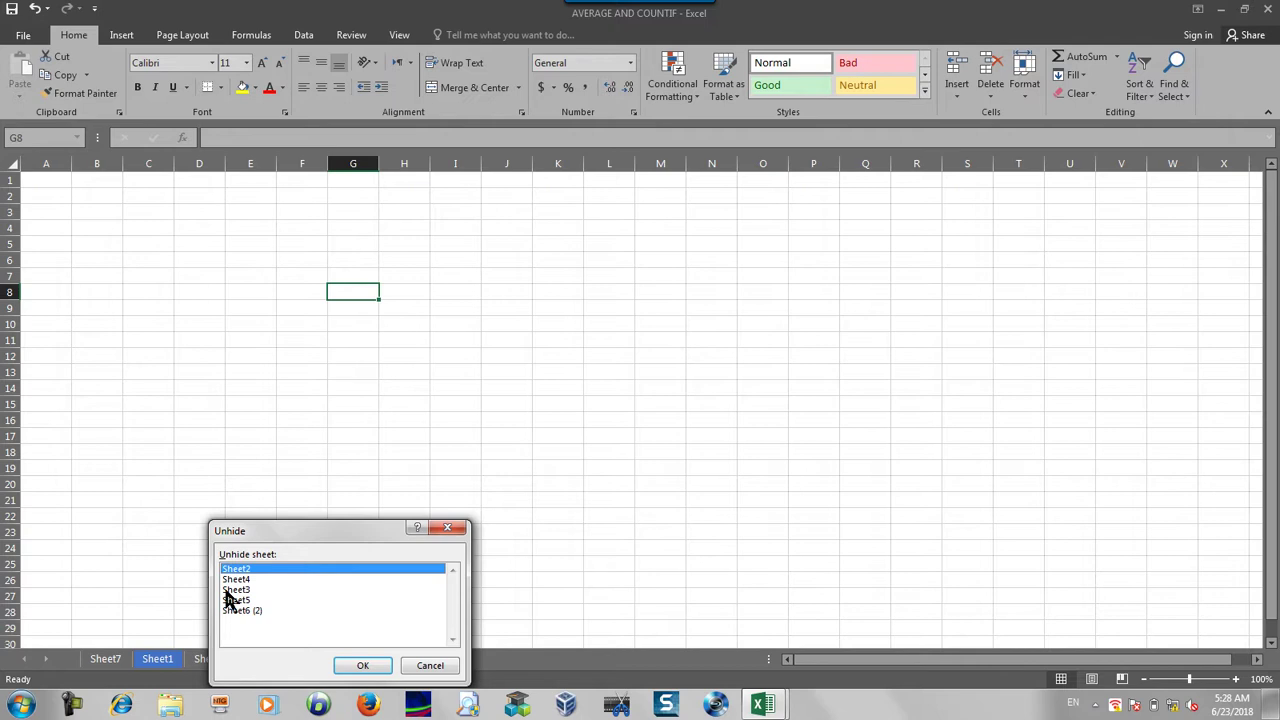
click(418, 667)
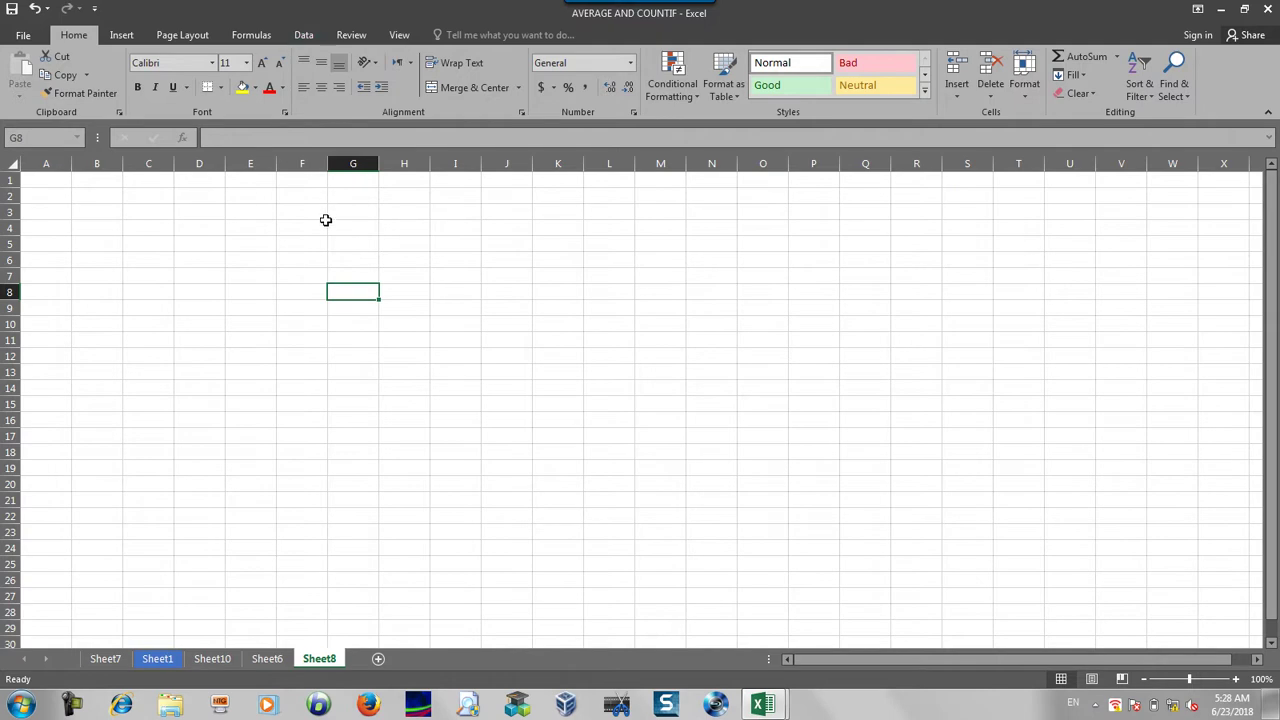
- Select cells F6 and F7, then return to Sheet1 and select E9
click(281, 257)
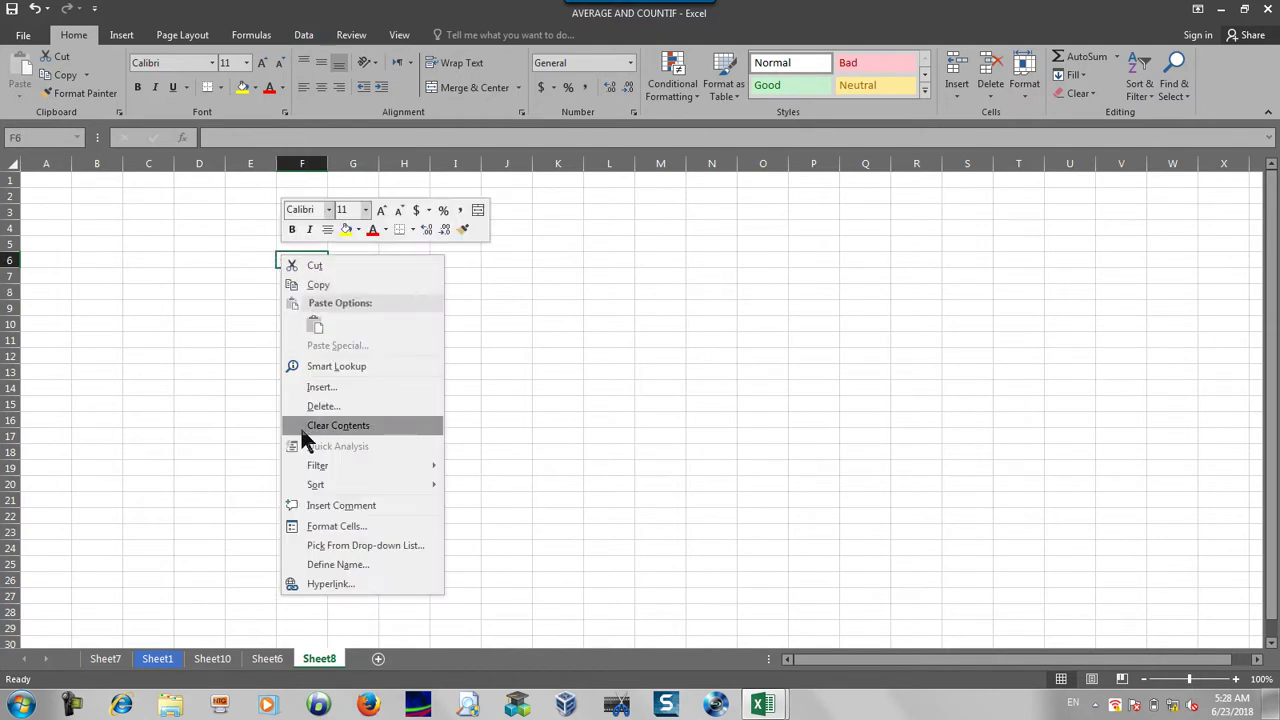
click(232, 349)
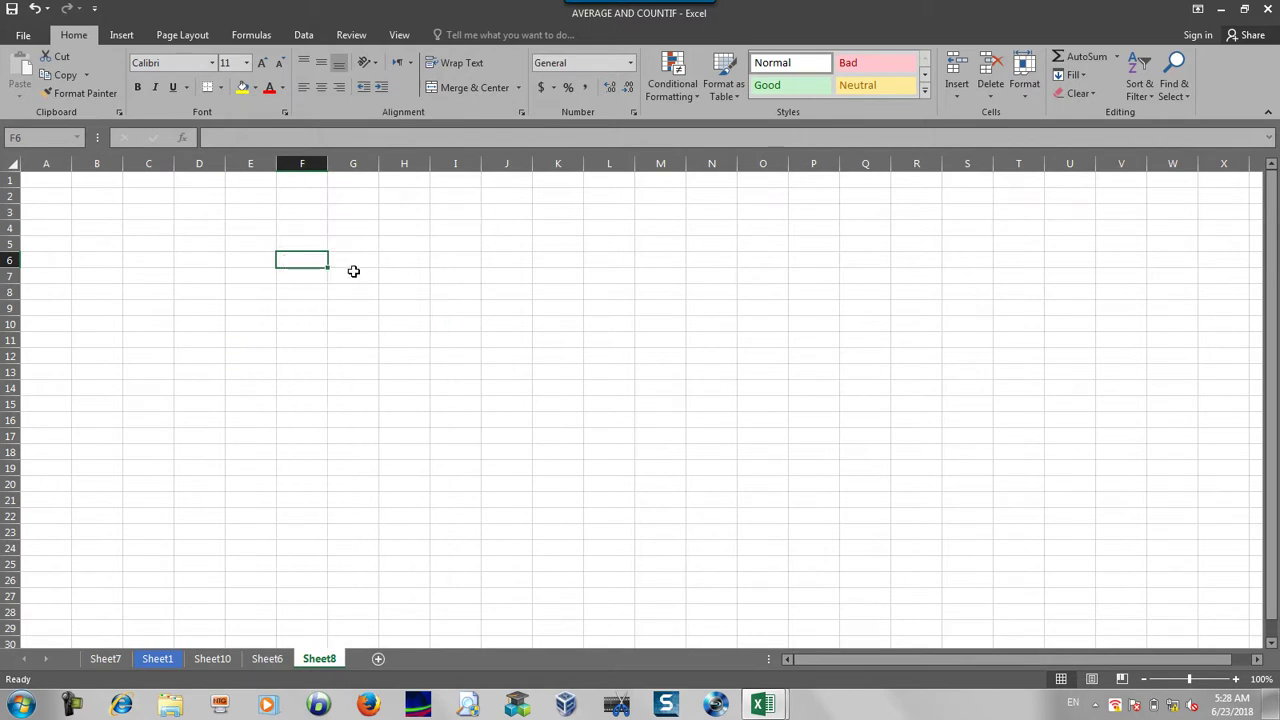
click(321, 280)
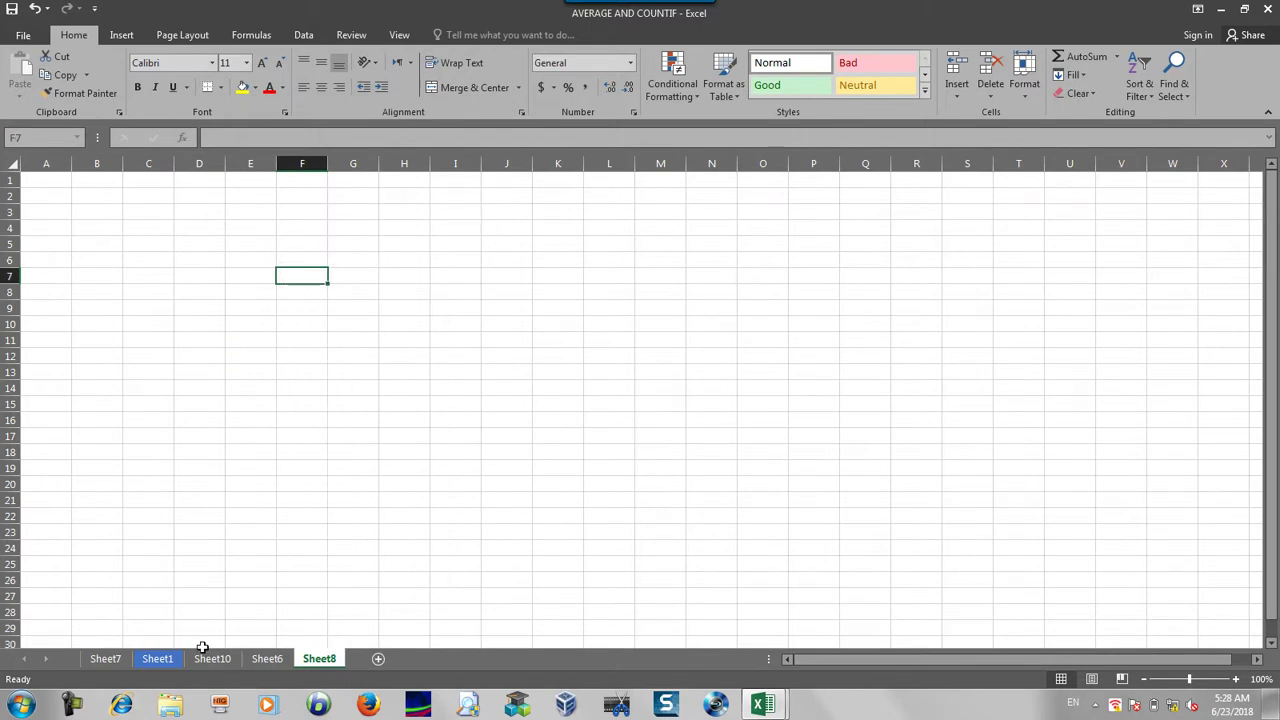
click(160, 658)
click(247, 322)
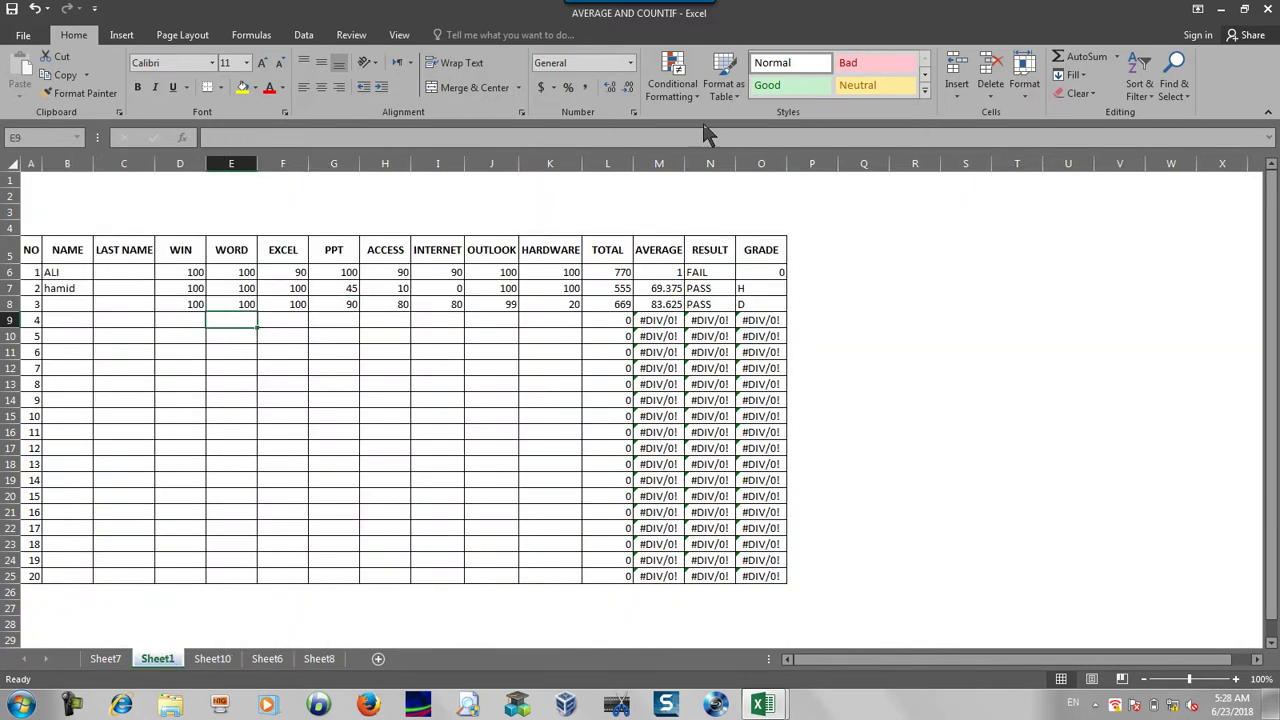
- Show the Home tab's Delete dropdown, then the Cells group's Format dropdown with hide, rename, tab colour and protection options
click(996, 98)
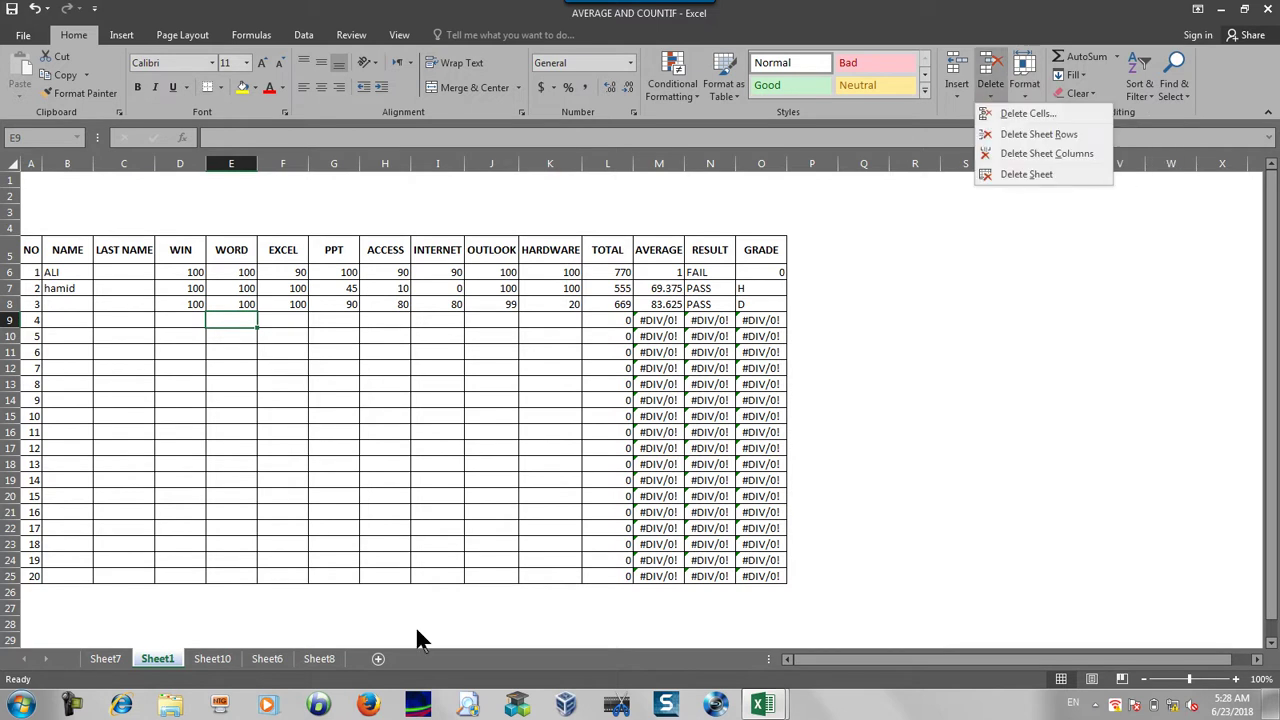
click(1030, 97)
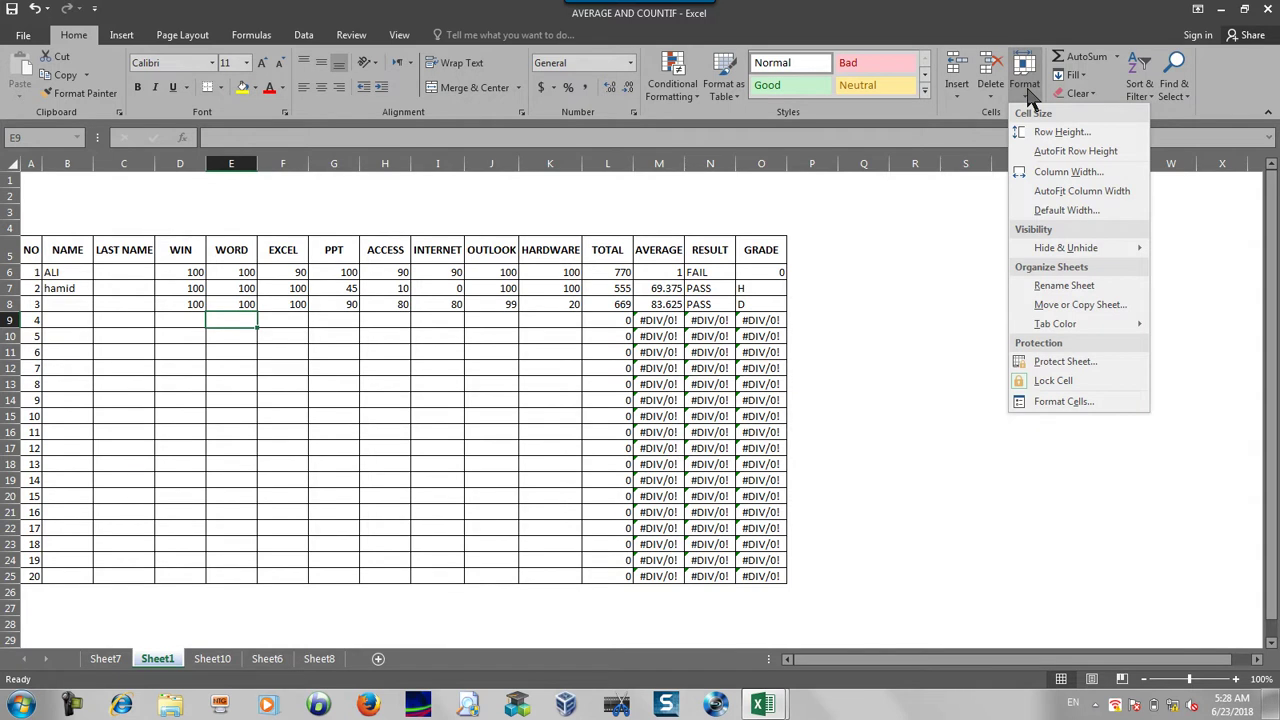
click(960, 221)
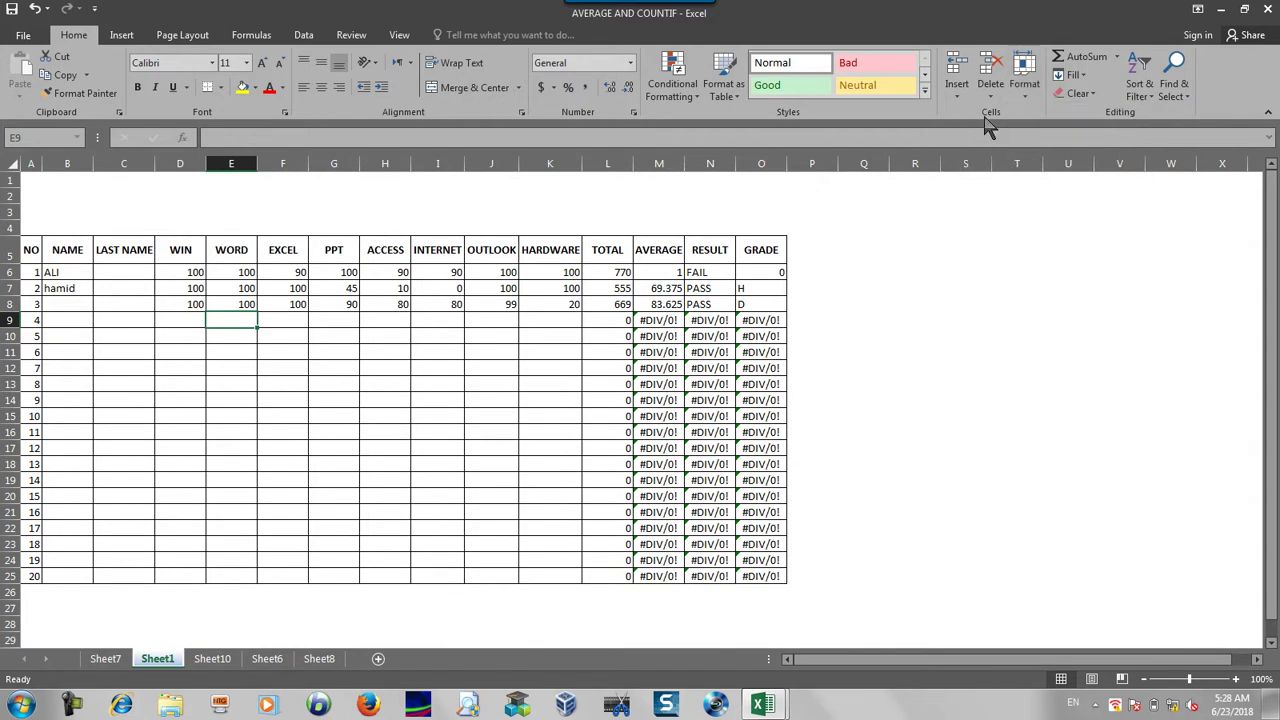
click(1024, 88)
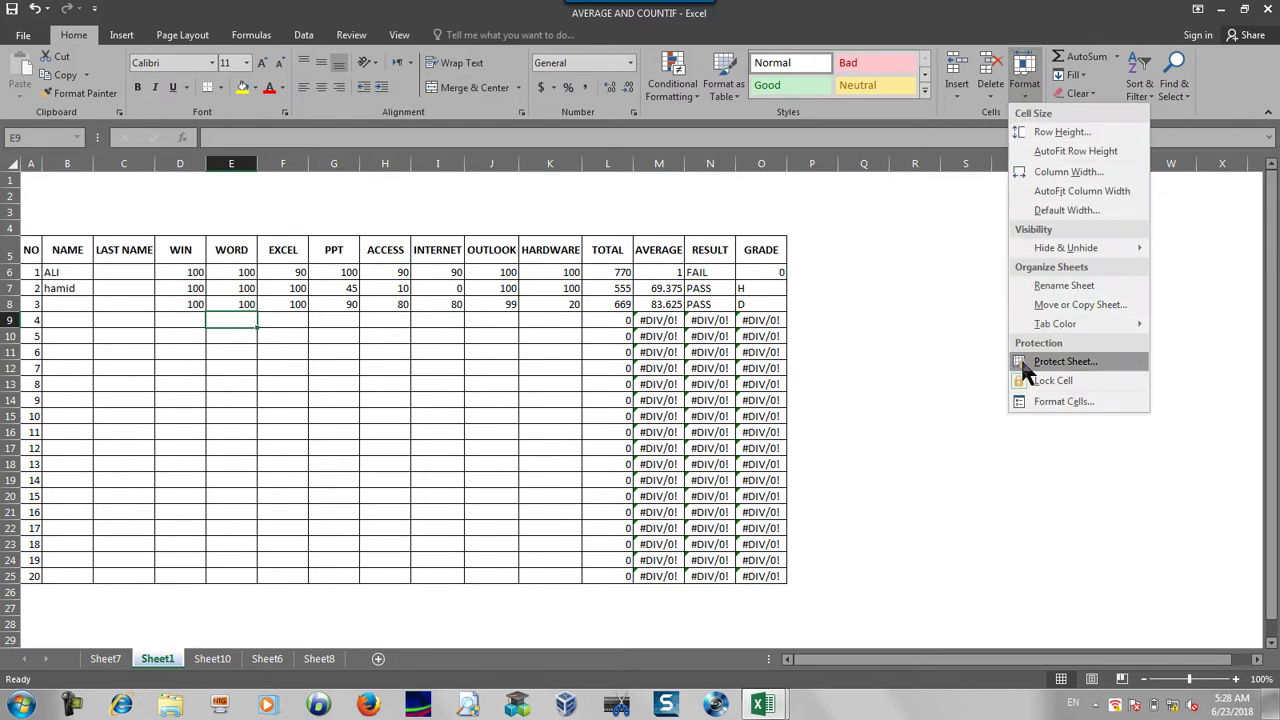